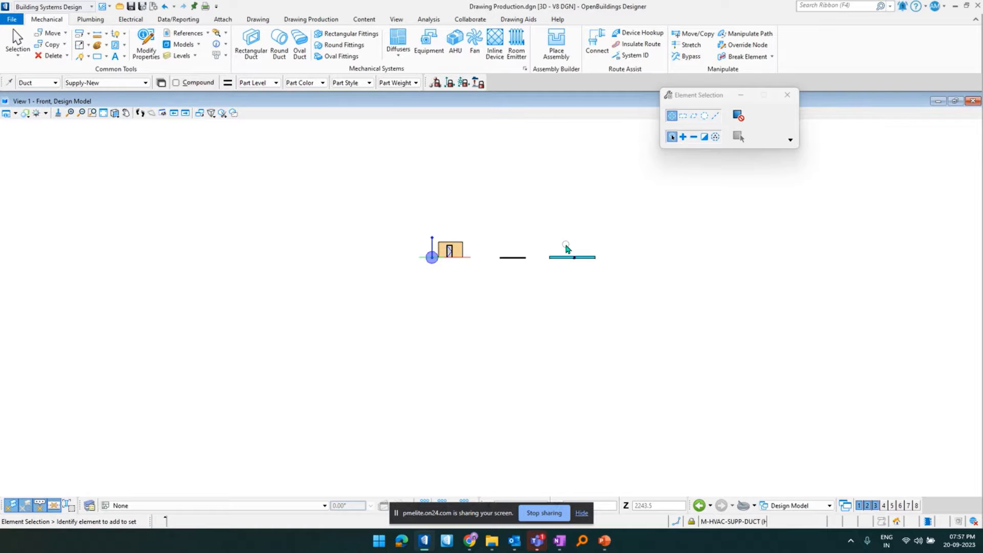
- Orbit and pan the model to bring the wall into front view
scroll(566, 248, up, 4)
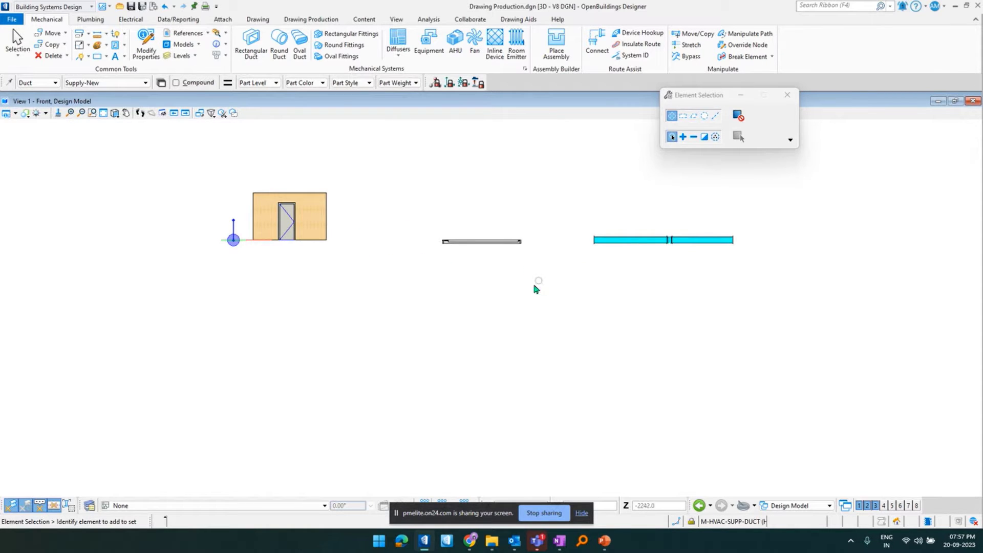
right_drag(476, 294, 461, 318)
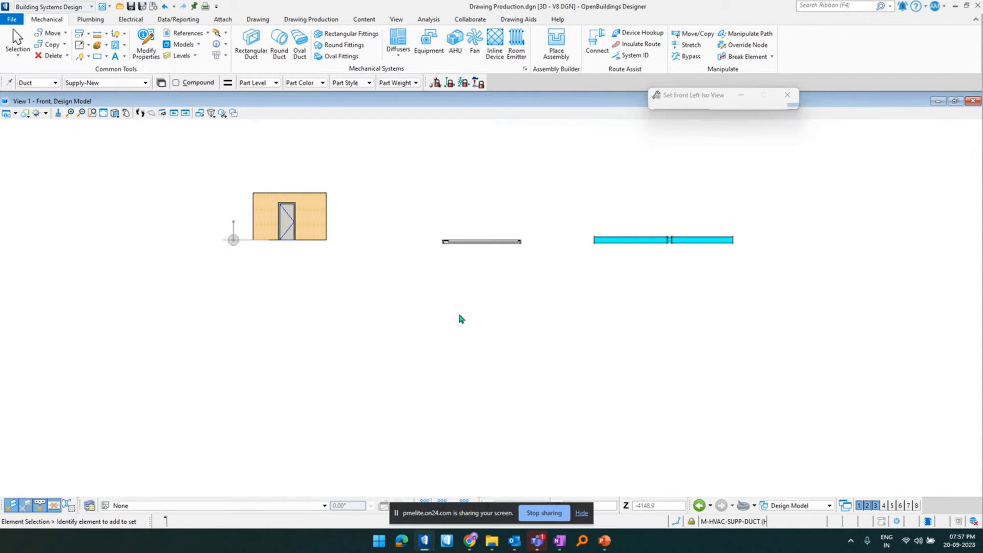
scroll(428, 388, up, 3)
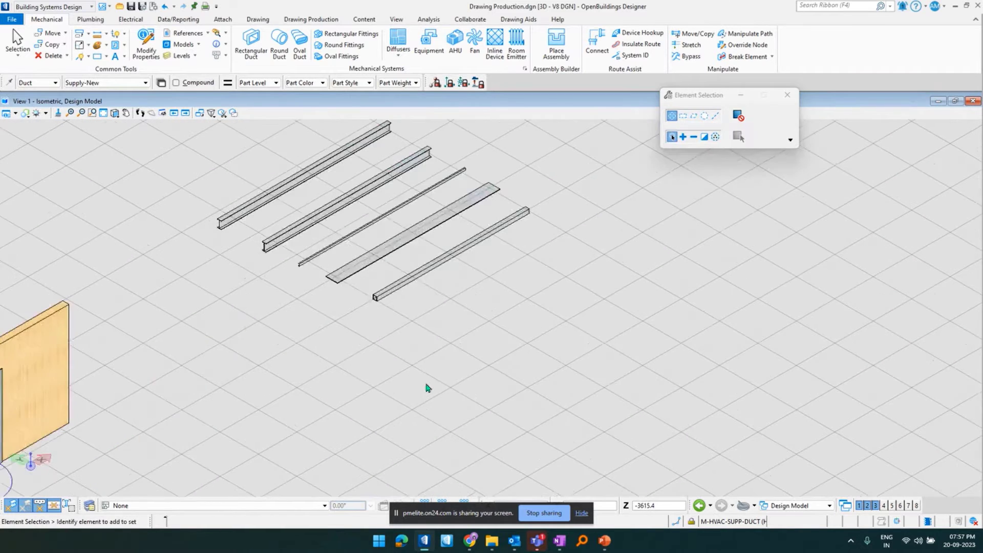
scroll(428, 387, down, 2)
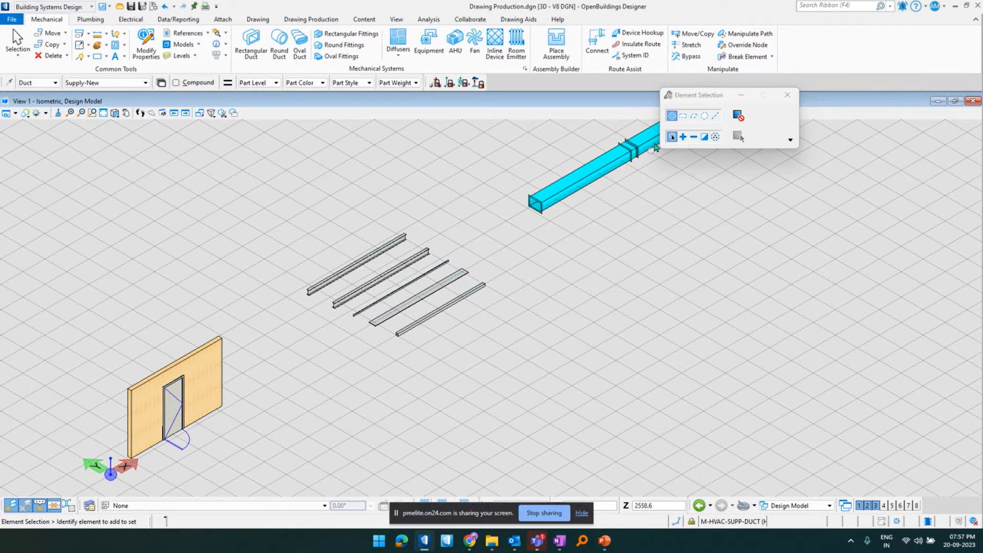
drag(687, 100, 785, 75)
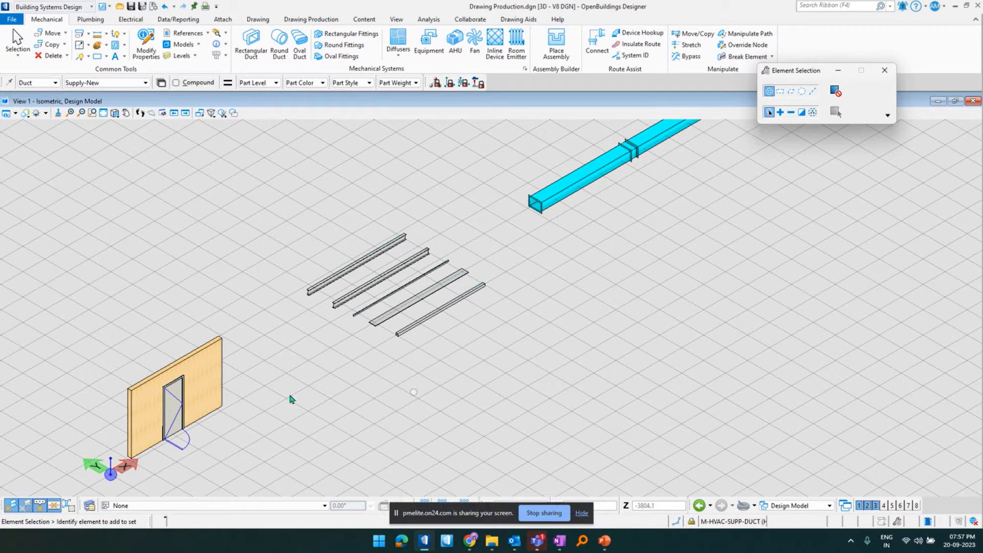
middle_drag(235, 395, 256, 349)
scroll(331, 288, up, 4)
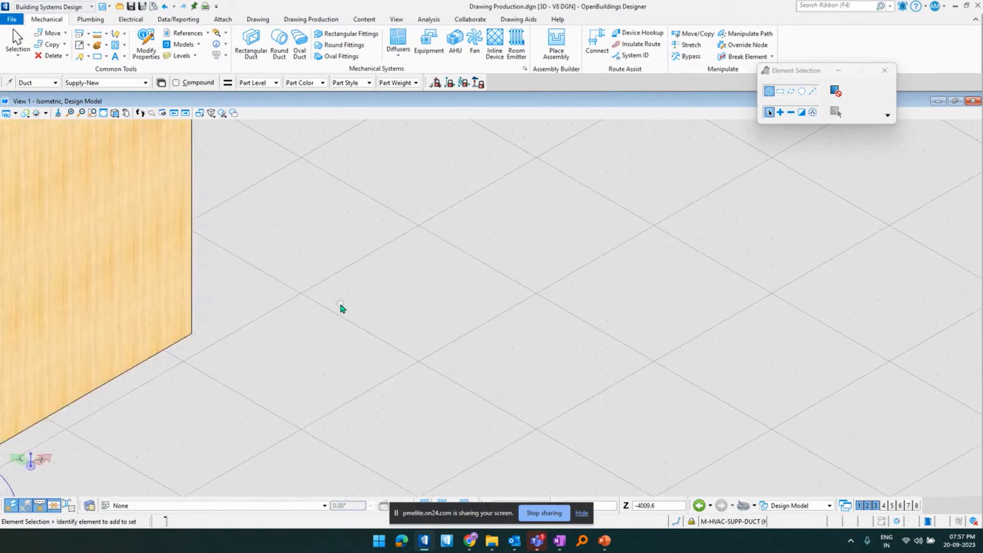
scroll(342, 307, down, 2)
right_click(341, 307)
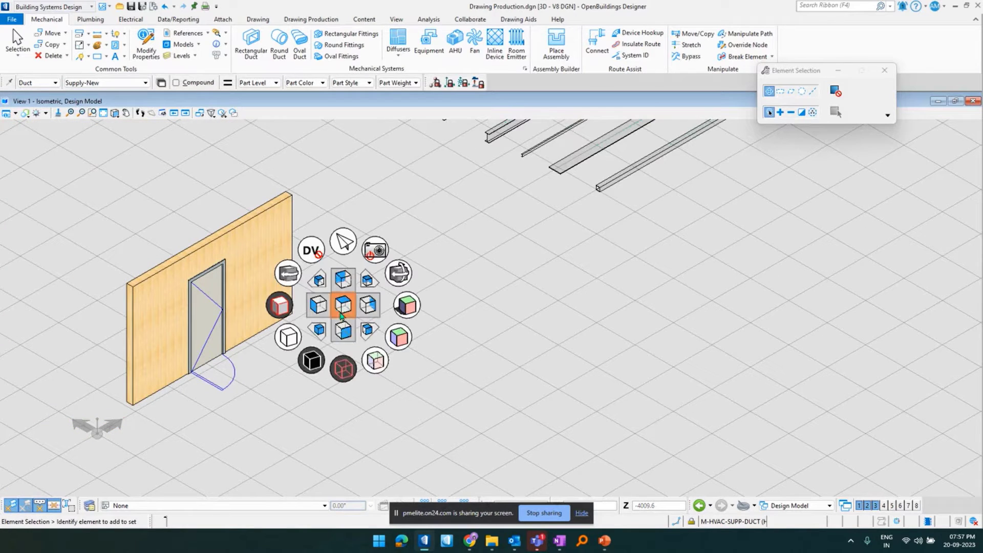
click(344, 332)
scroll(433, 312, down, 4)
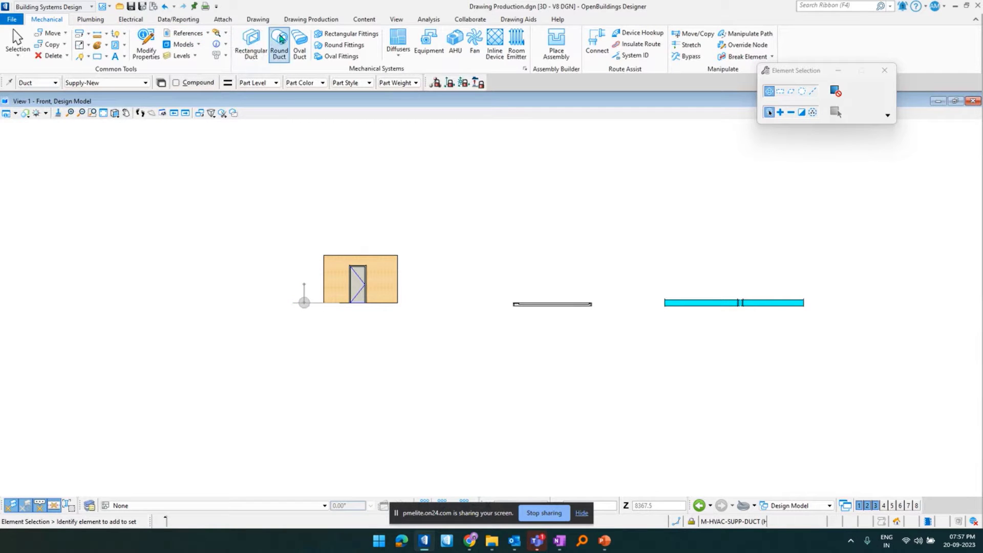
- Start a plan callout with the Arch - Floor Plan seed, spanning left to right across the wall
click(292, 22)
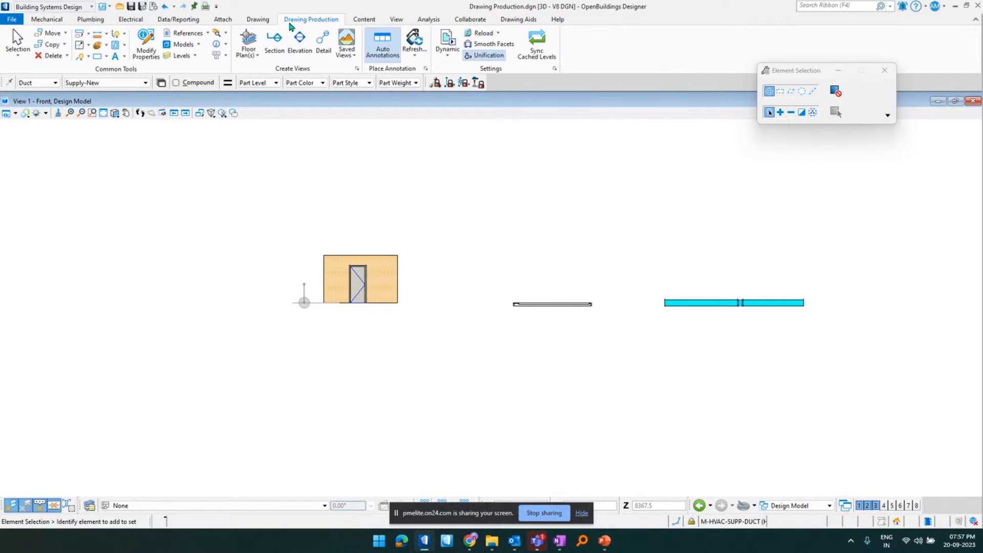
click(249, 51)
click(255, 83)
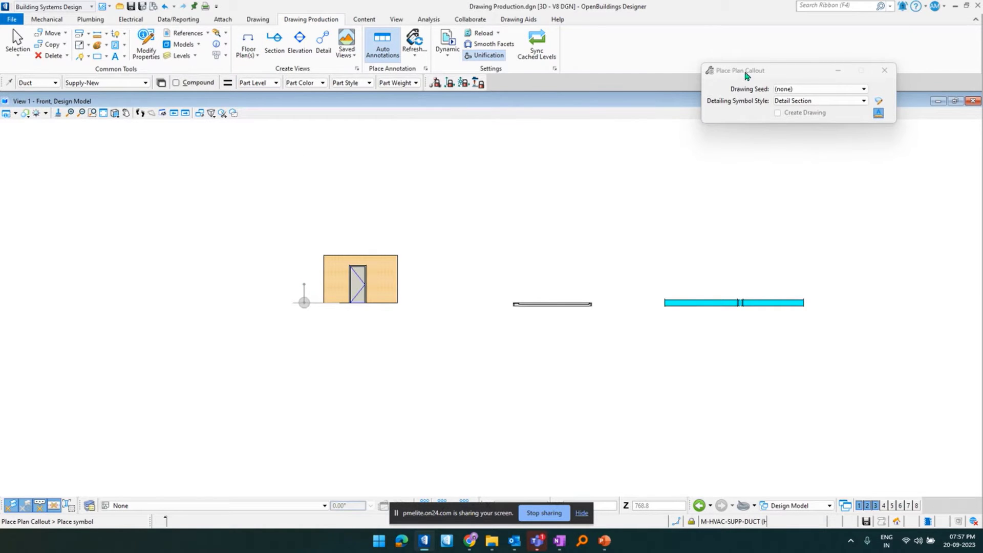
drag(747, 72, 635, 72)
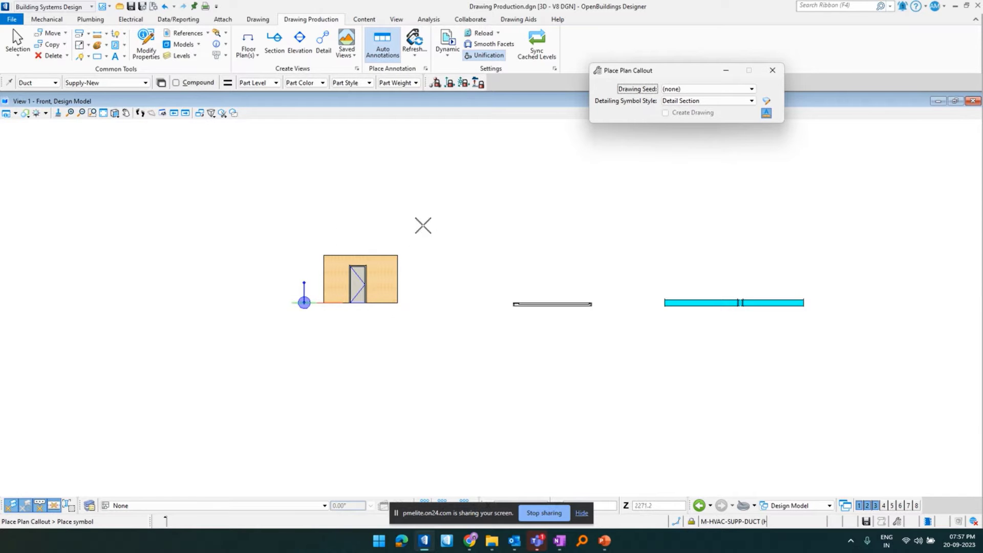
click(688, 91)
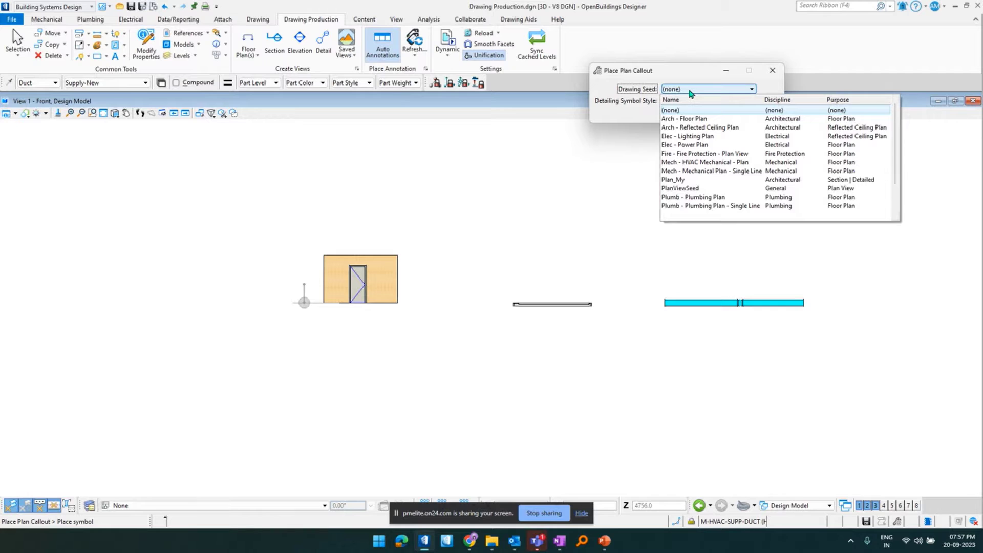
click(682, 123)
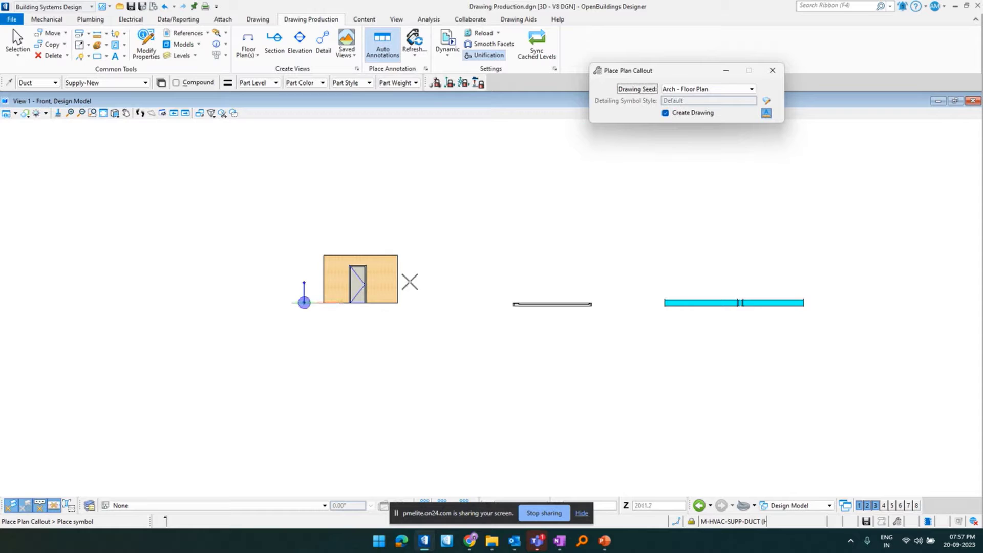
scroll(373, 290, up, 4)
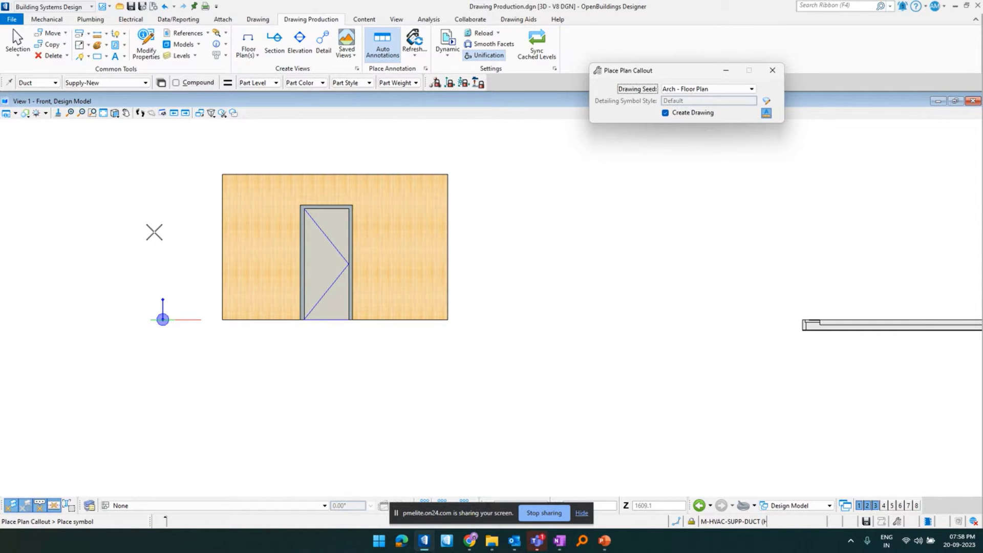
click(134, 248)
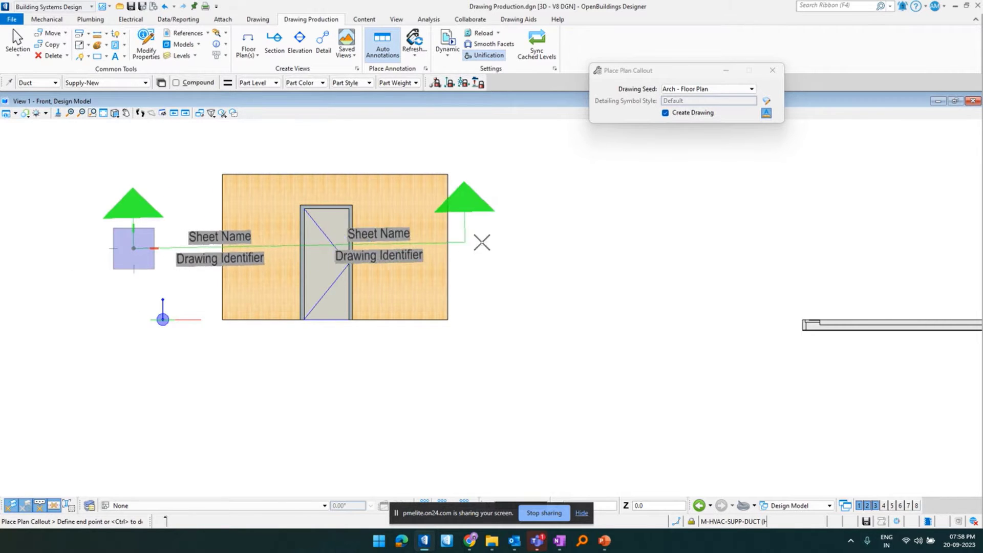
click(509, 248)
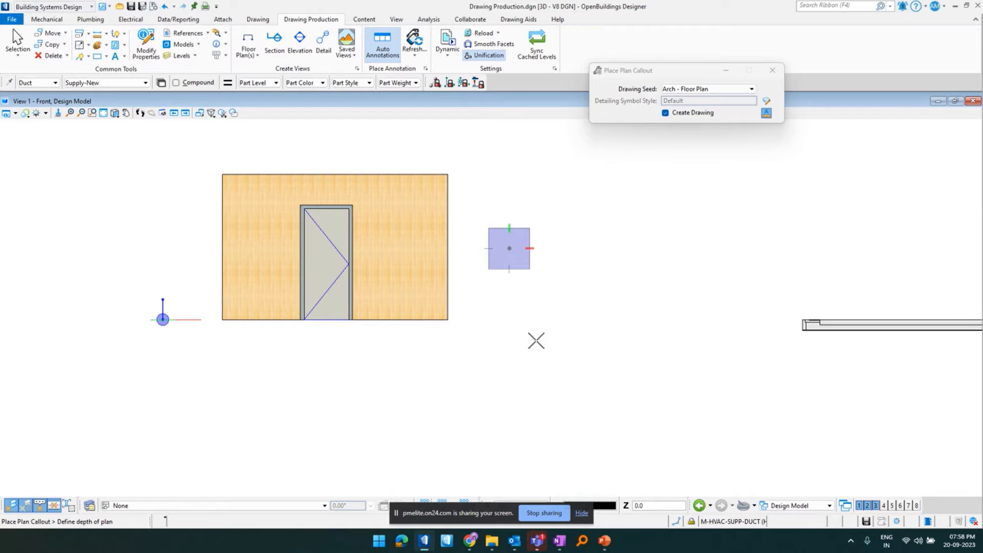
- Fix the callout depth and name the drawing 'Arch Drawing'
click(536, 339)
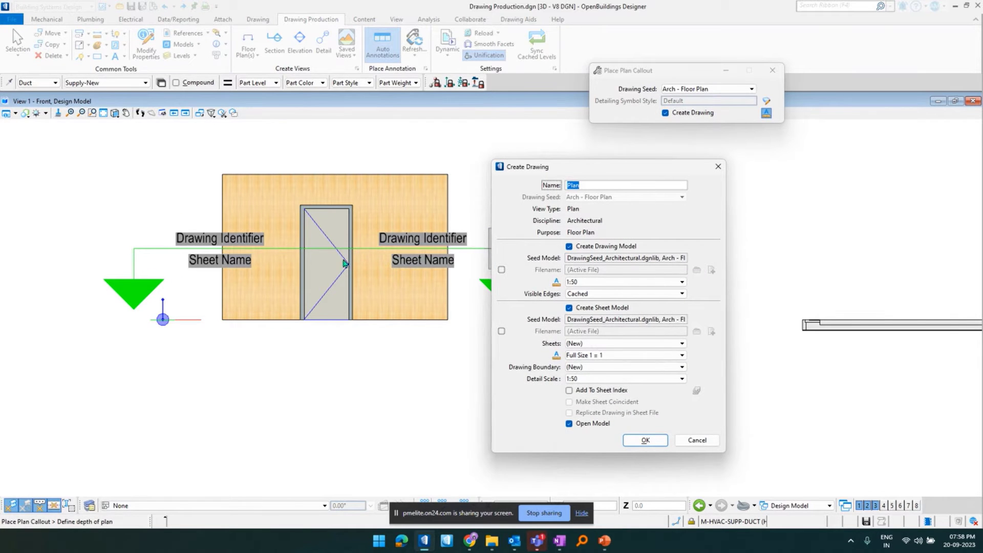
drag(577, 174, 566, 146)
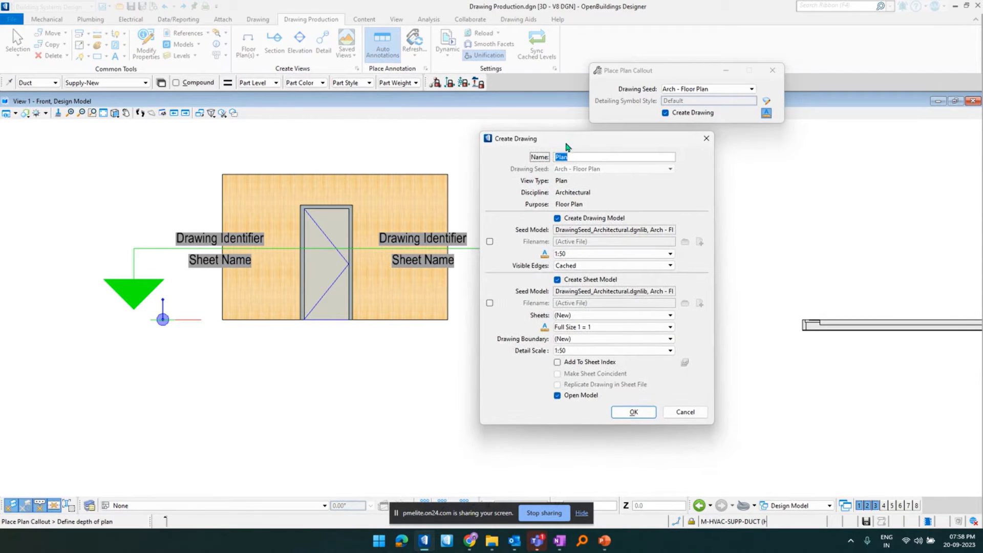
key(BackSpace)
key(Caps_Lock)
text(Arc)
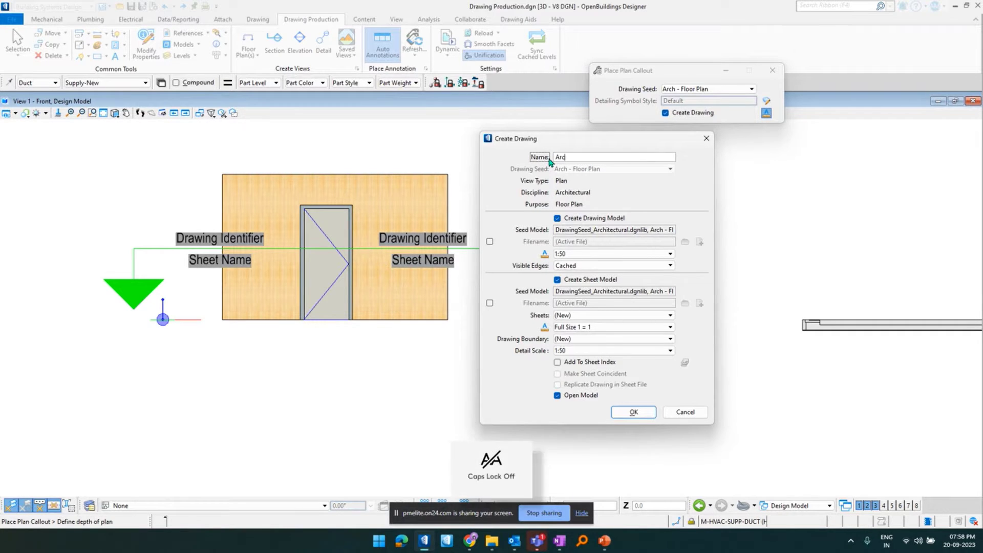
text(h Drawing)
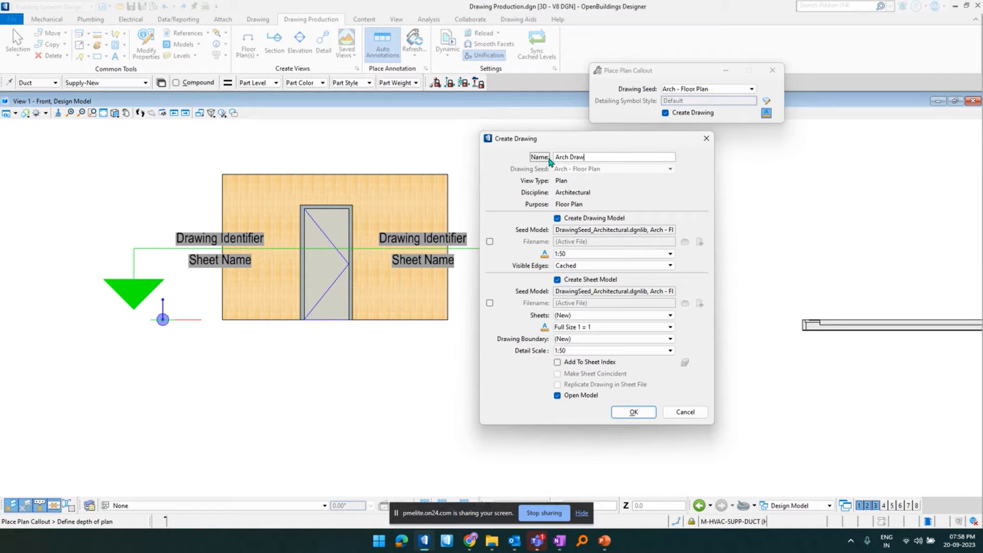
- Create the drawing without a sheet model or opening it, with visible edges Cached
click(557, 280)
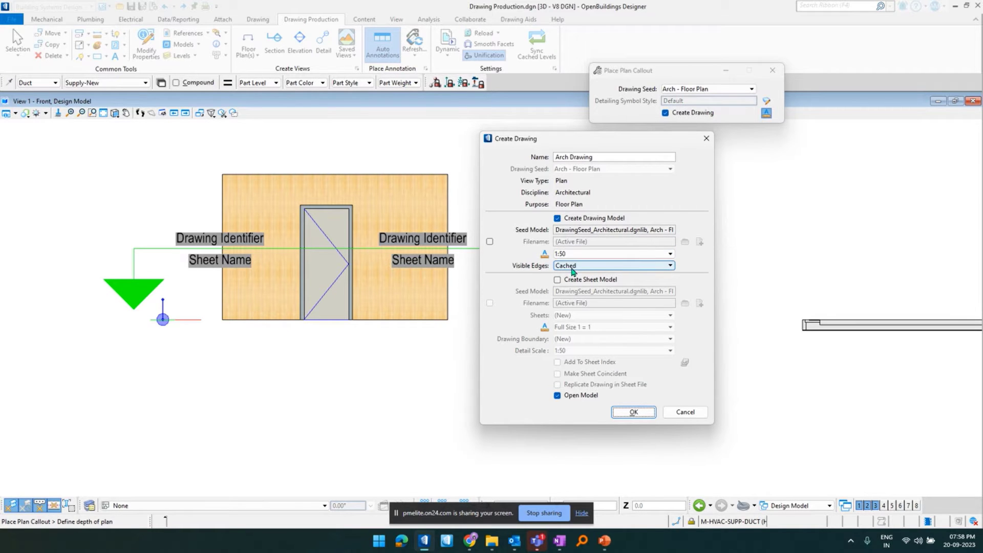
click(645, 267)
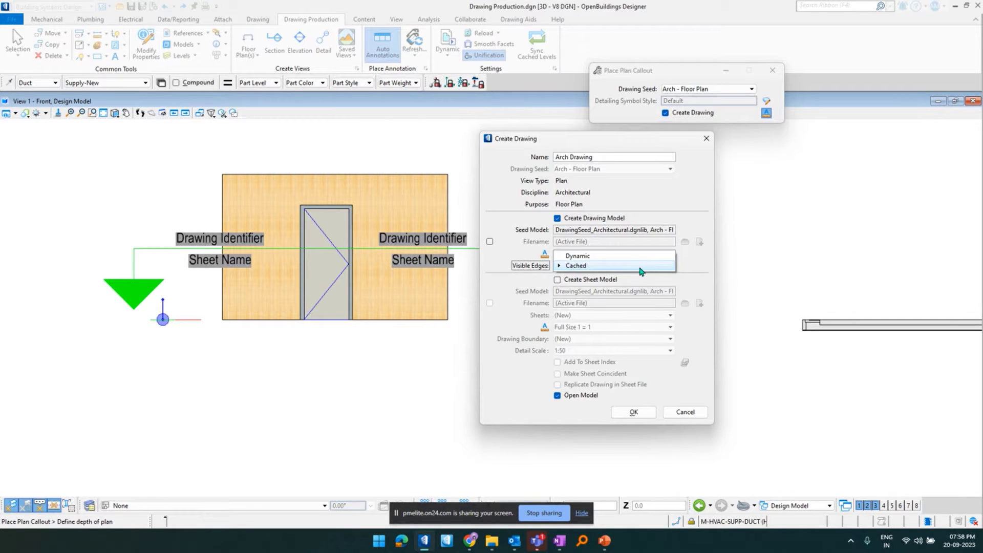
click(640, 265)
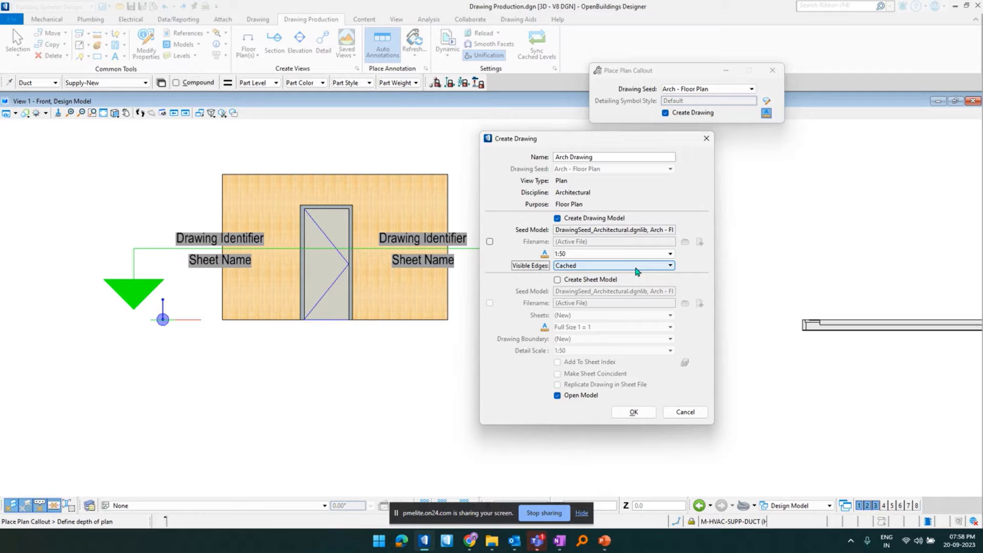
click(557, 395)
click(636, 413)
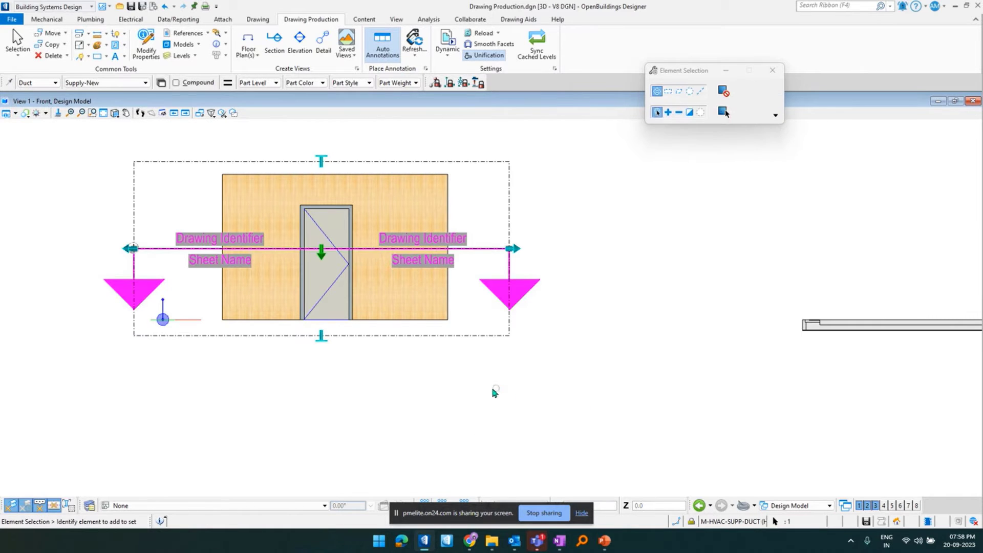
- Rotate to an isometric view and select the plan callout to inspect its clip volume
key(ctrl+r)
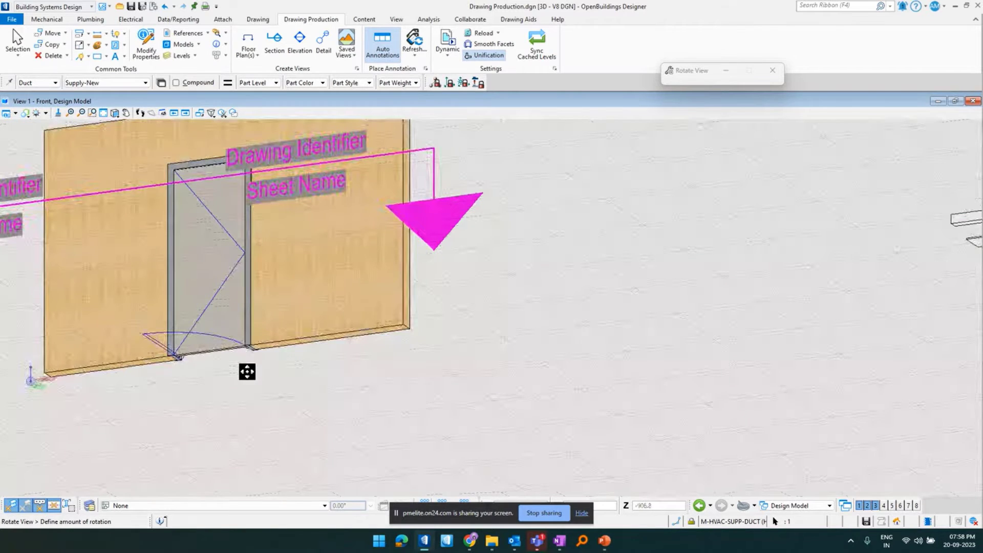
click(448, 375)
click(513, 342)
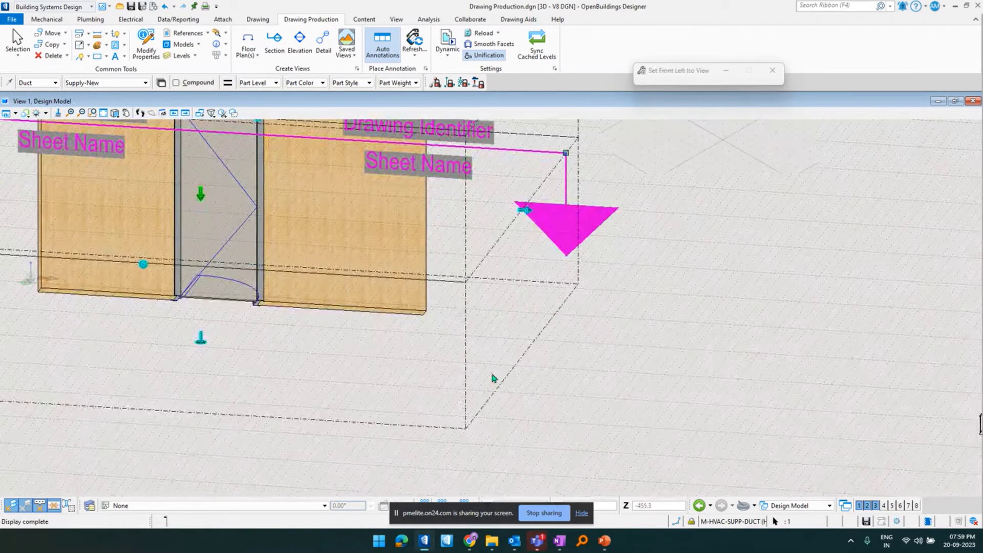
scroll(526, 362, up, 1)
scroll(524, 366, down, 1)
scroll(354, 364, up, 2)
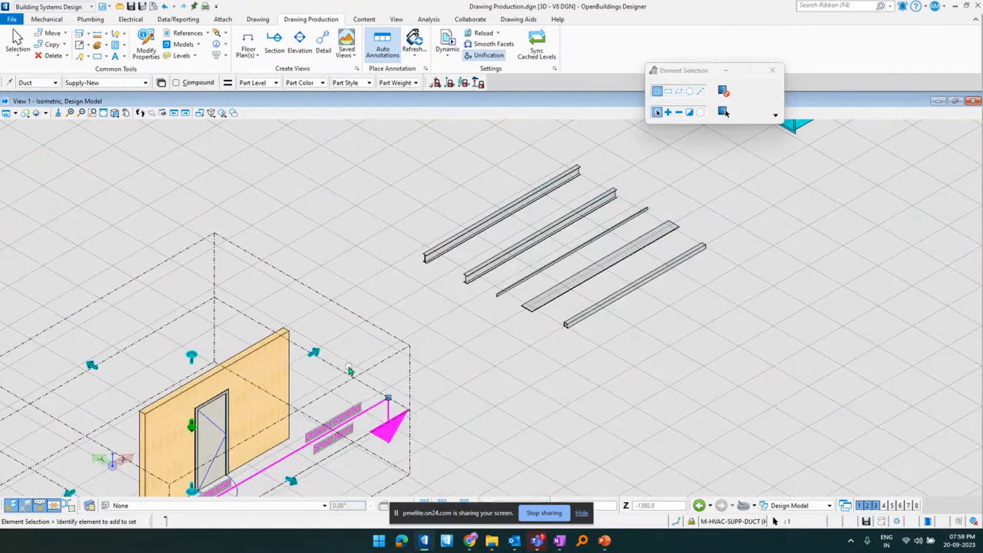
scroll(347, 352, up, 1)
click(410, 414)
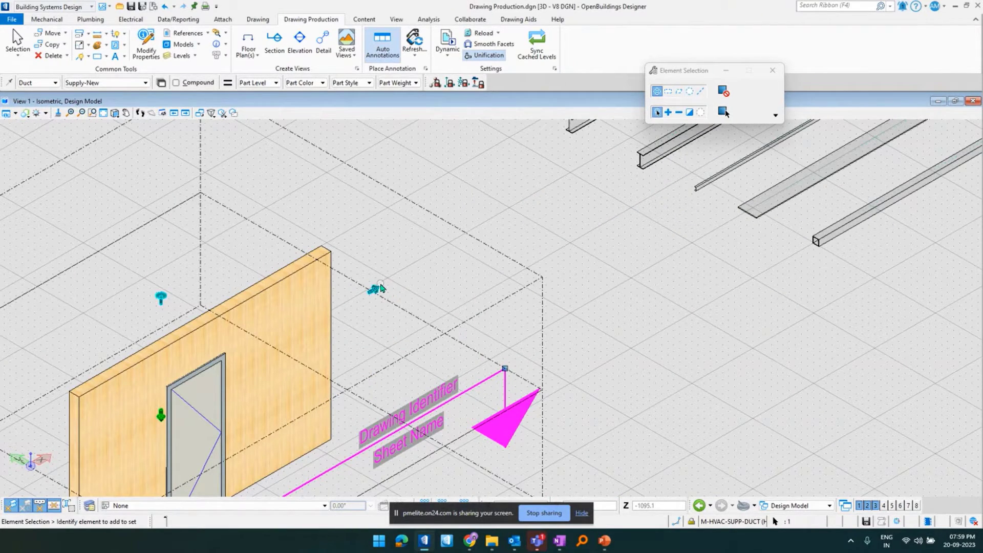
scroll(375, 292, down, 2)
scroll(487, 228, down, 2)
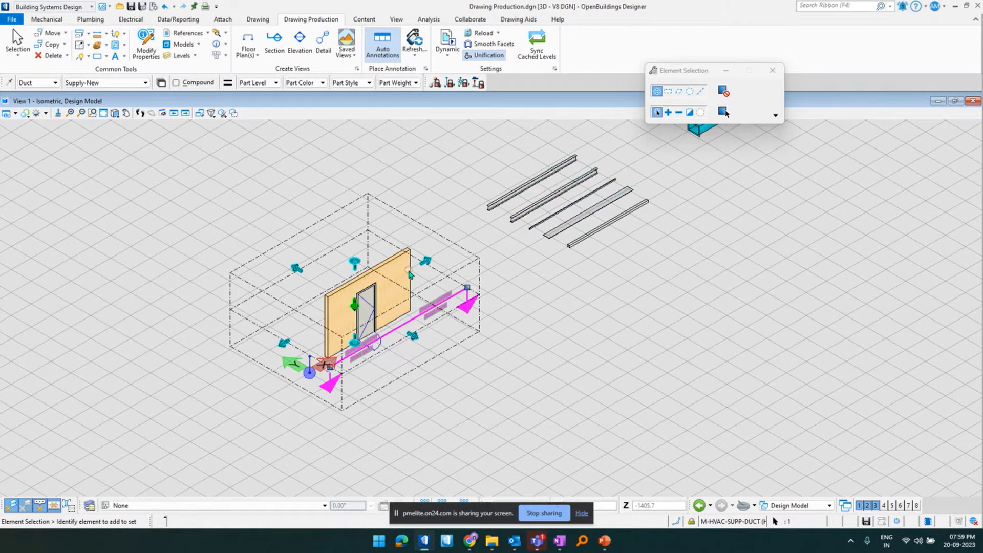
scroll(408, 273, up, 2)
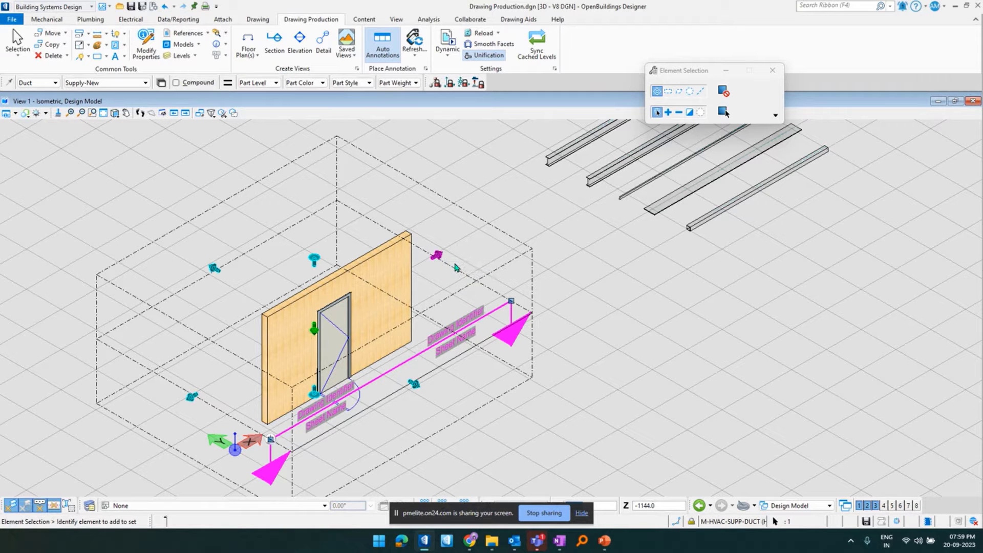
- Reselect and then deselect the callout, and bring up the status-bar model list
click(444, 257)
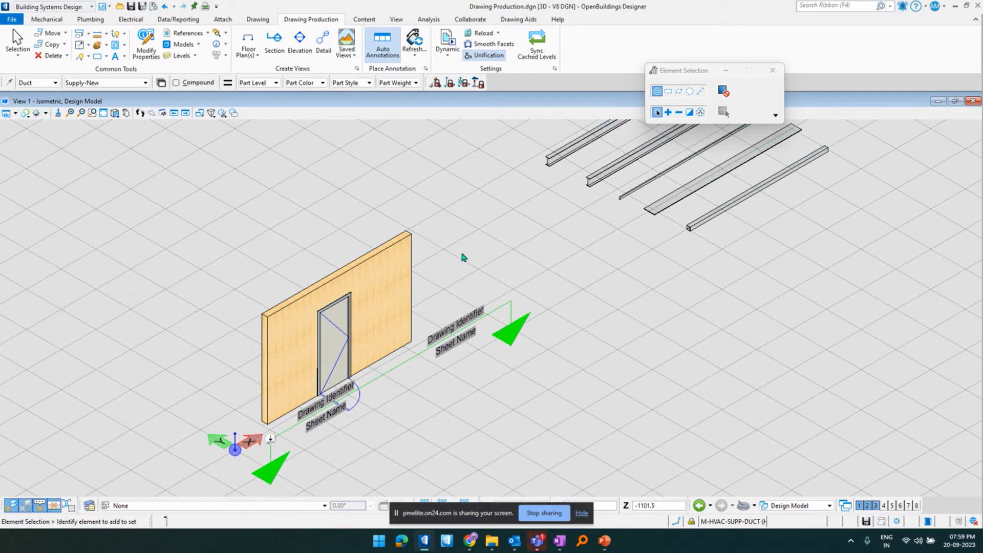
click(483, 326)
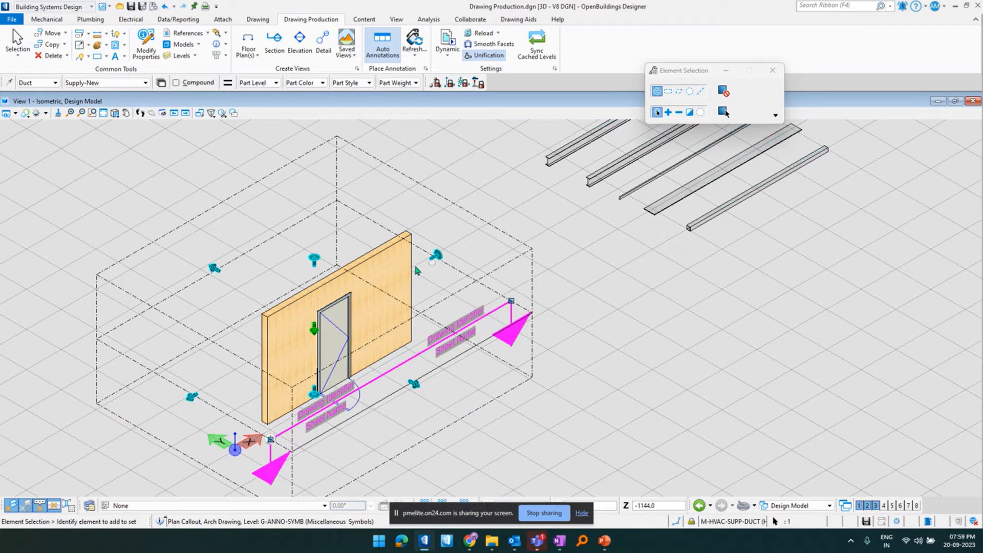
click(770, 440)
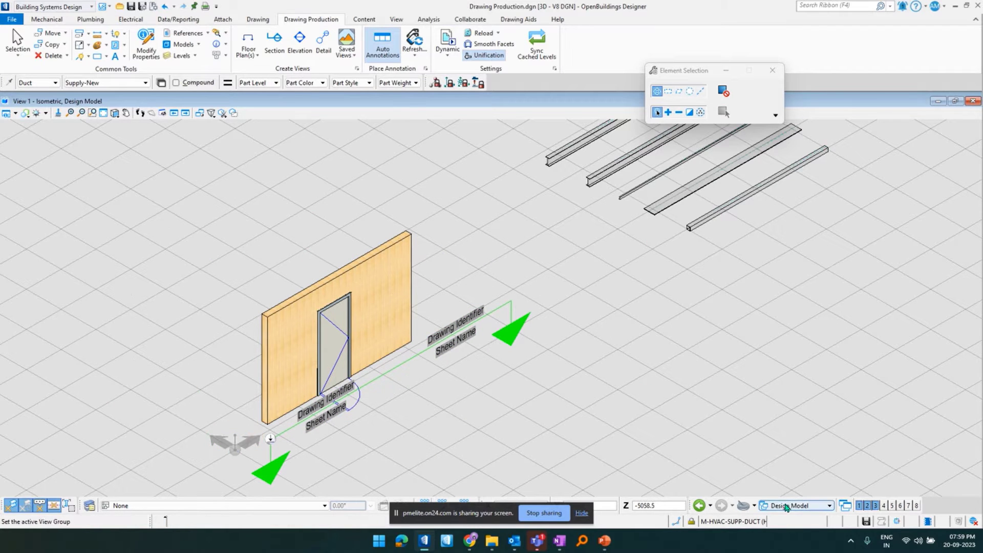
click(791, 506)
- Switch to Arch Drawing Views and zoom and pan to the door and its SD101 tag
click(786, 475)
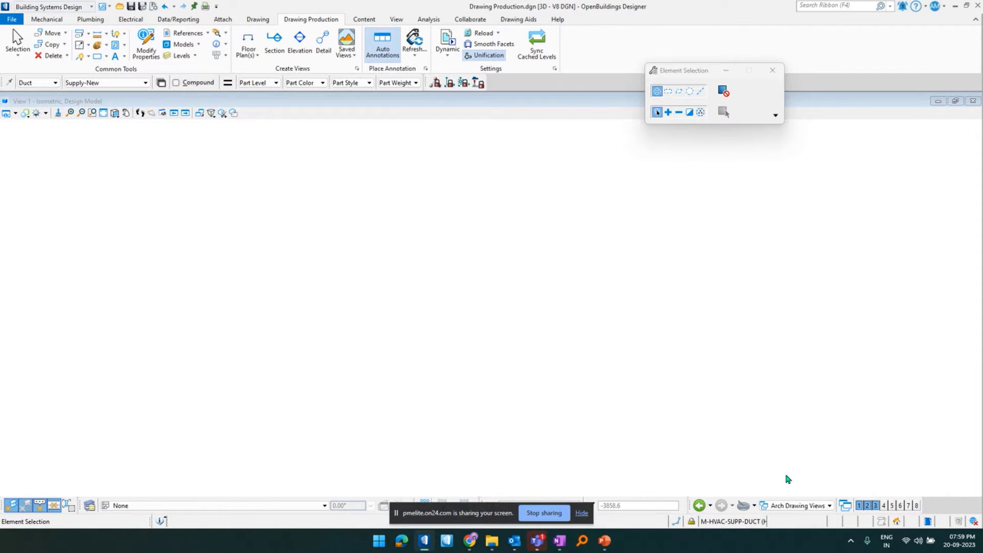
scroll(389, 357, up, 3)
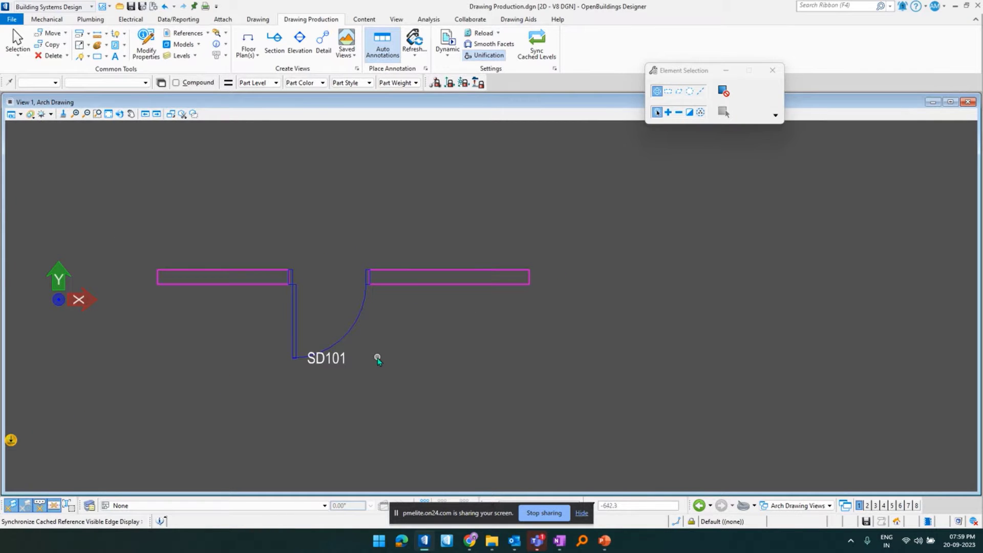
middle_drag(380, 356, 420, 344)
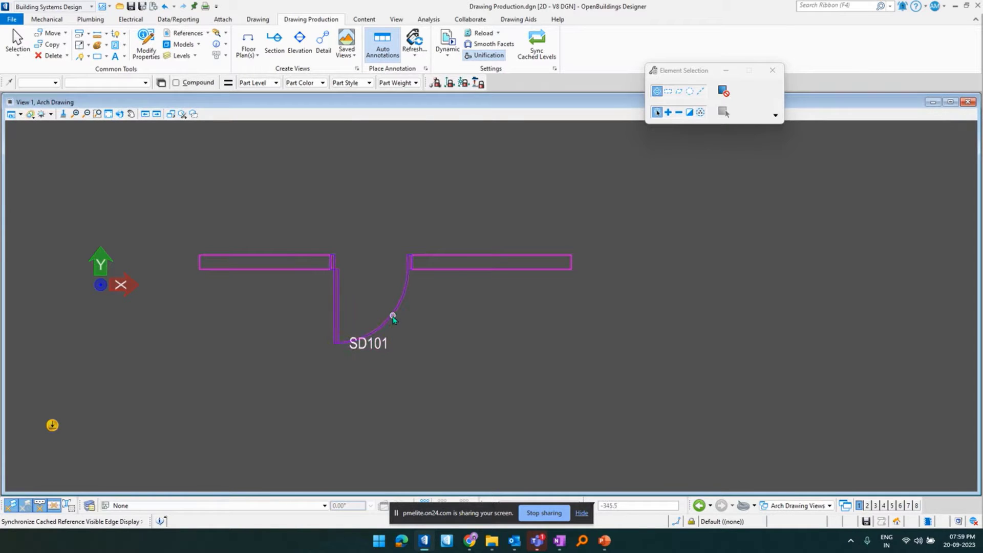
mouse_move(393, 317)
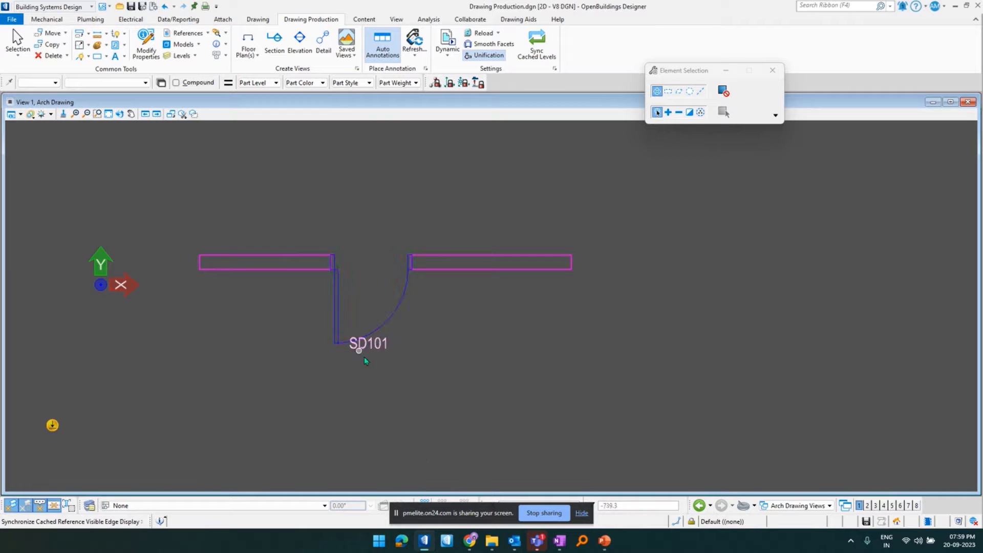
mouse_move(358, 339)
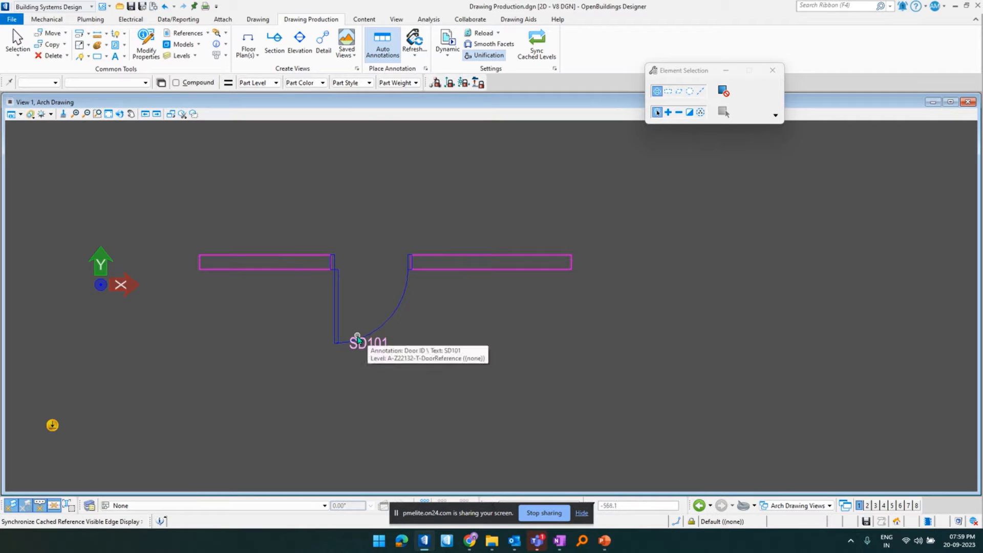
- Open Reference Presentation and show the Building section's Architectural rules
click(555, 69)
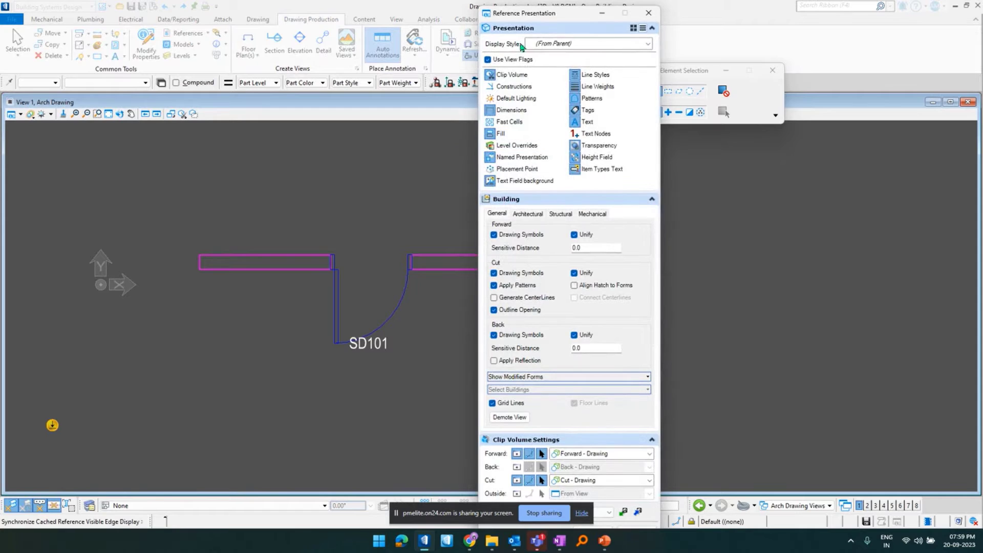
drag(538, 18, 539, 12)
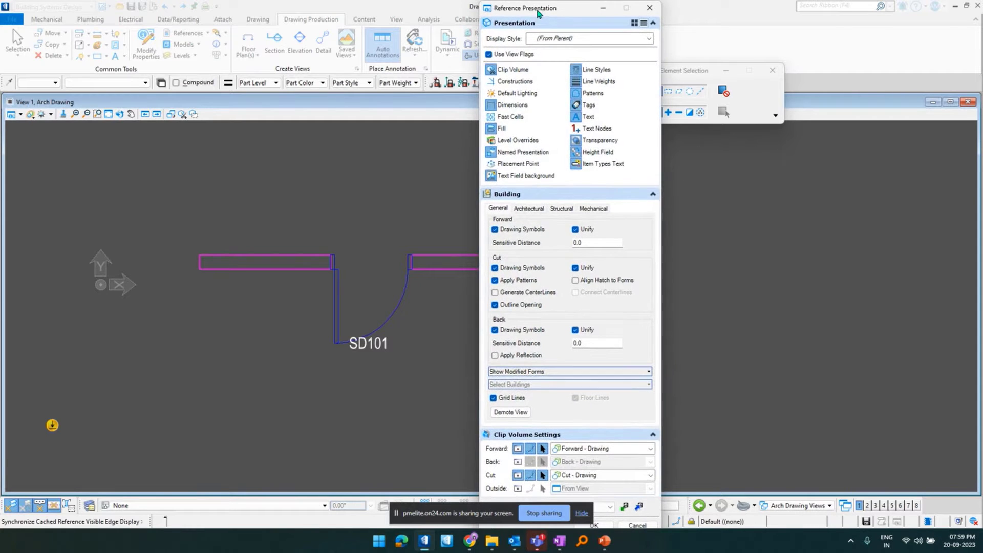
click(529, 209)
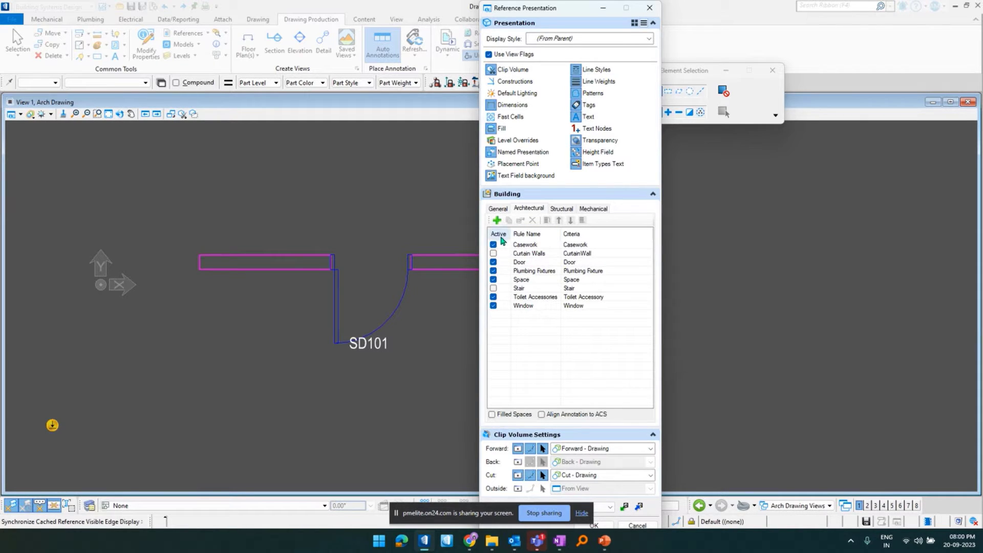
- Pick the Wall rule in Apply Drawing Rules and open it for editing
click(496, 221)
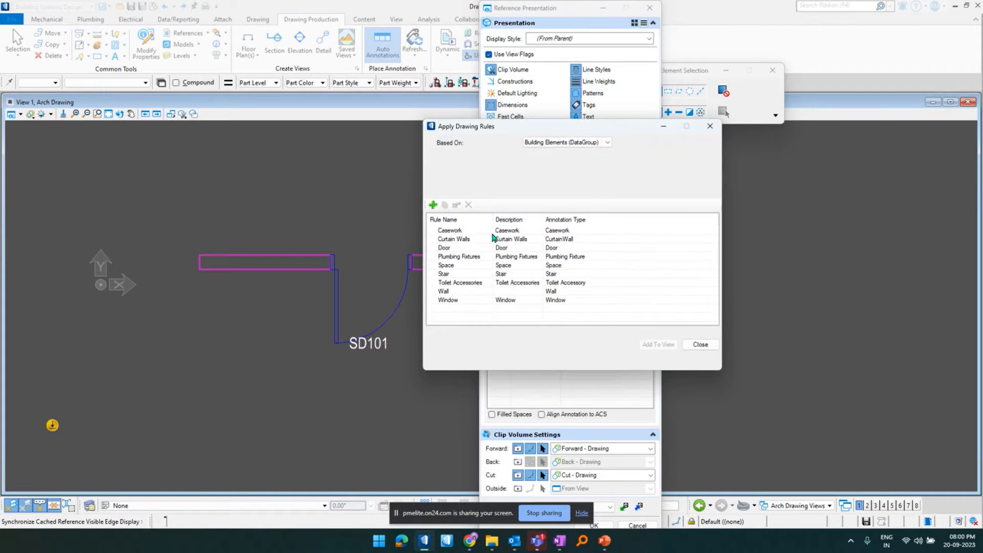
drag(527, 128, 669, 134)
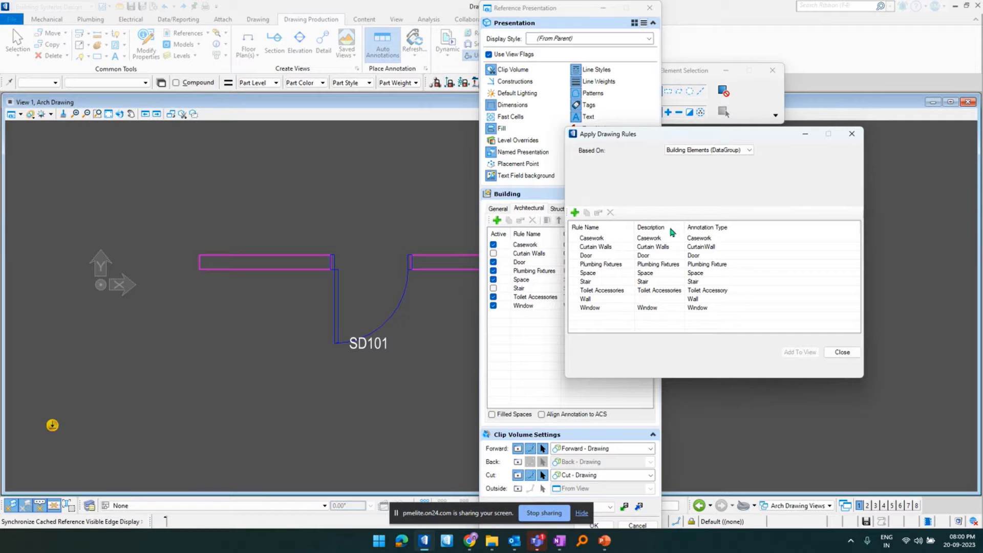
drag(655, 140, 669, 130)
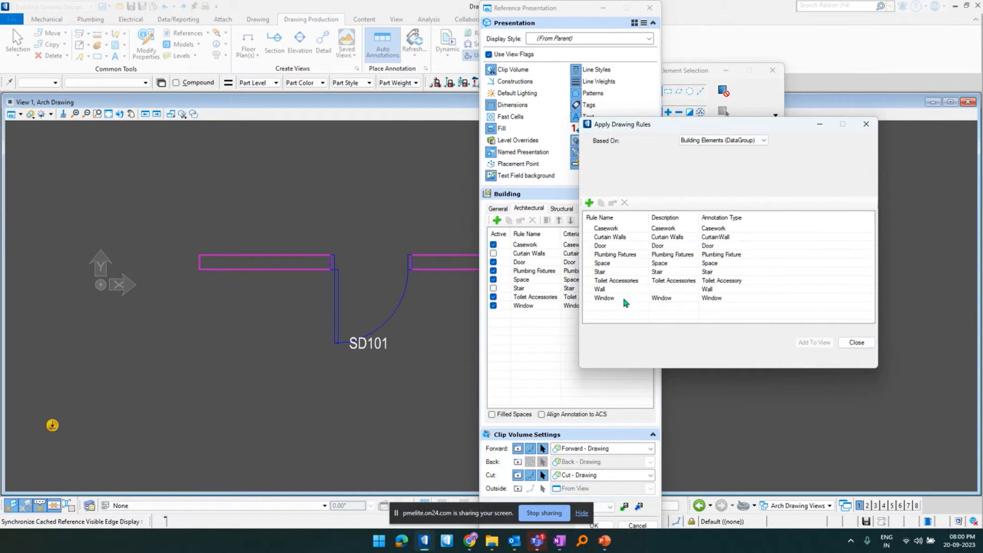
click(597, 290)
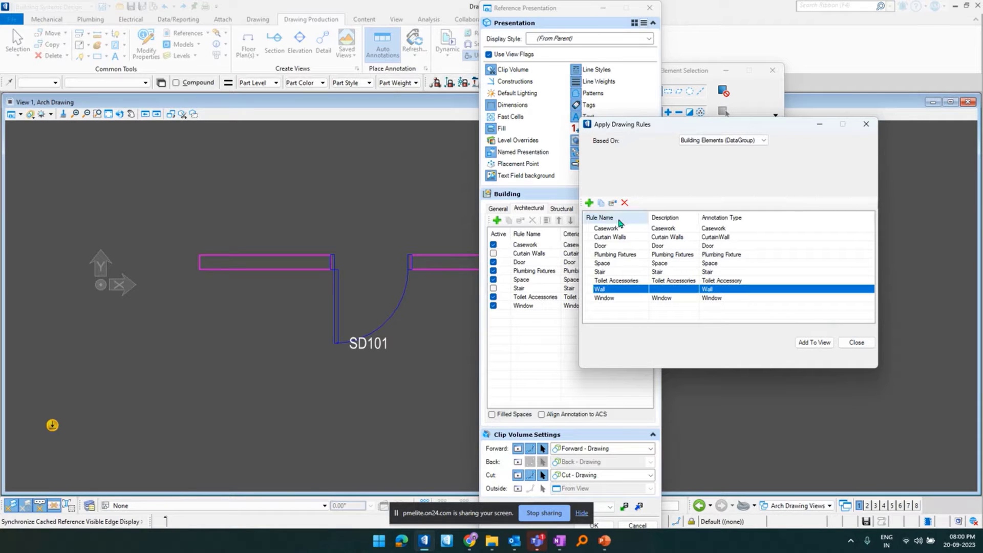
click(613, 202)
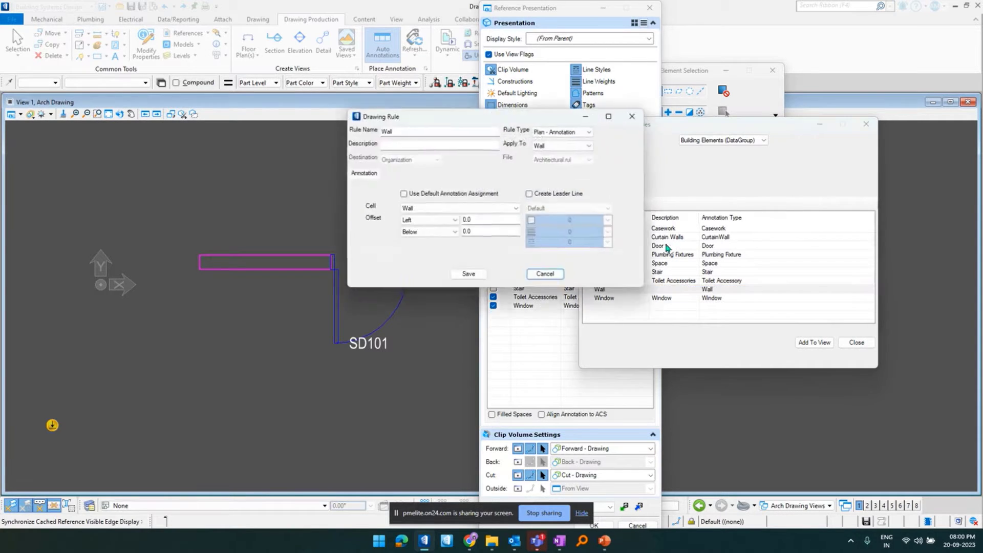
drag(496, 121, 615, 127)
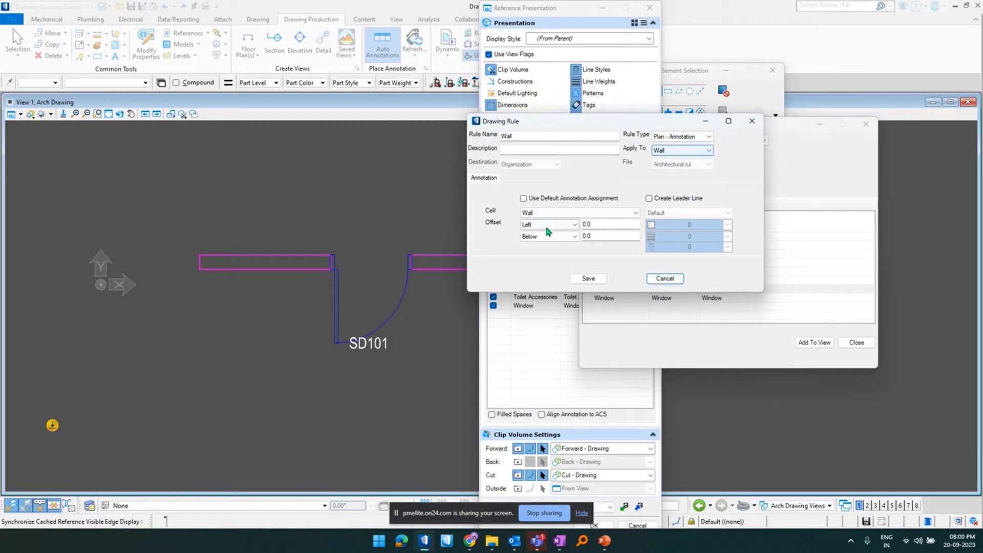
- Keep the Wall annotation cell, save the rule, and add it to the view
click(625, 217)
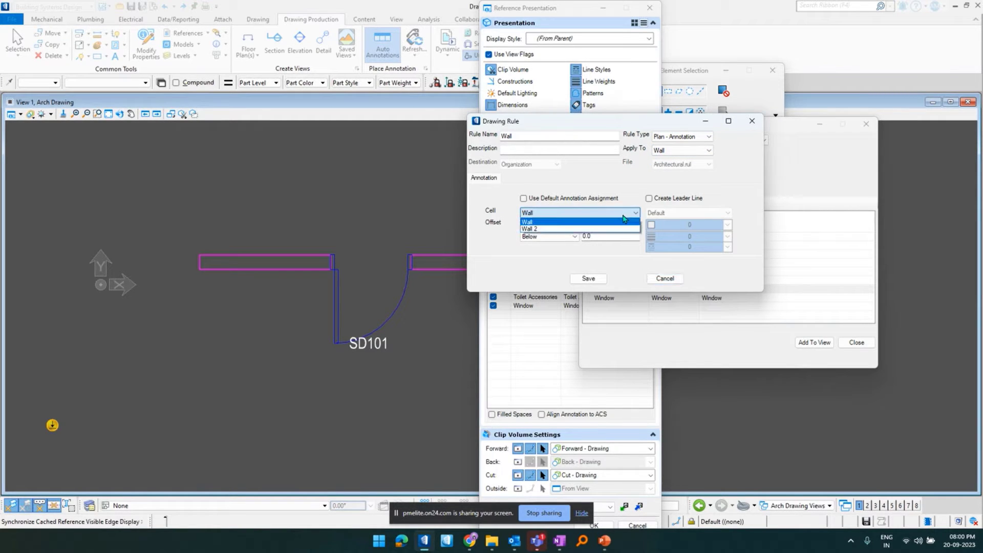
click(588, 221)
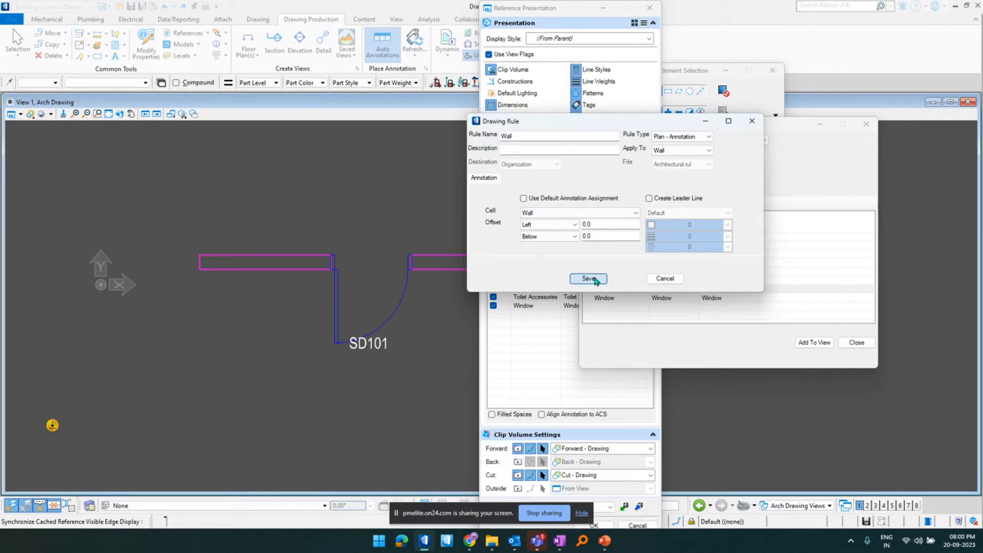
click(588, 278)
click(815, 344)
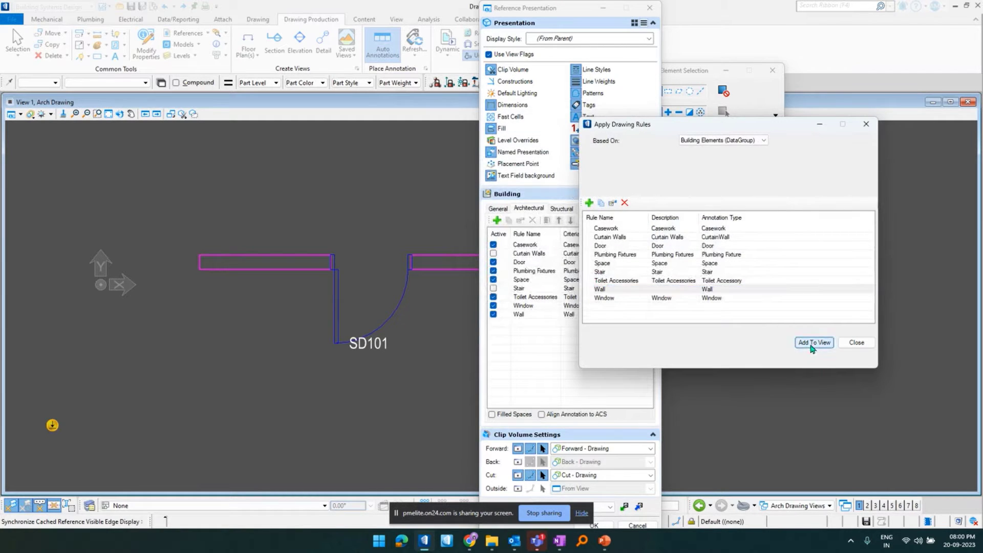
click(853, 342)
click(521, 315)
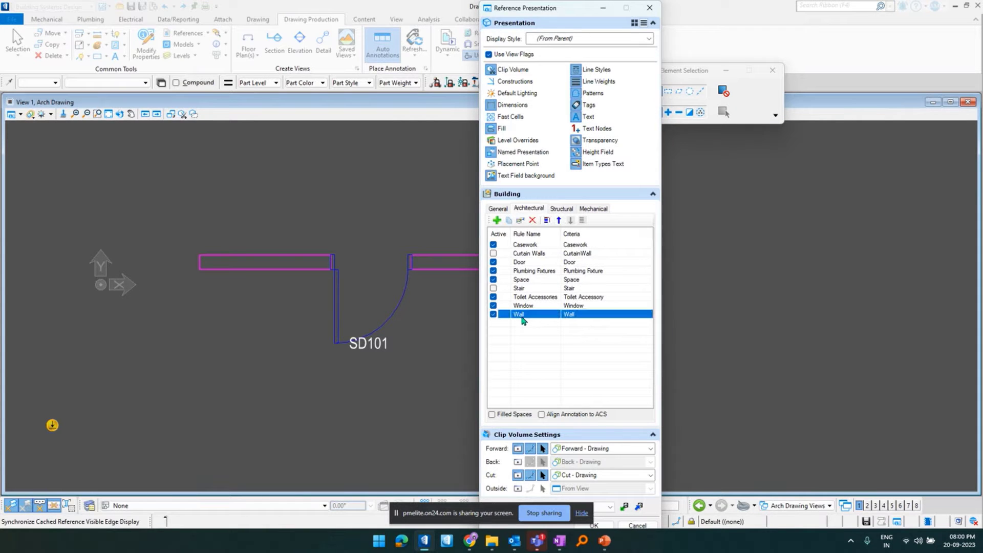
- Accept the rule changes, then move T101 below the wall and SD101 above the door
click(638, 507)
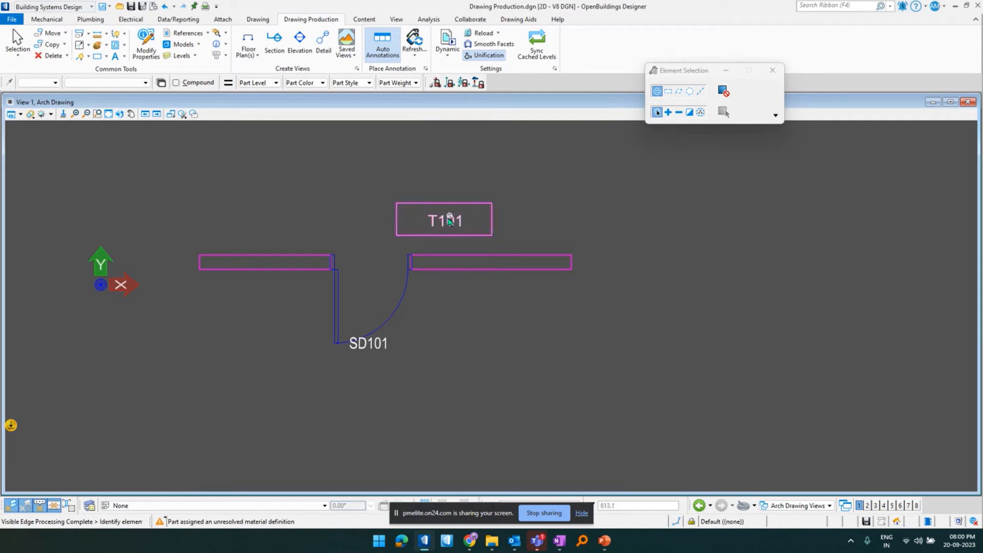
drag(444, 204, 258, 287)
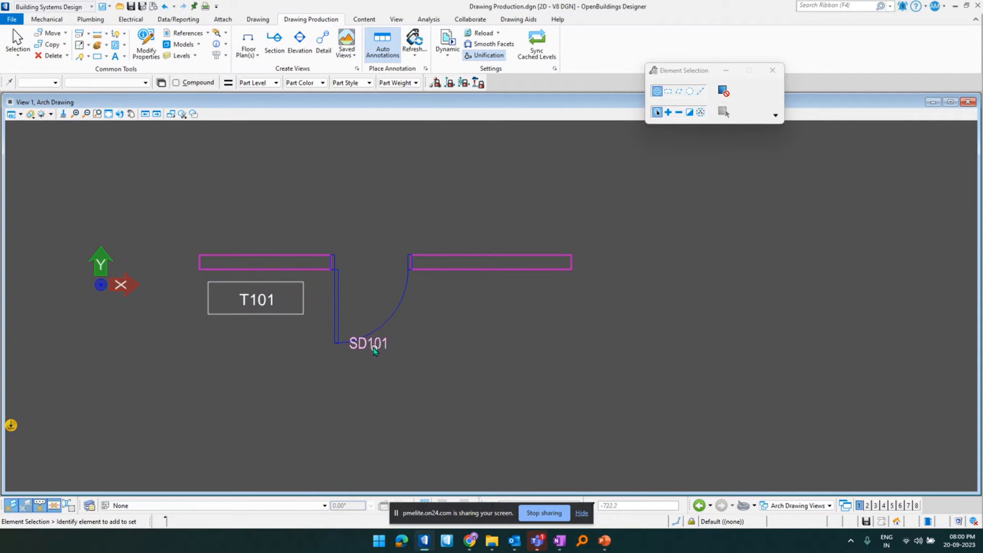
drag(373, 345, 379, 234)
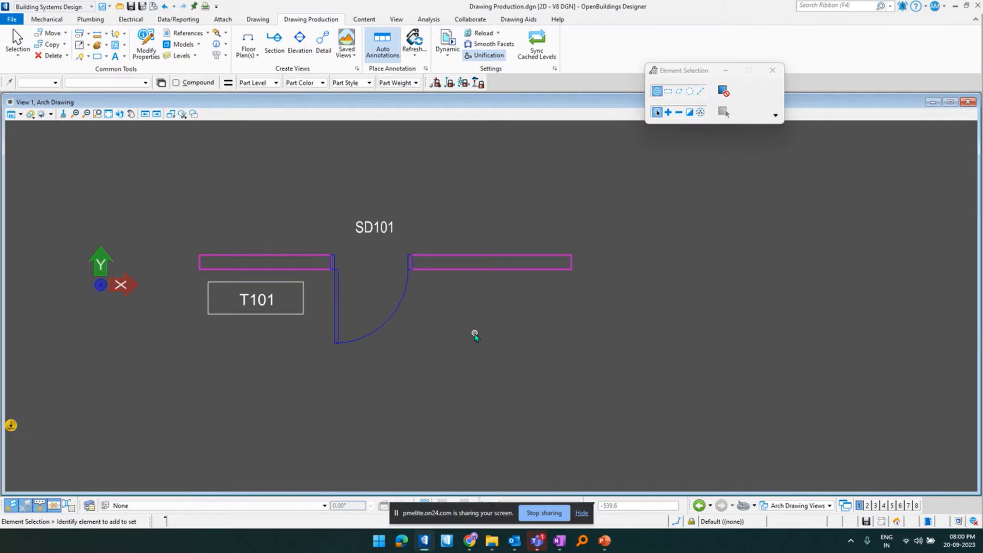
scroll(472, 334, down, 2)
middle_drag(575, 343, 502, 336)
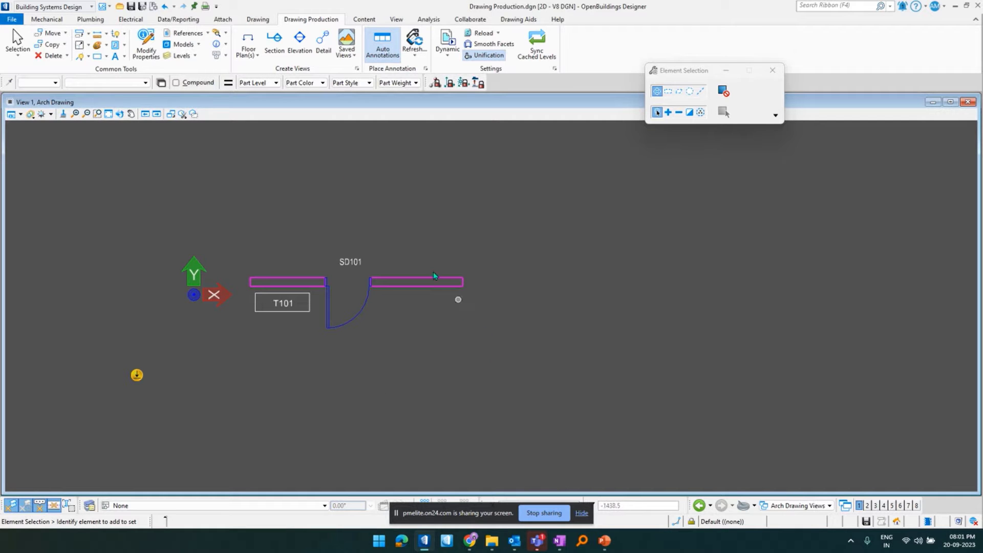
- Review the Door and Wall architectural rules in Reference Presentation, then close it
click(555, 68)
click(529, 209)
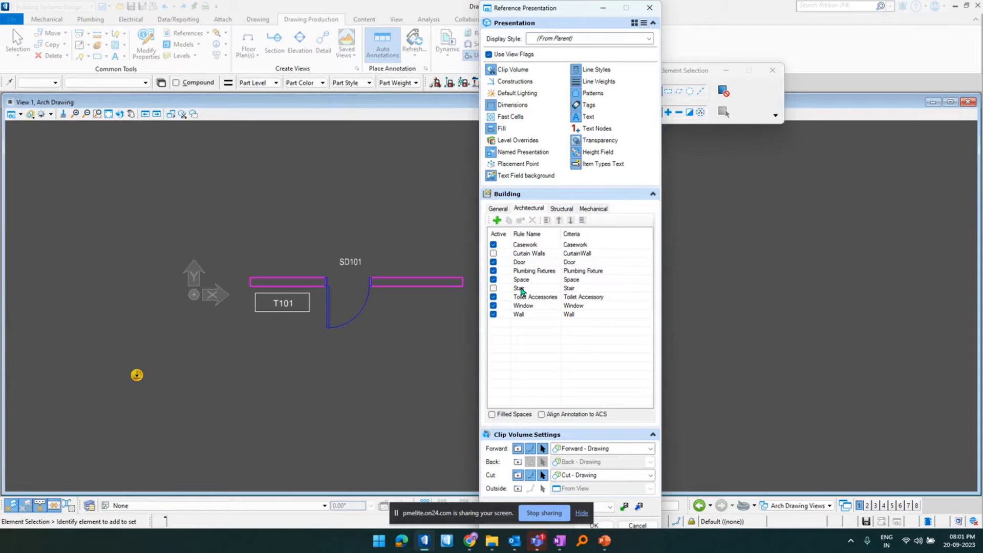
click(524, 263)
click(526, 315)
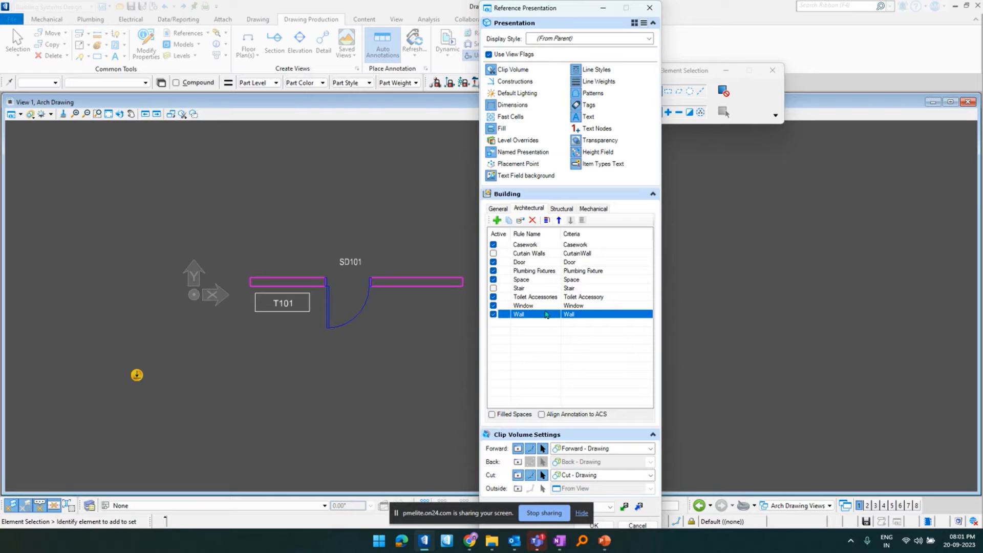
click(649, 8)
- Return to the 3D Design Model and center the beam in front view
click(797, 505)
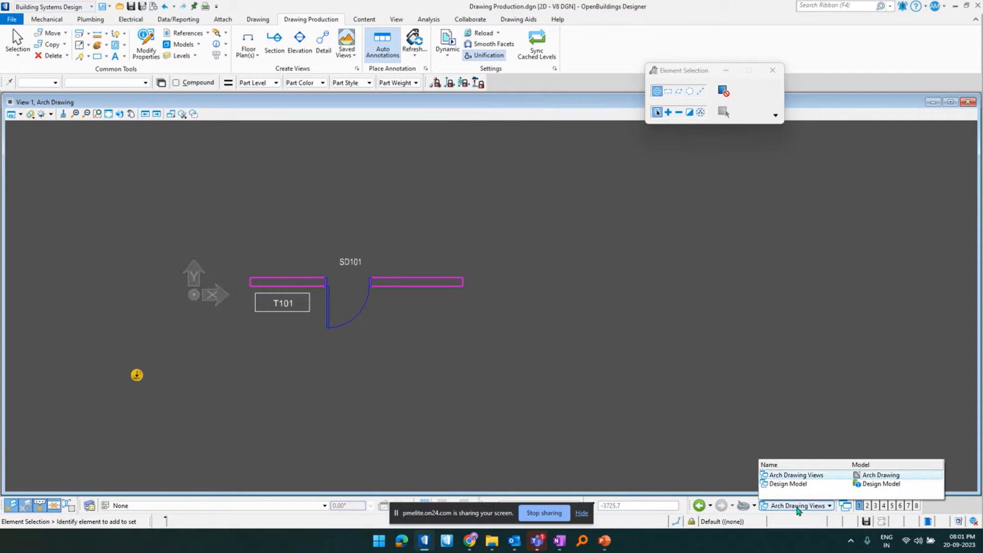
click(799, 484)
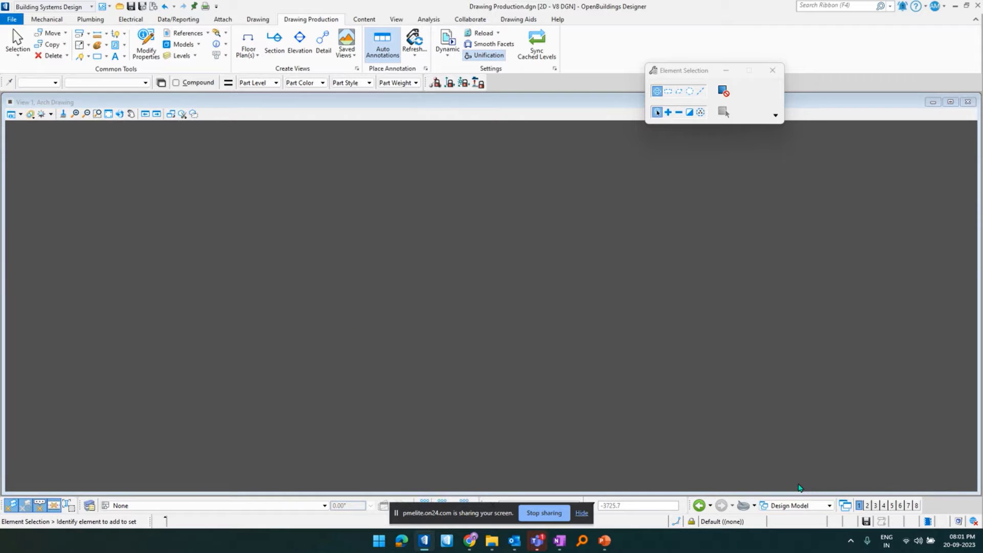
middle_drag(641, 285, 340, 368)
right_click(344, 373)
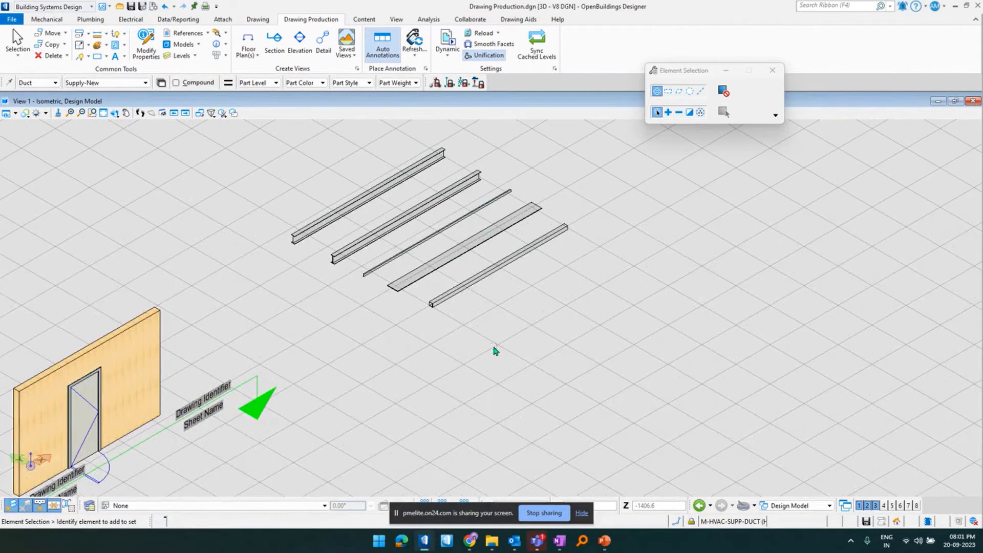
mouse_move(494, 346)
middle_down()
mouse_move(494, 372)
mouse_move(492, 362)
middle_up()
middle_drag(635, 348, 454, 318)
right_click(454, 318)
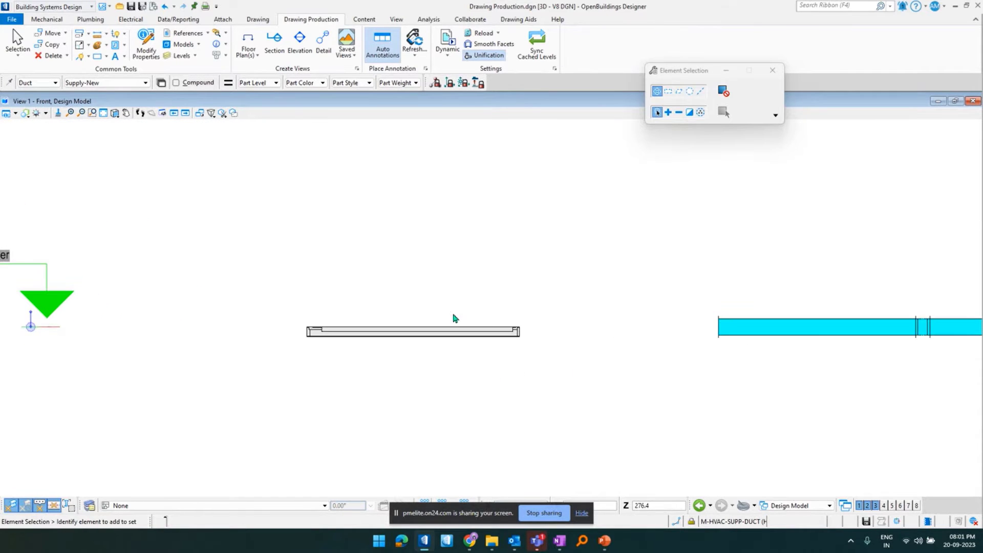
- Place a Struct - Framing Plan callout across the beam with sheet model creation off
click(250, 57)
click(731, 91)
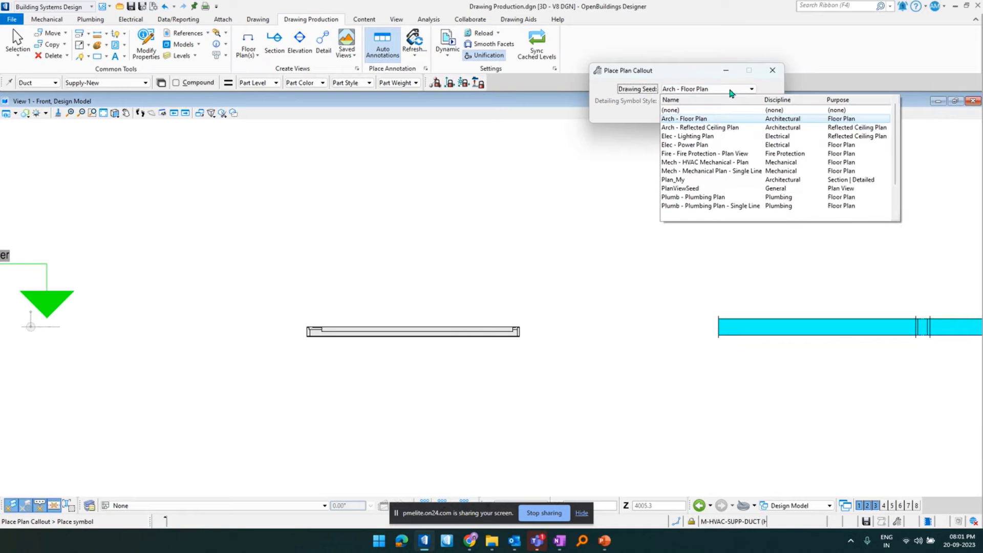
scroll(727, 115, down, 2)
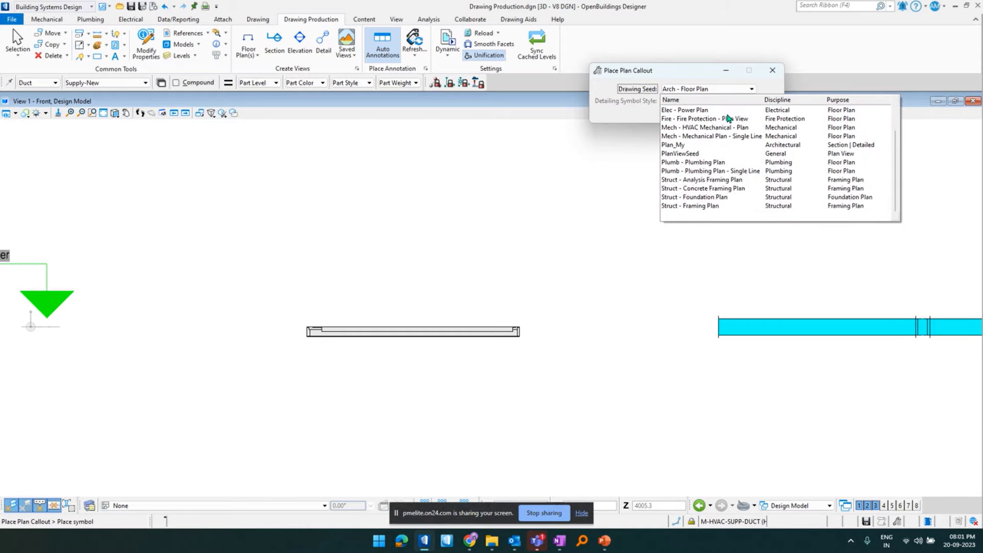
click(674, 204)
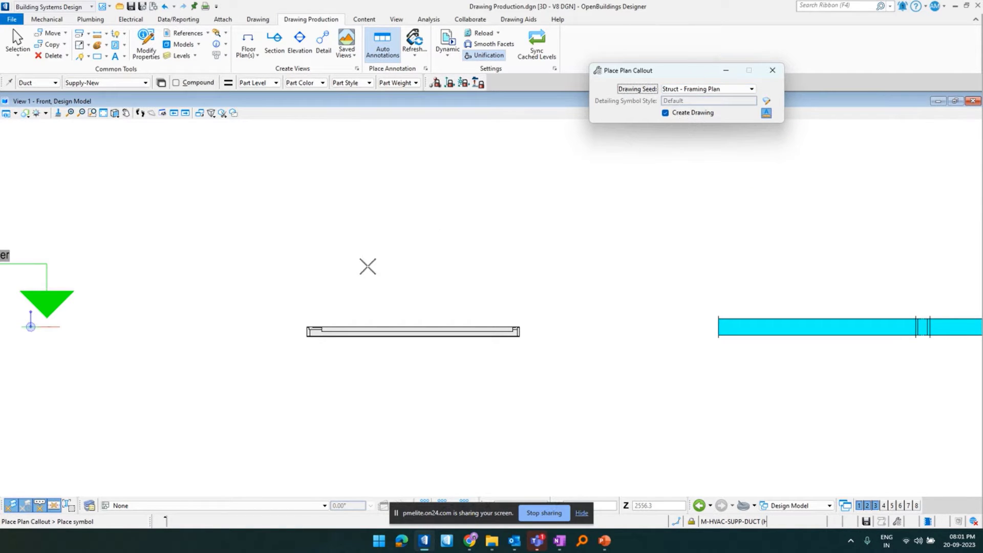
click(274, 303)
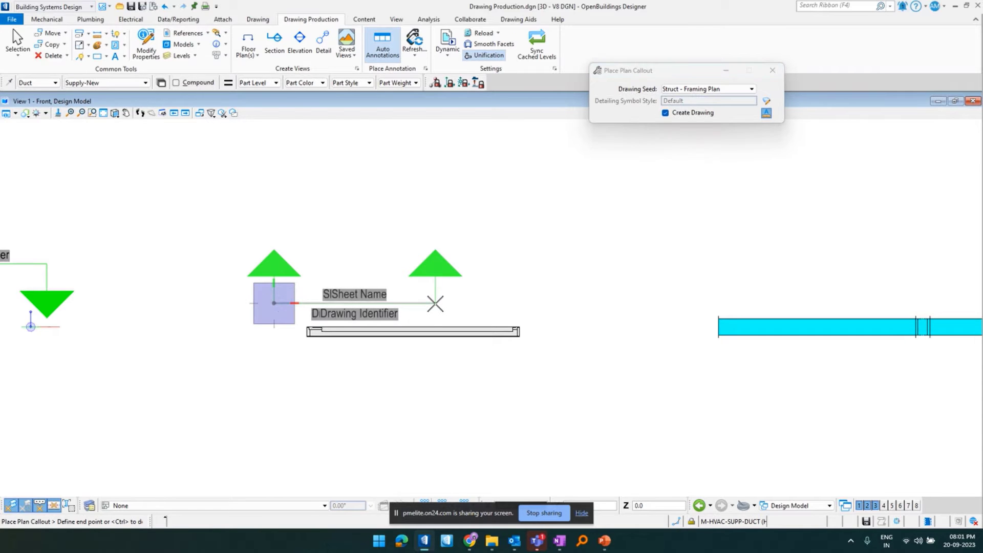
click(554, 303)
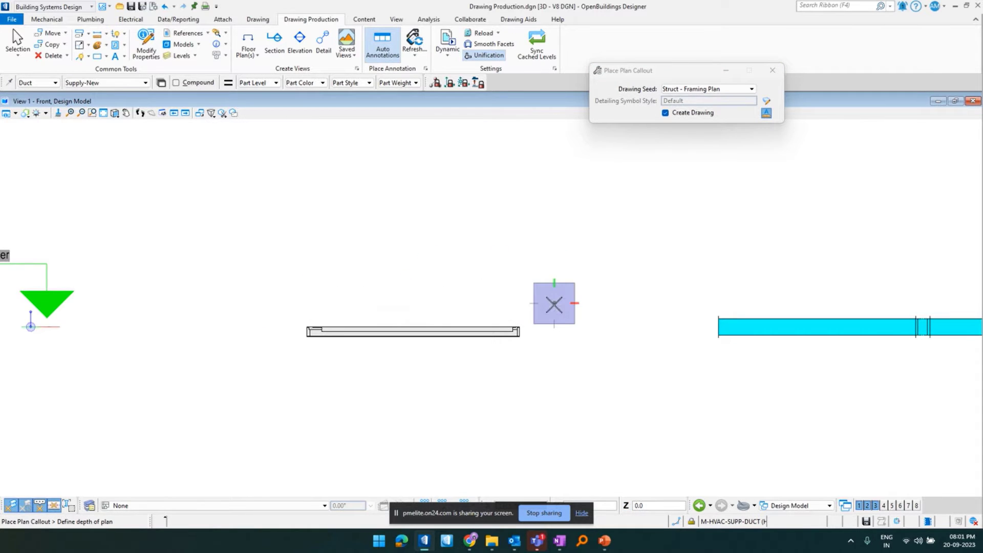
click(550, 367)
click(555, 280)
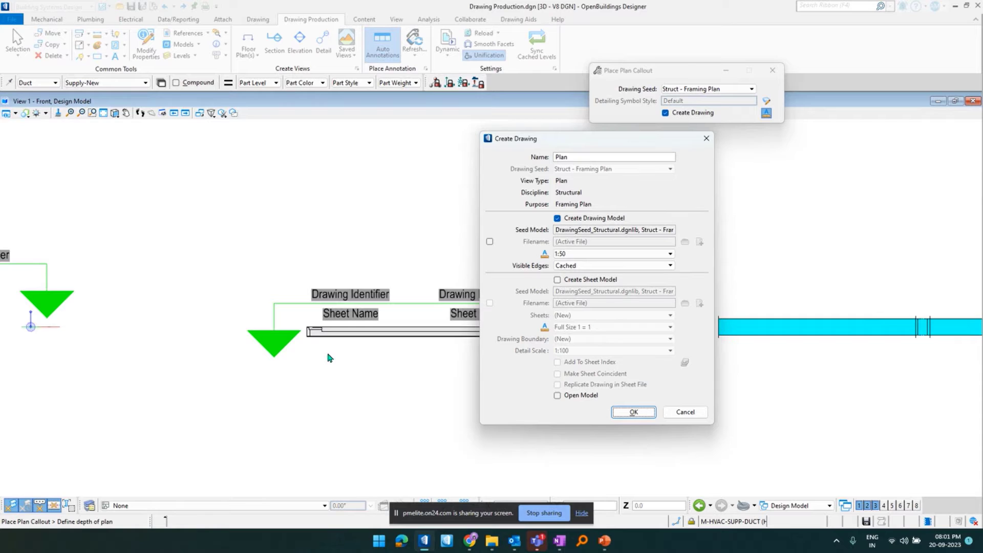
- Replace the default name 'Plan' with 'Str Drawing' and confirm the drawing
click(588, 160)
drag(587, 162, 554, 162)
key(BackSpace)
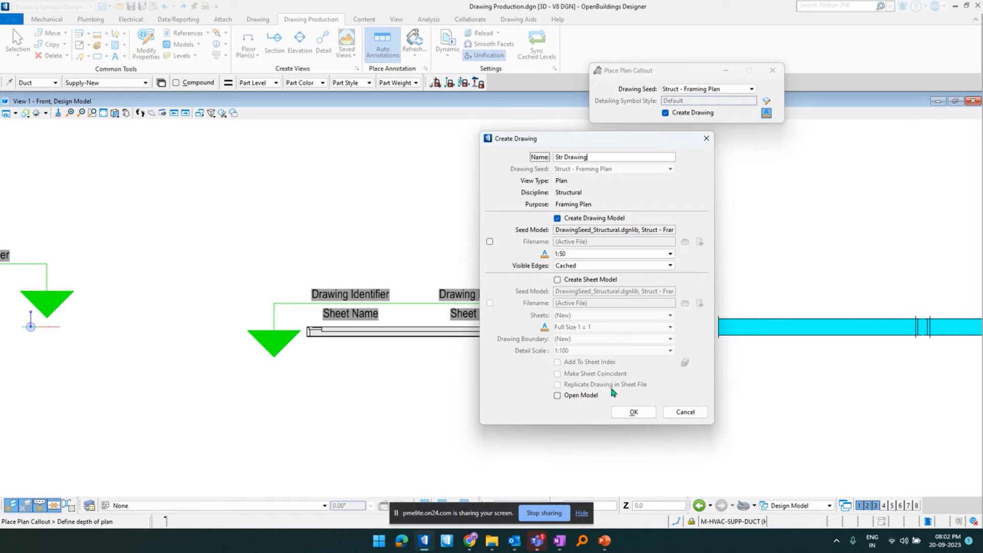
click(626, 413)
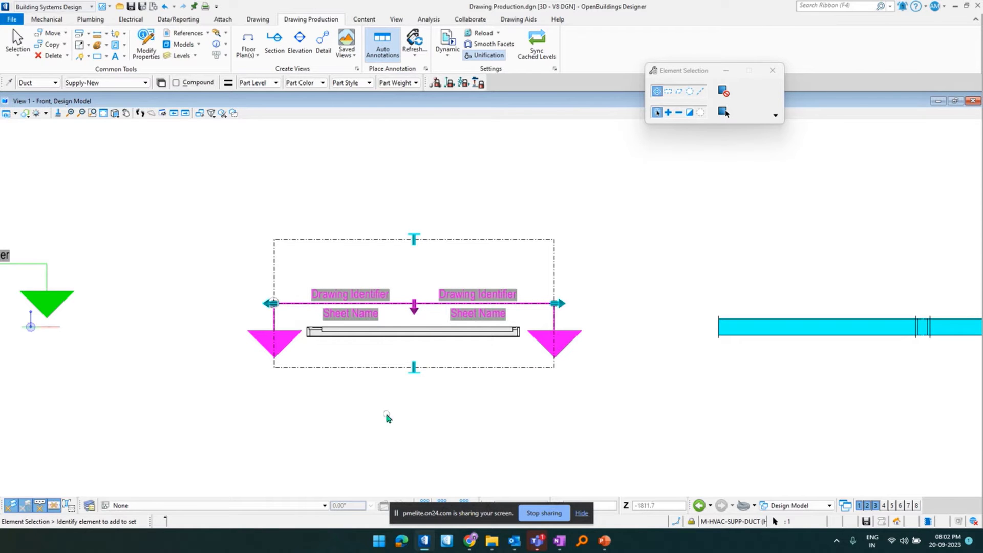
- Rotate to isometric, check the new callout, then switch to Str Drawing Views and pan to the beams
key(F7)
click(440, 419)
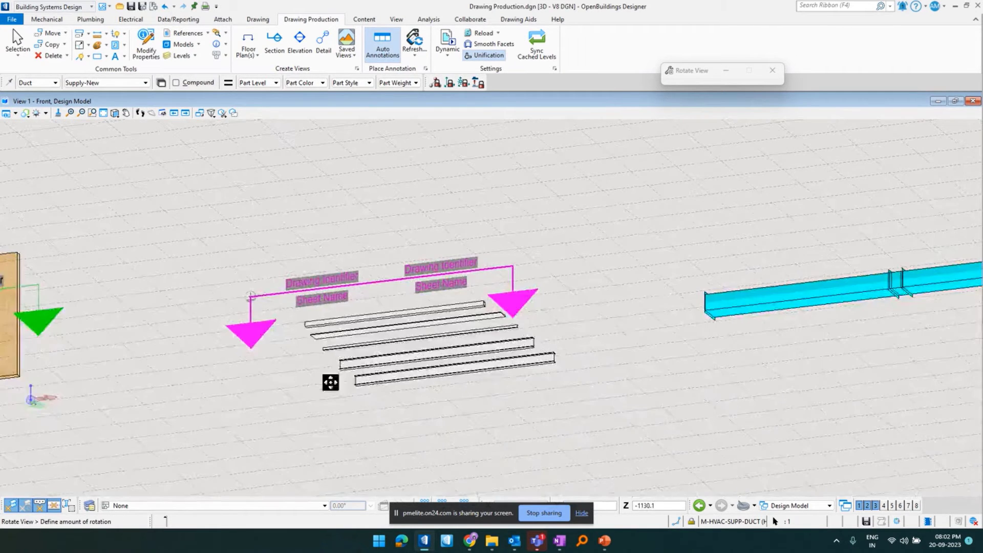
click(329, 382)
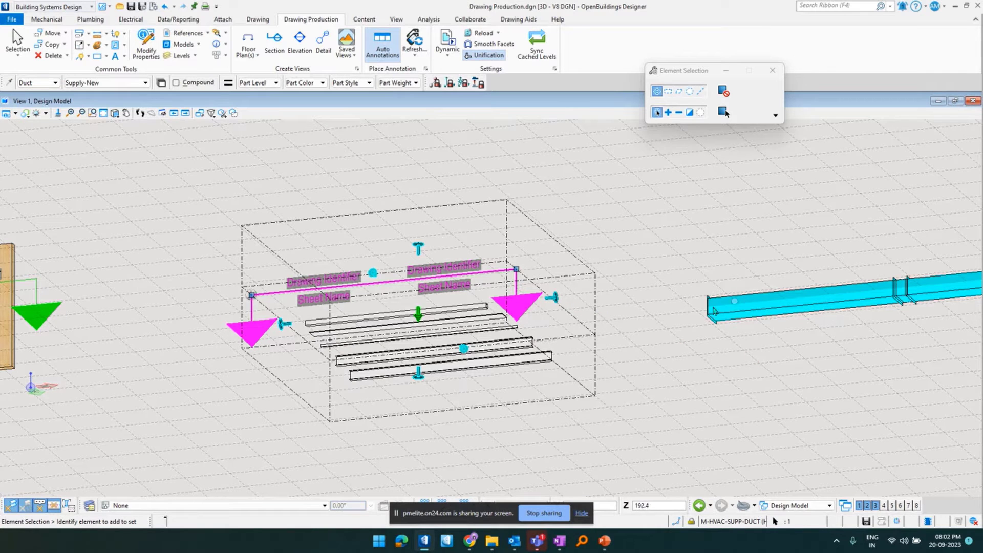
click(660, 374)
click(790, 506)
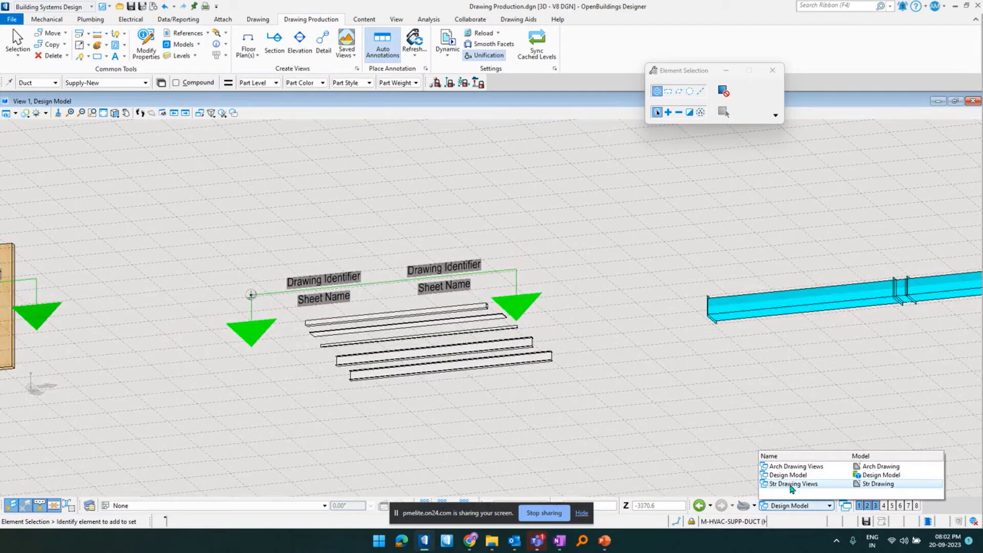
click(791, 484)
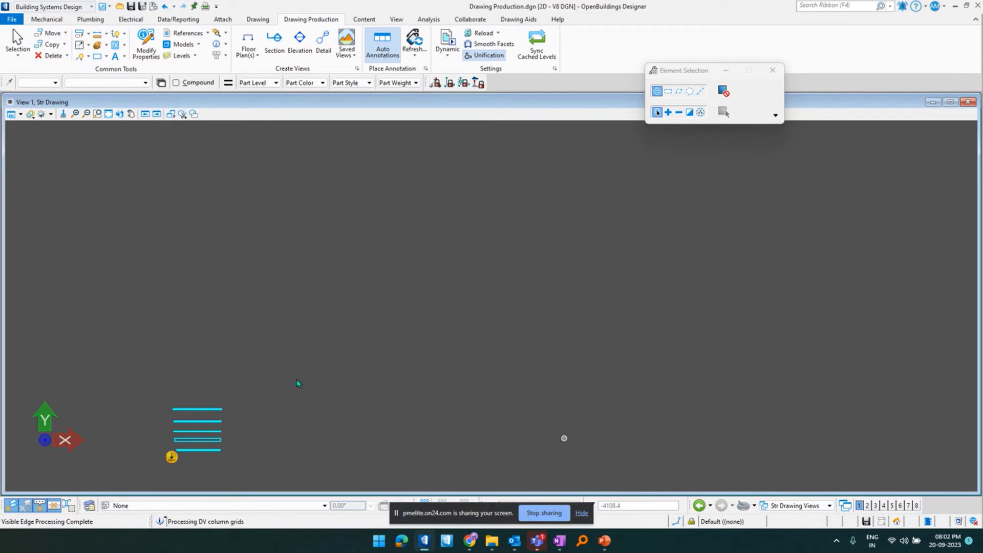
middle_drag(227, 452, 452, 369)
scroll(392, 360, up, 4)
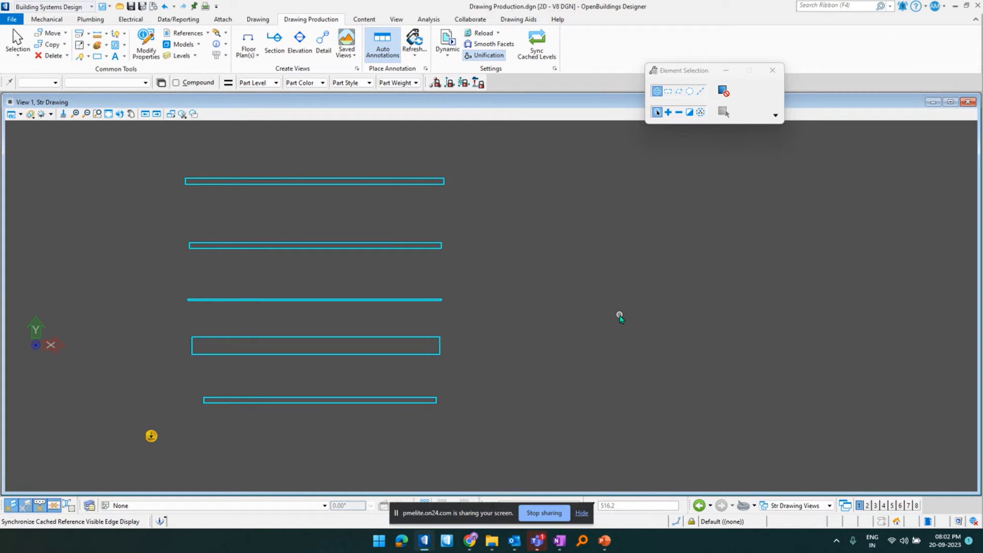
- Show the Building > Structural drawing rules in Reference Presentation, widening the panel for readability
click(555, 69)
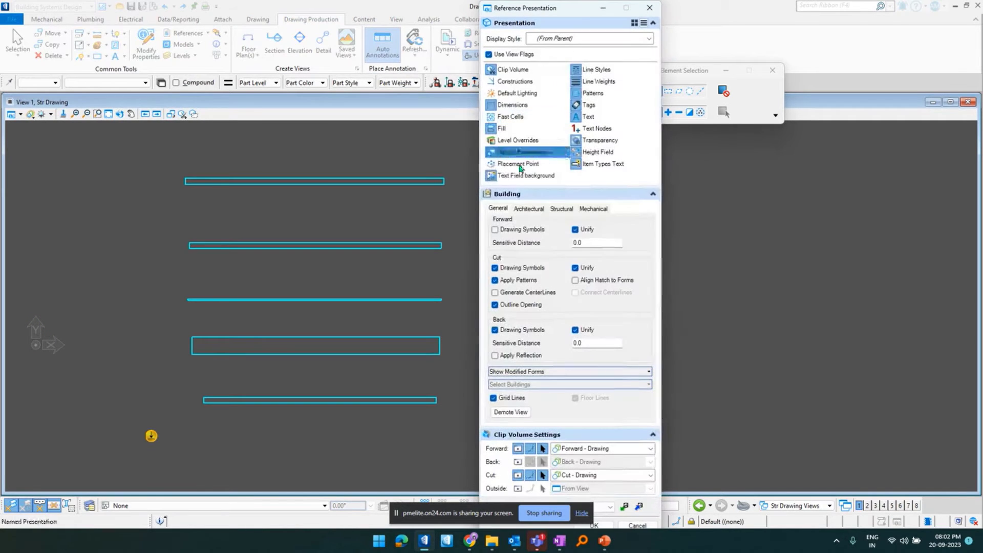
click(561, 209)
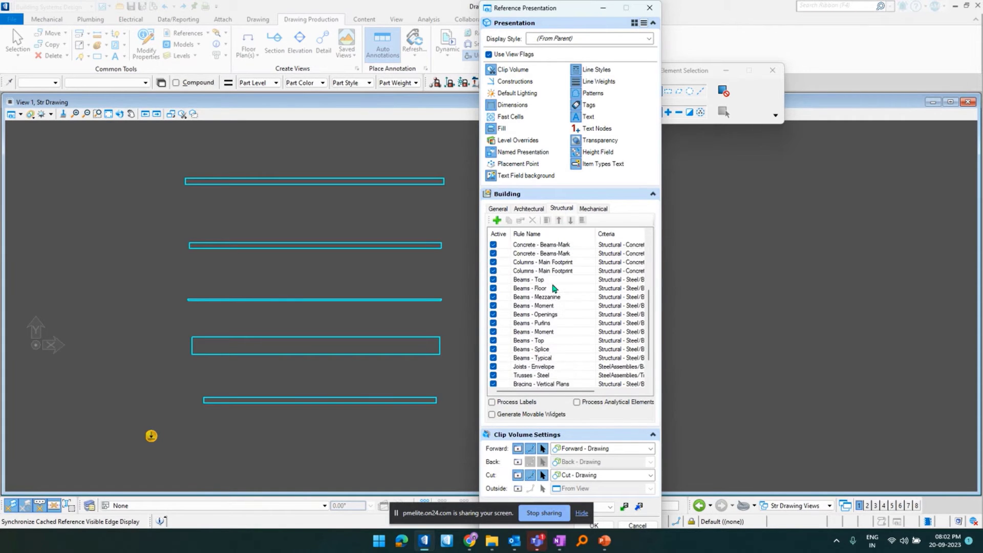
drag(662, 233, 779, 232)
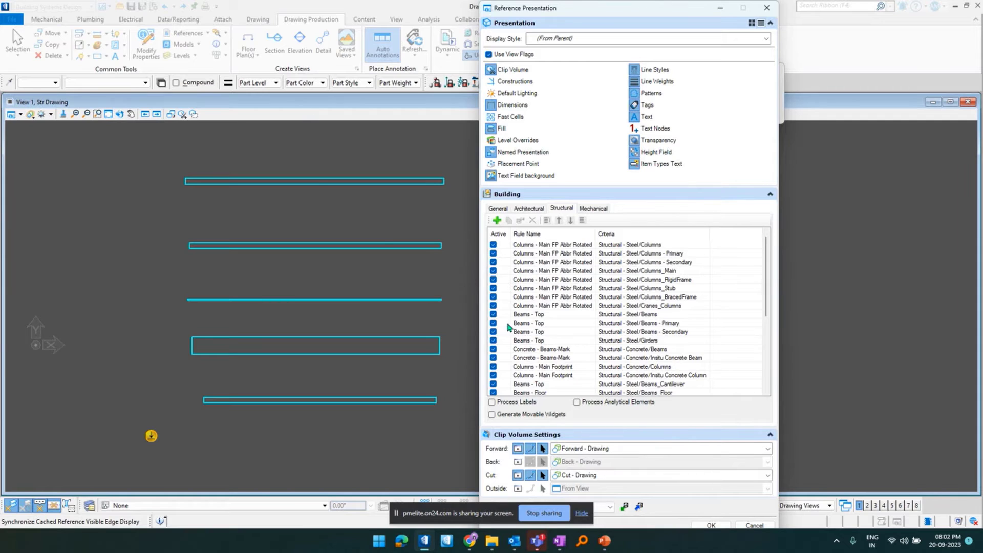
- Delete all structural rules from the first down to Struts - Top, then list rules to attach
click(532, 245)
scroll(532, 249, down, 5)
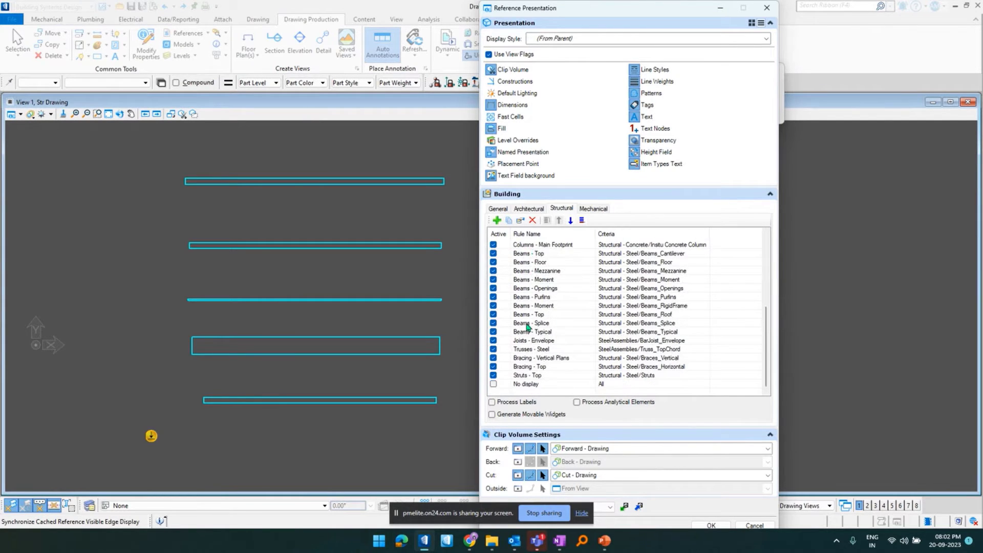
scroll(528, 327, up, 4)
scroll(527, 328, down, 3)
scroll(528, 329, up, 4)
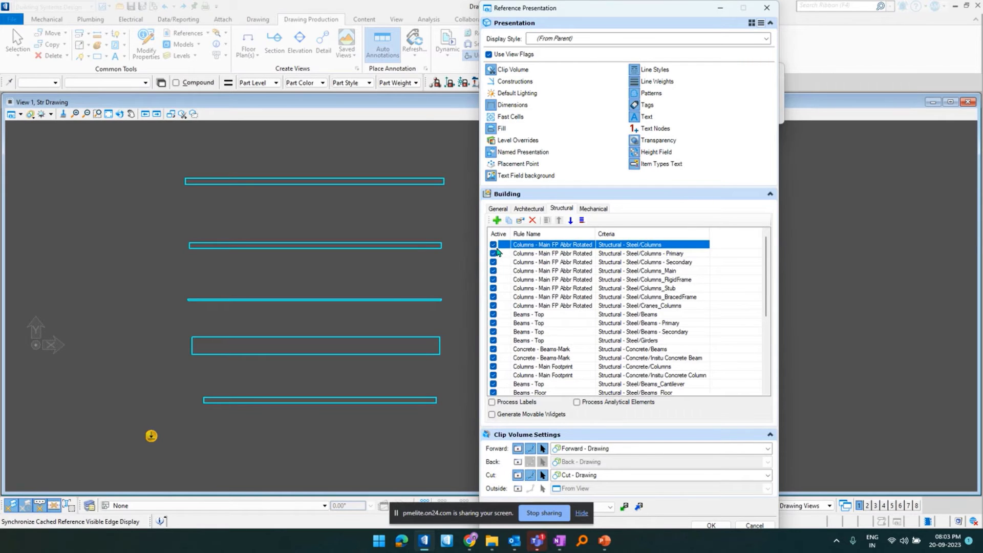
scroll(510, 260, down, 5)
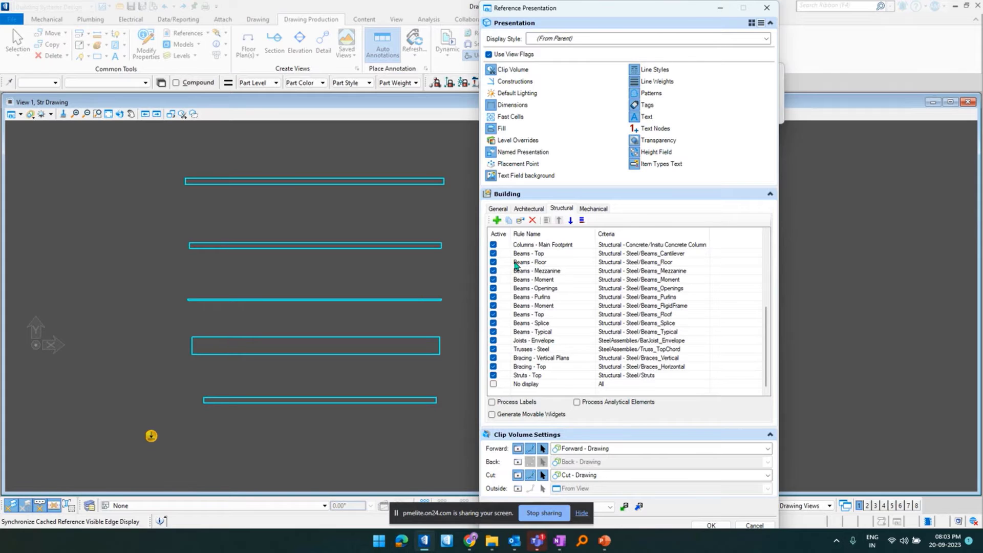
scroll(539, 312, up, 4)
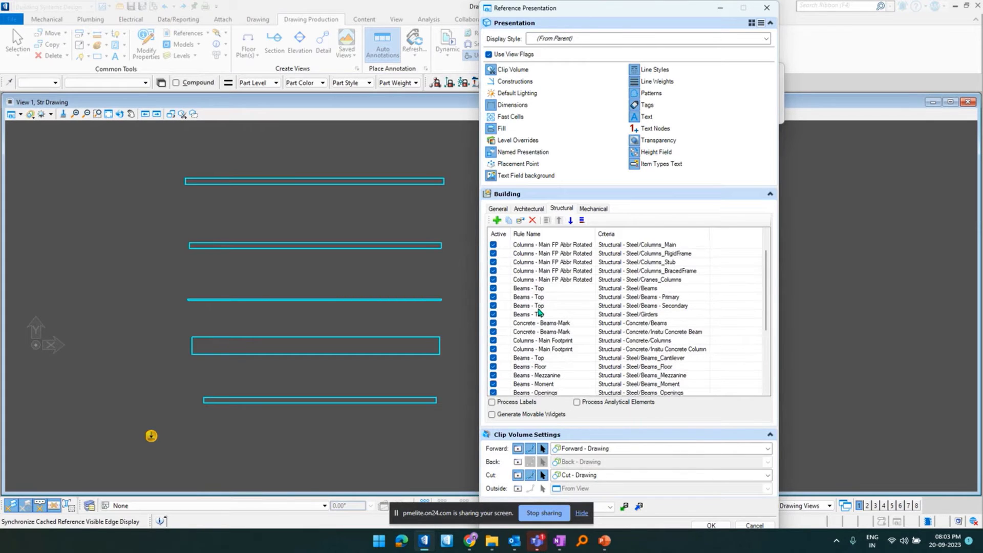
scroll(539, 313, down, 4)
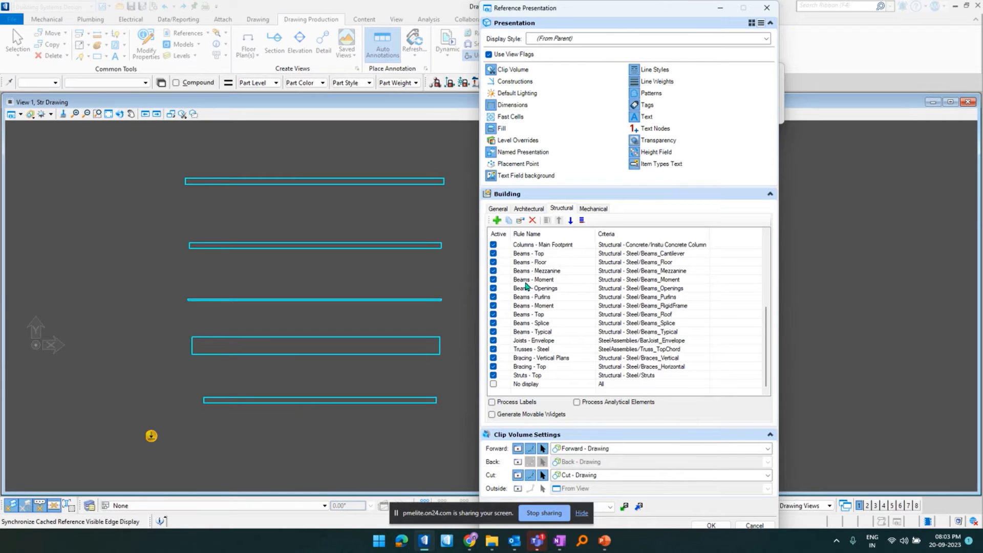
shift+click(525, 379)
scroll(542, 364, up, 4)
click(532, 221)
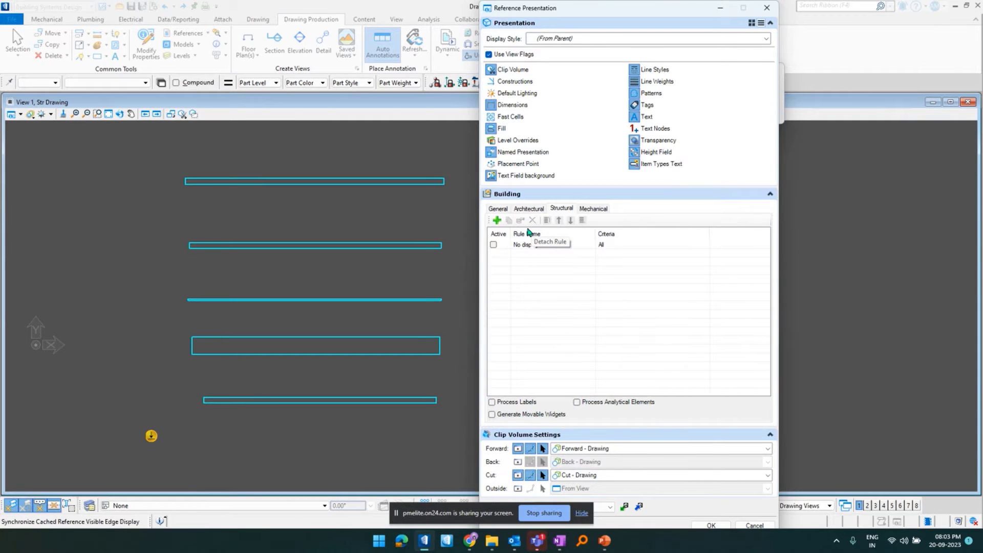
click(498, 221)
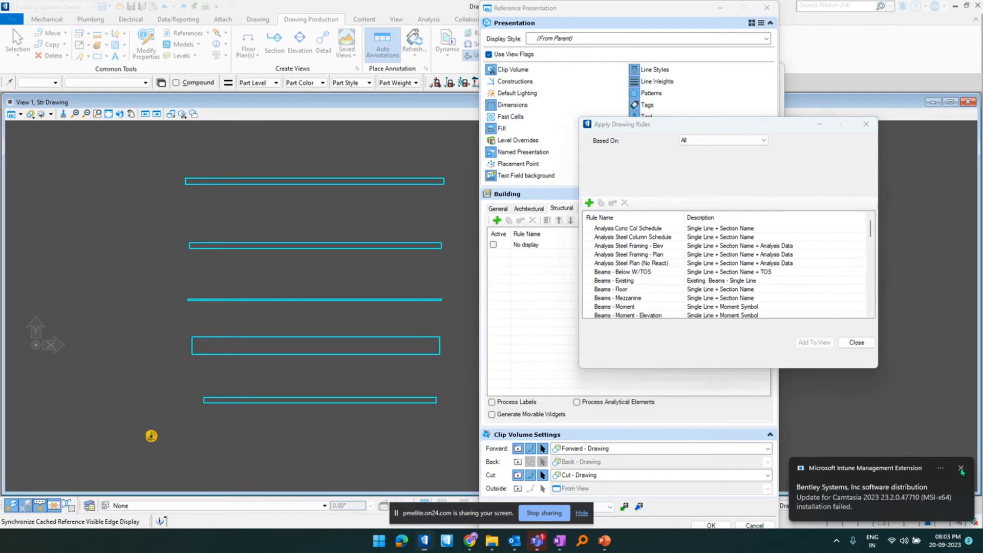
- Scroll through the Apply Drawing Rules list to review the available rules
scroll(649, 296, down, 8)
scroll(649, 293, down, 3)
scroll(649, 293, up, 12)
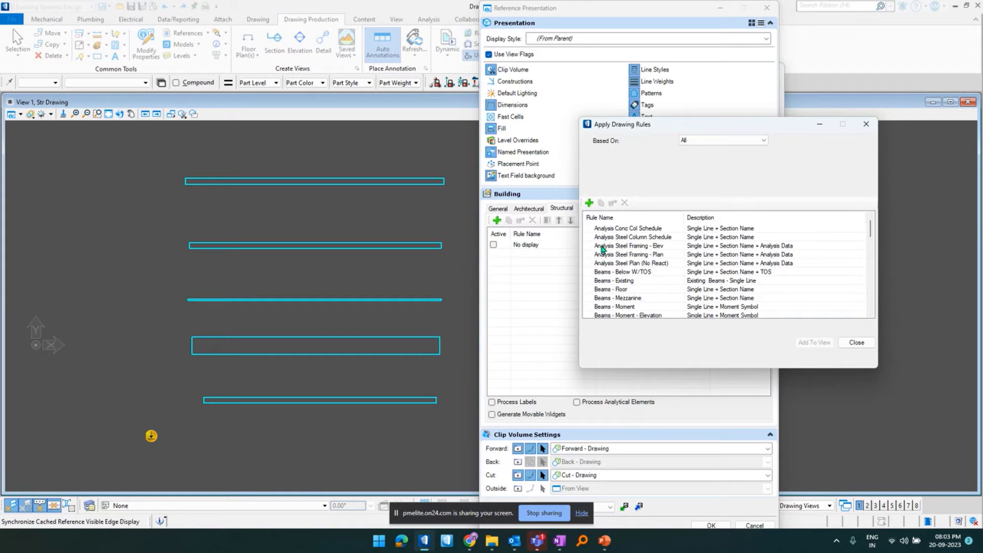
- Create a new drawing rule and move its settings window aside
click(589, 203)
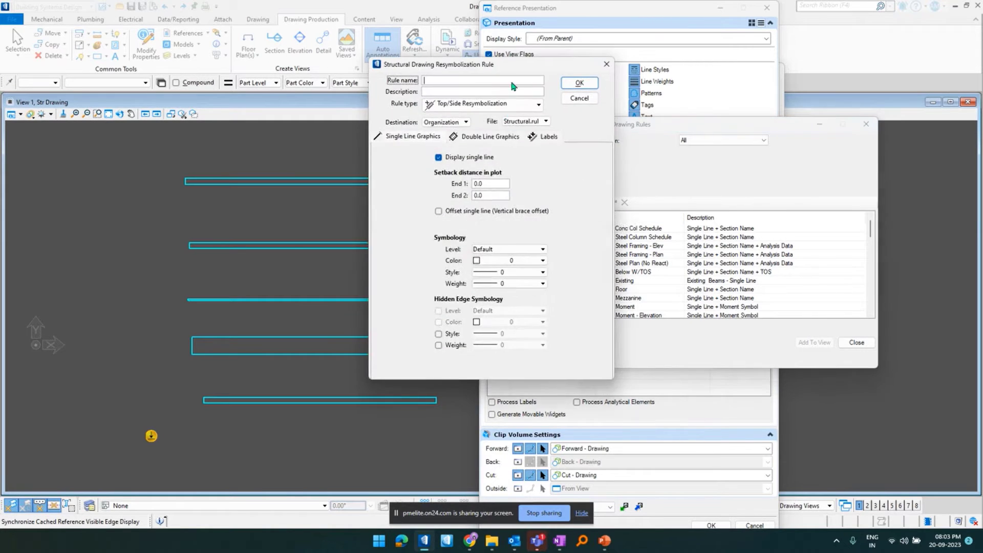
mouse_move(528, 65)
mouse_down()
mouse_move(560, 97)
mouse_move(673, 119)
mouse_up()
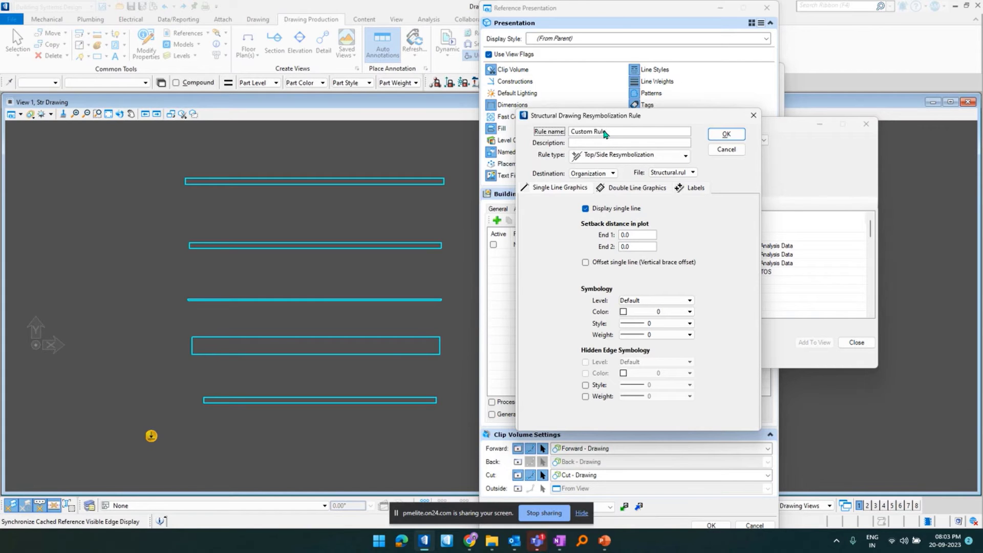
drag(607, 117, 595, 107)
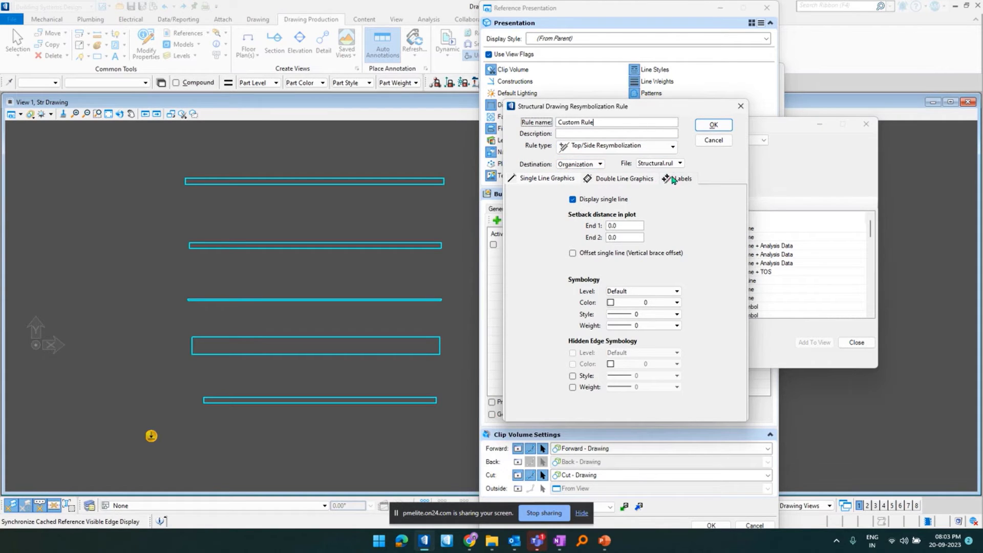
- Review the rule destination choices, ending with the rule saved to Organization
click(597, 165)
click(593, 165)
click(594, 165)
click(595, 166)
click(595, 165)
click(594, 165)
click(665, 164)
click(600, 164)
click(578, 176)
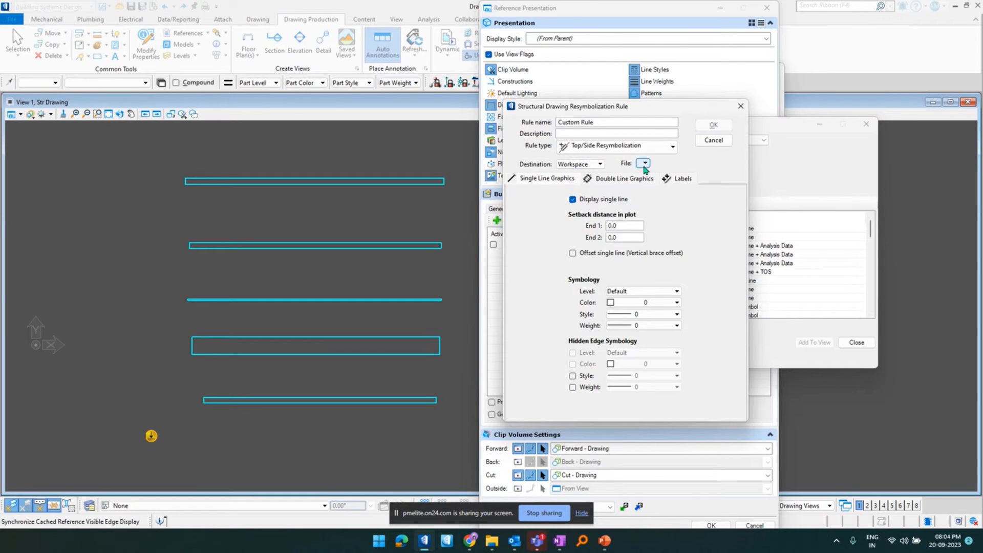
click(581, 165)
click(582, 155)
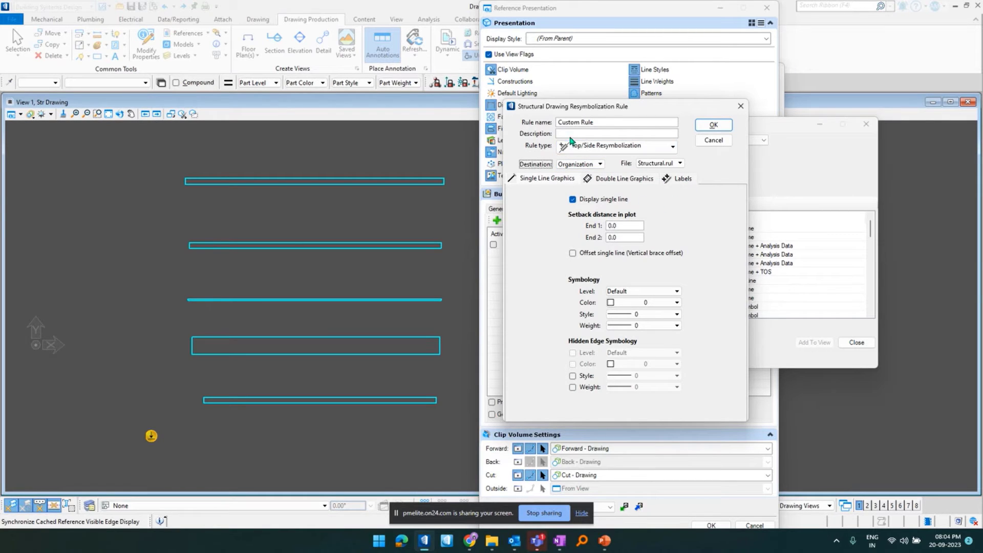
drag(590, 109, 594, 95)
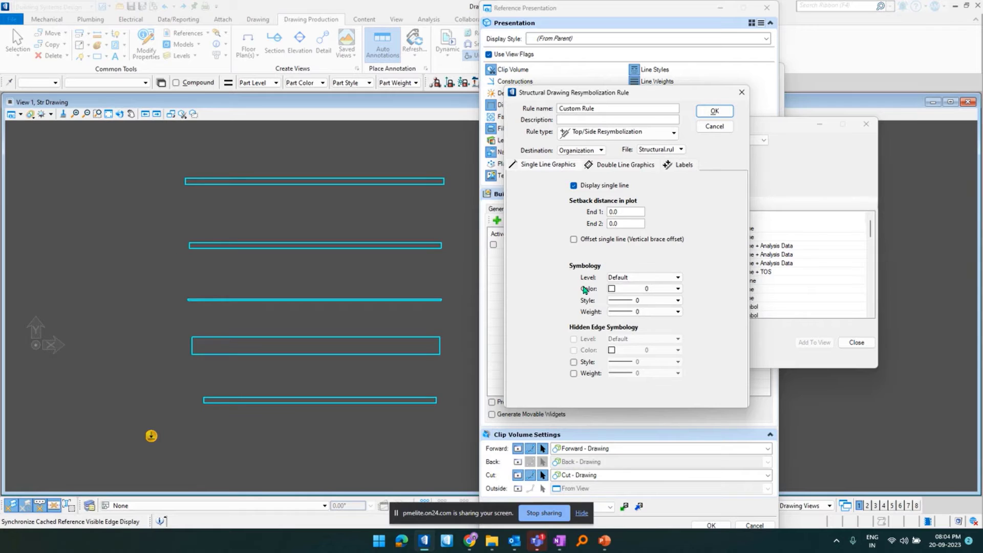
- Set the Custom Rule's single-line symbology colour to 5 (magenta)
click(646, 290)
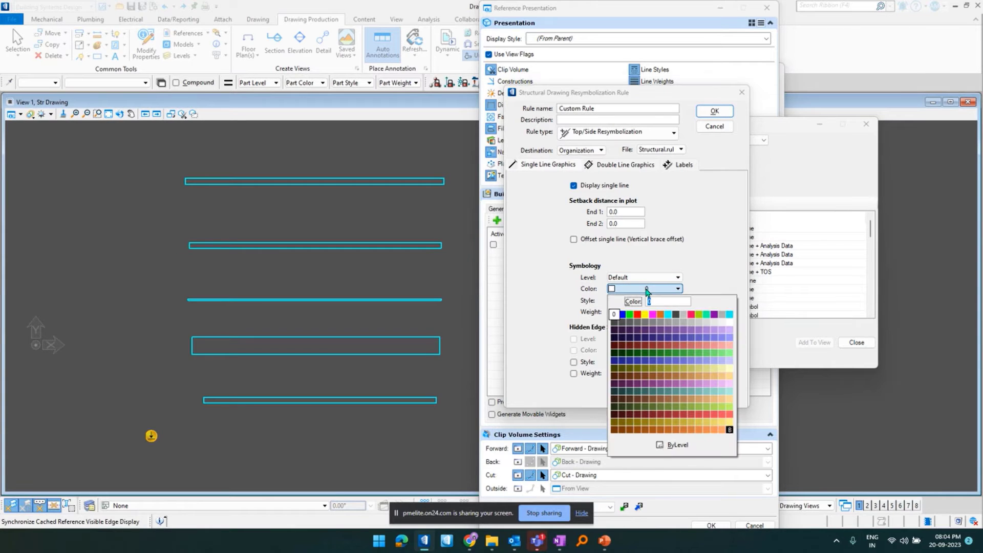
click(652, 315)
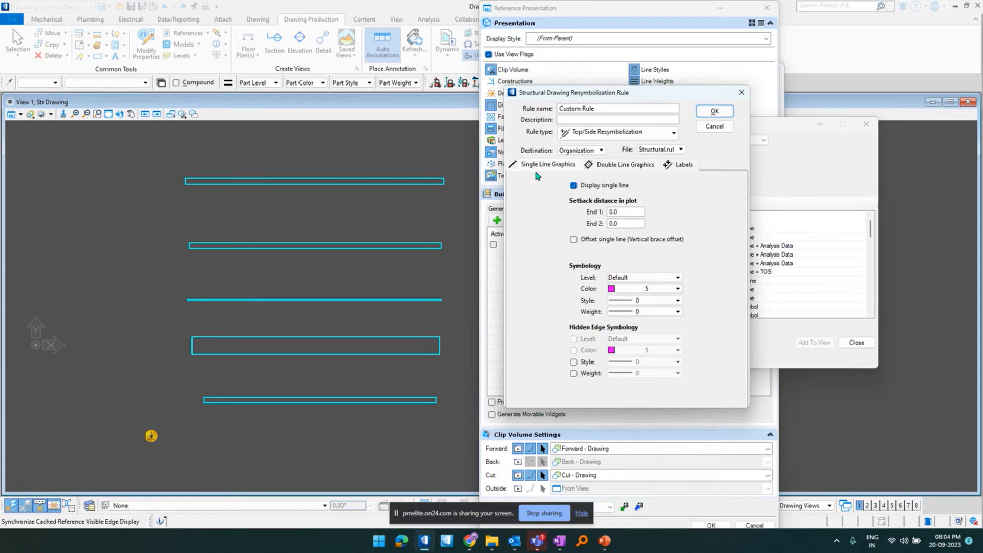
click(615, 168)
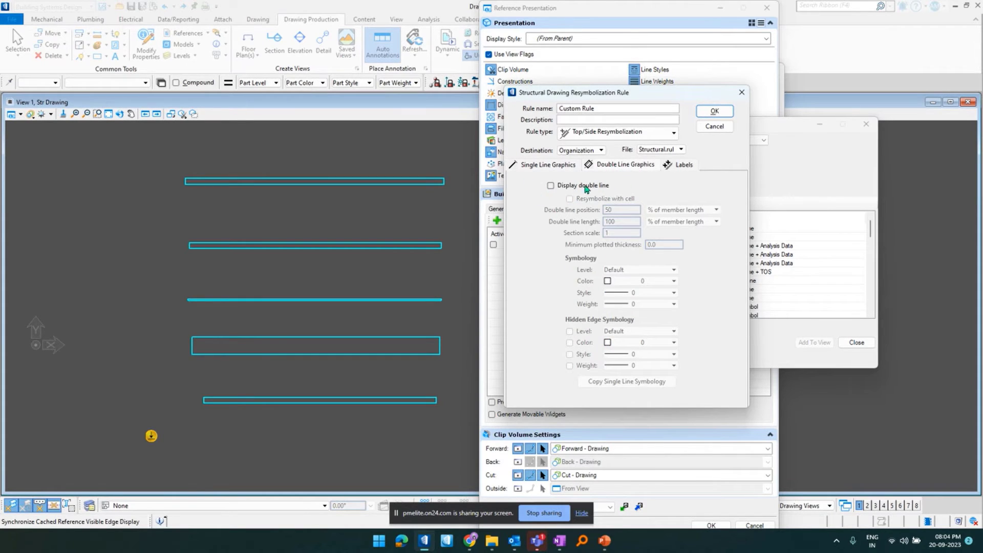
- Display double lines at 20% of member length in yellow, colour 4
click(551, 186)
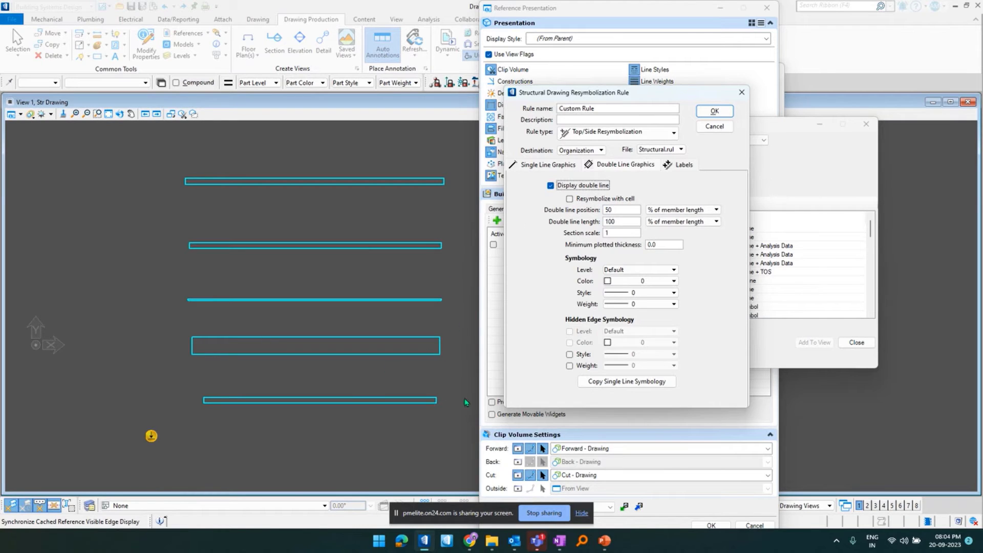
drag(621, 222, 600, 225)
text(20)
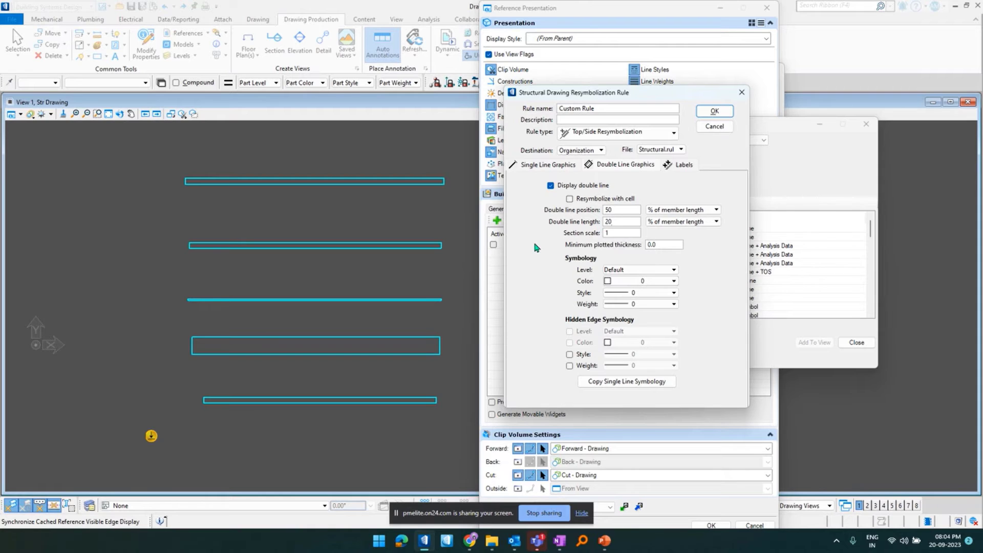
click(637, 284)
click(644, 310)
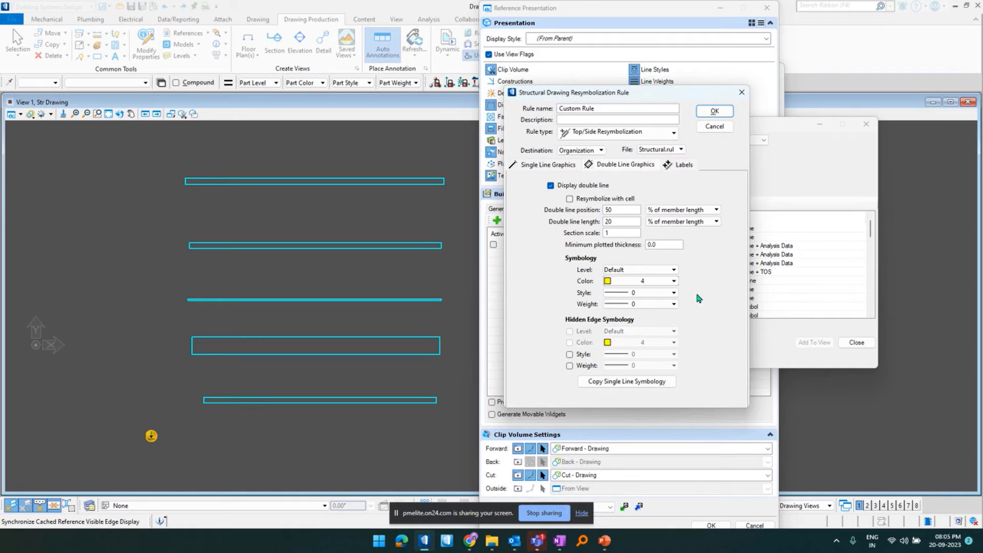
- Label members by Section name at label position 20 with offset 1
click(681, 166)
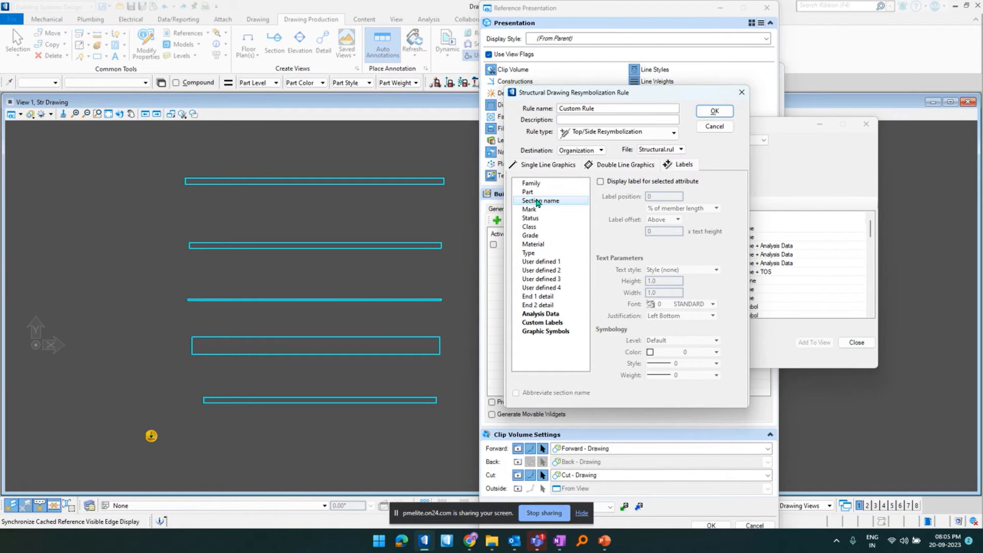
click(601, 182)
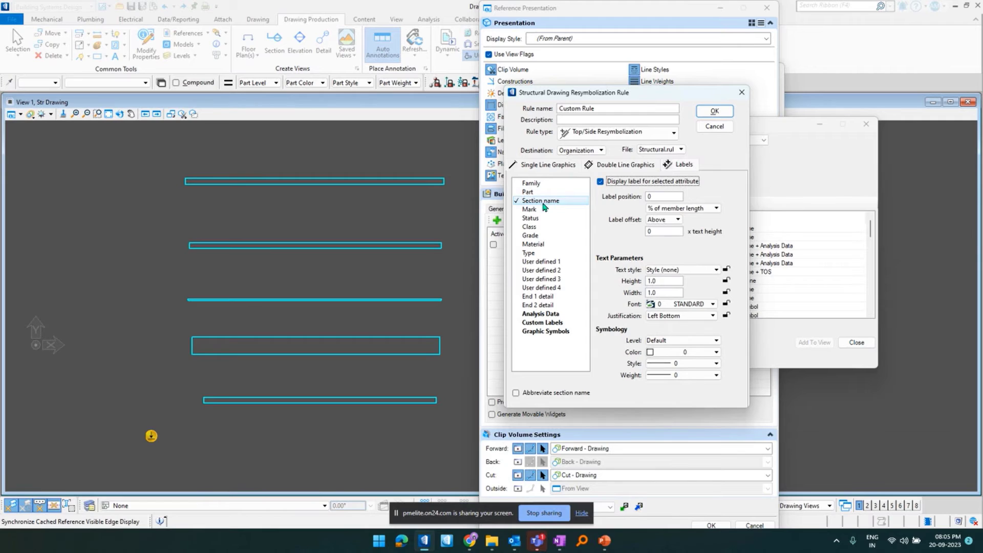
click(651, 232)
double_click(648, 197)
text(5)
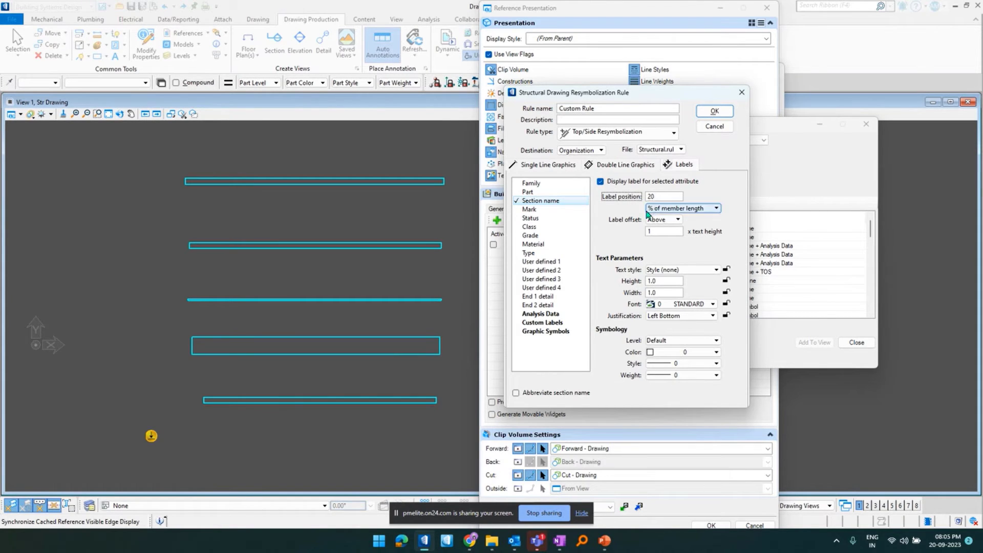
click(554, 324)
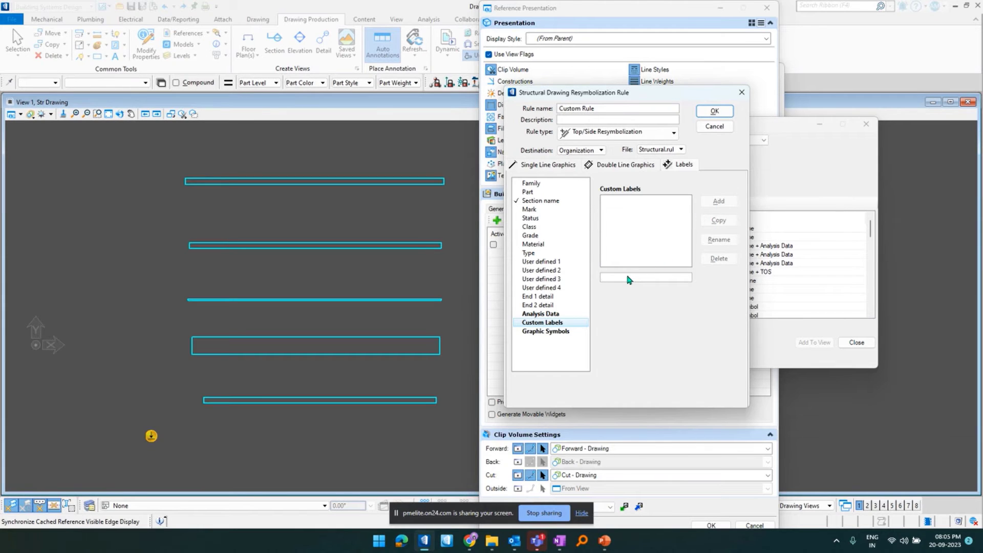
- Add a custom label 'Str' with label offset 1 and position 50
text(Str)
click(720, 202)
click(563, 332)
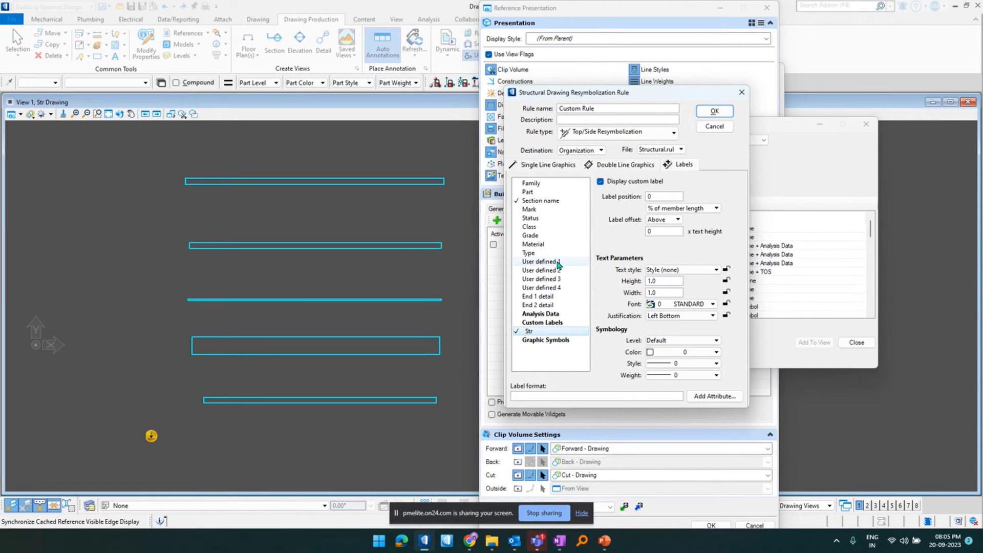
double_click(648, 234)
text(1)
double_click(648, 196)
text(5)
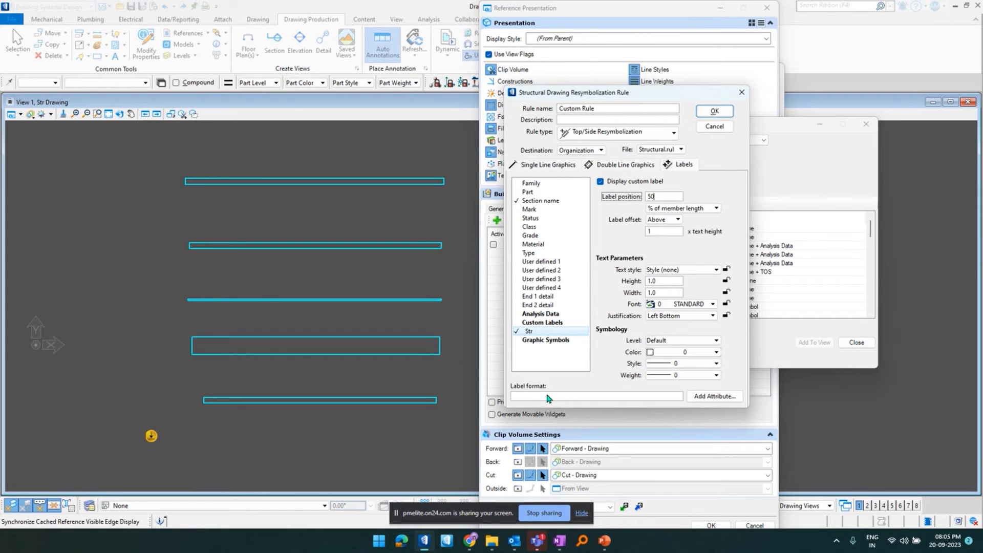
- Clear the Str label format text and confirm the rule settings with OK
click(596, 398)
drag(552, 402, 511, 403)
key(Delete)
click(714, 113)
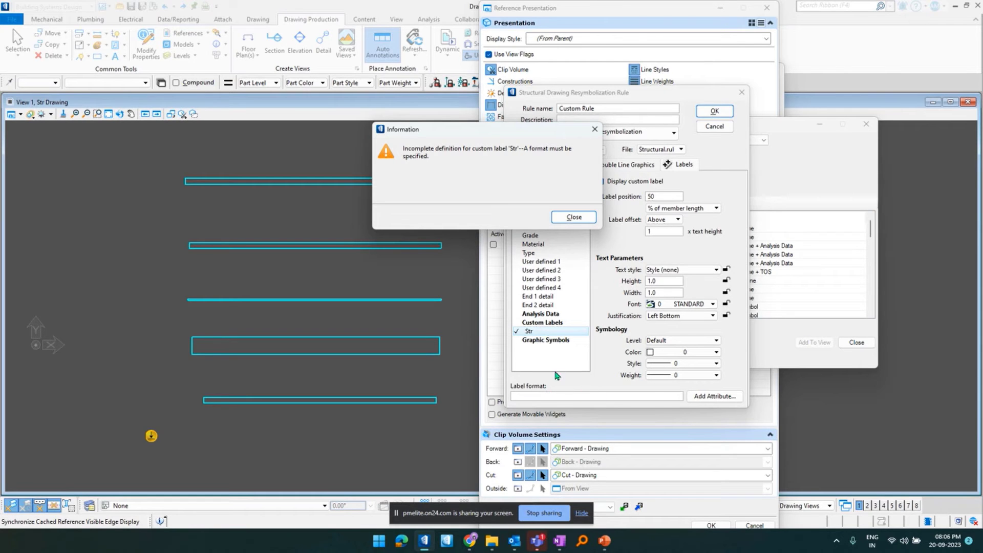
- Dismiss the missing-format warning, delete the Str custom label, and save Custom Rule
click(573, 220)
click(546, 325)
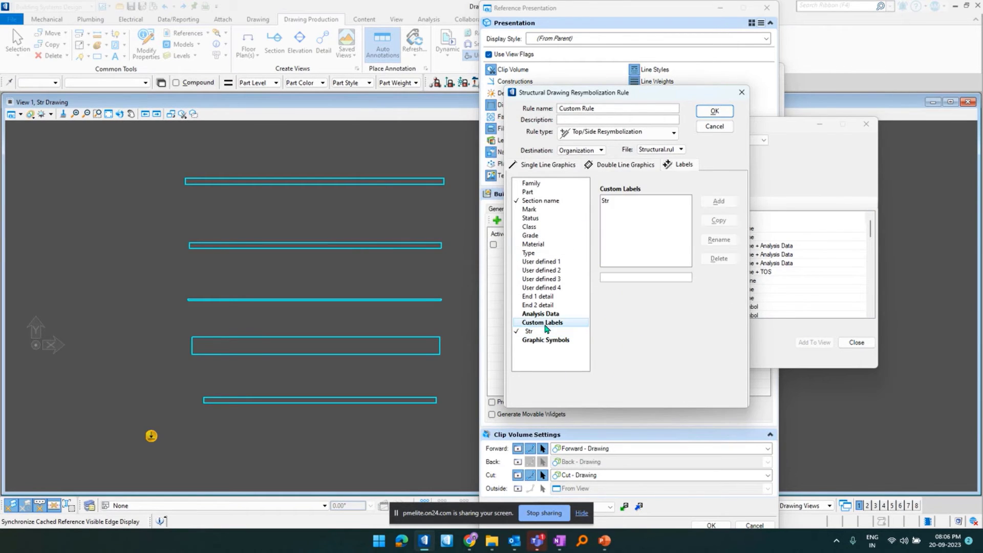
click(628, 199)
click(719, 259)
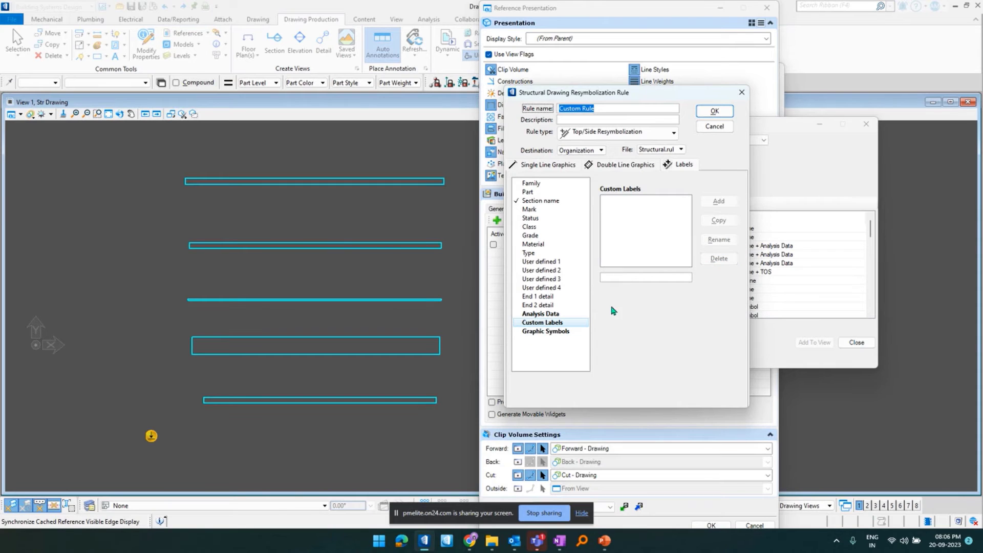
click(715, 111)
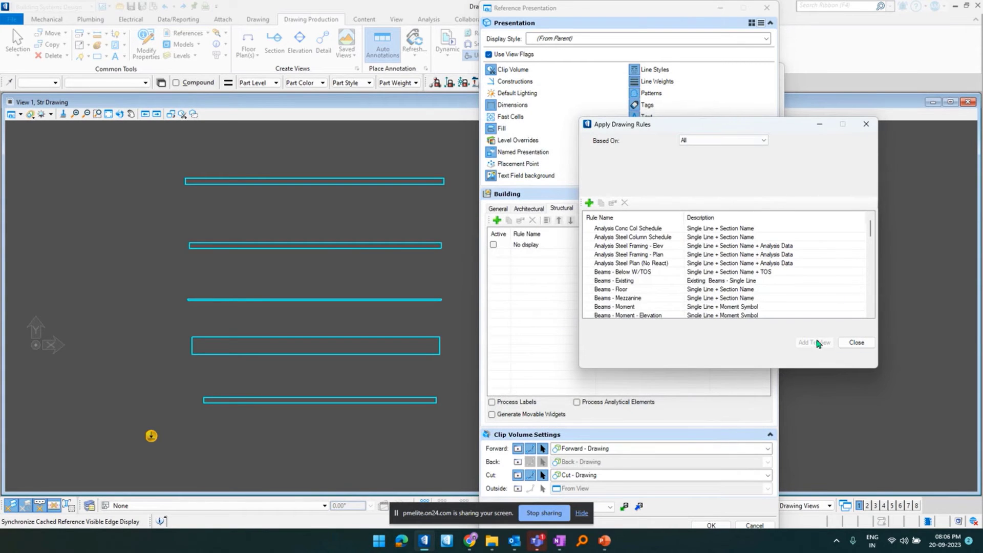
- Add Custom Rule to the structural view above No display and apply the settings
click(607, 282)
scroll(606, 288, down, 5)
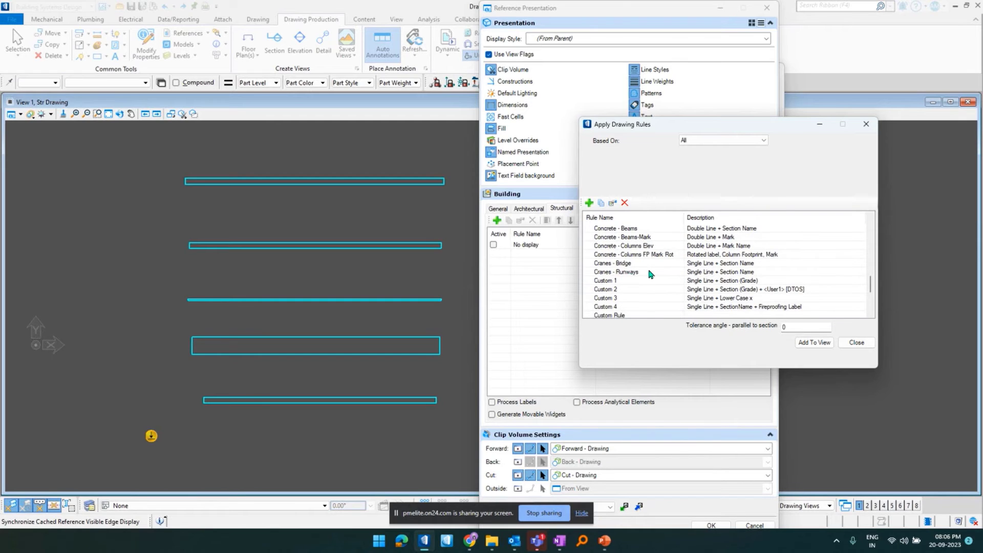
scroll(623, 277, down, 1)
click(622, 289)
click(814, 343)
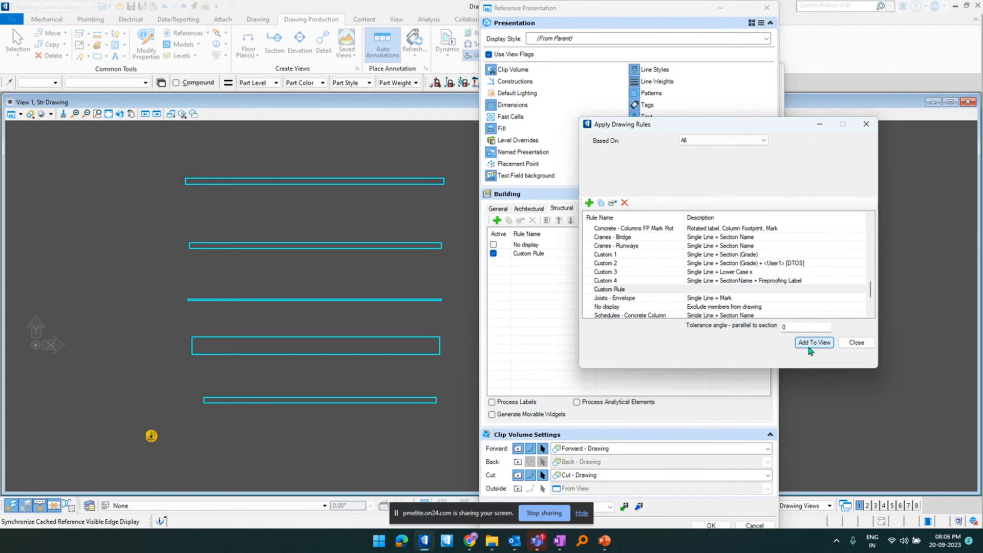
click(856, 342)
click(523, 255)
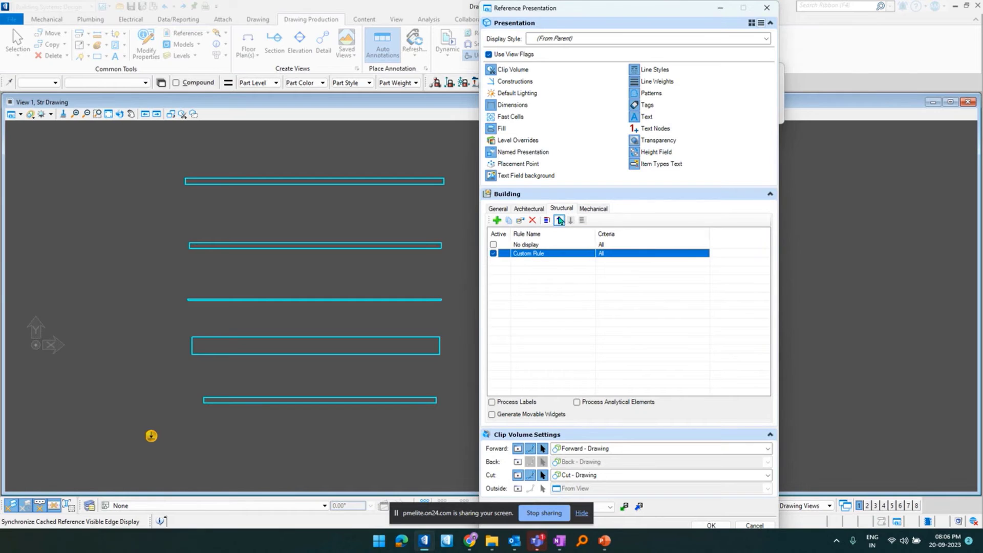
click(558, 220)
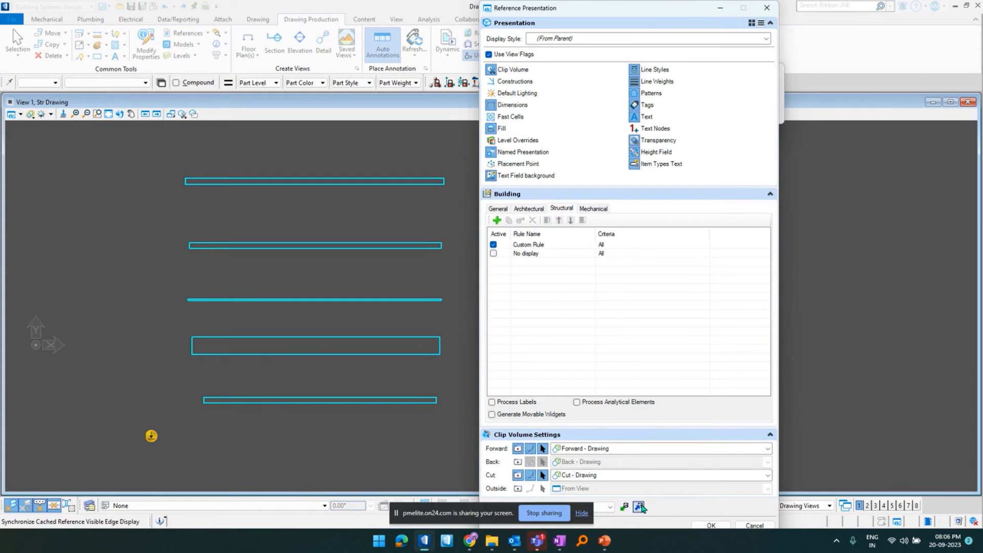
click(711, 525)
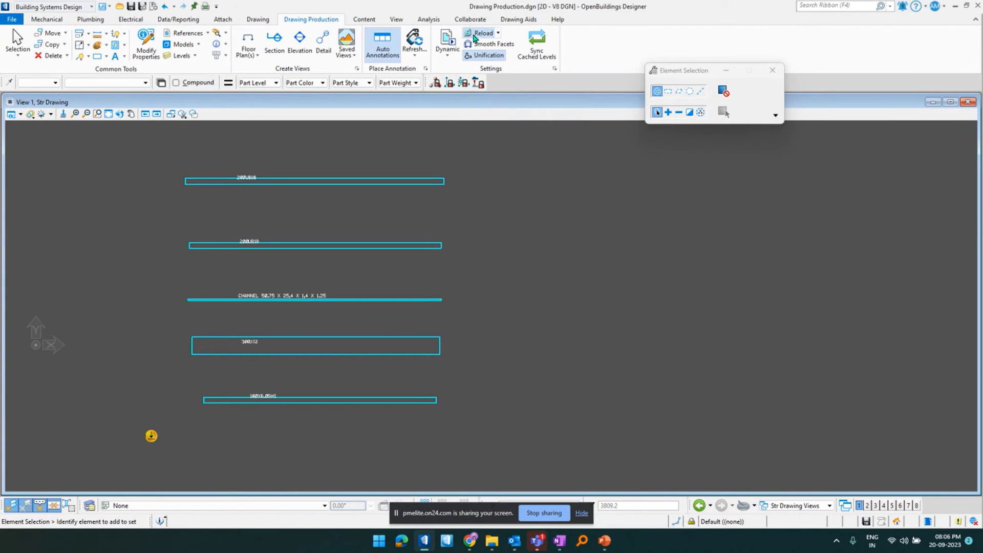
- Reload Str Drawing to show the new beam symbology and list the file's models
click(475, 34)
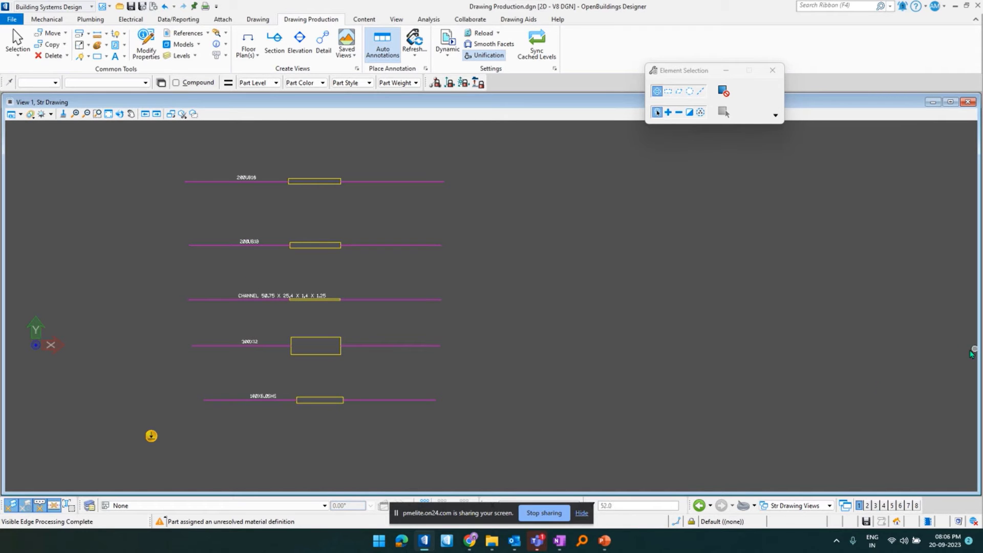
click(809, 506)
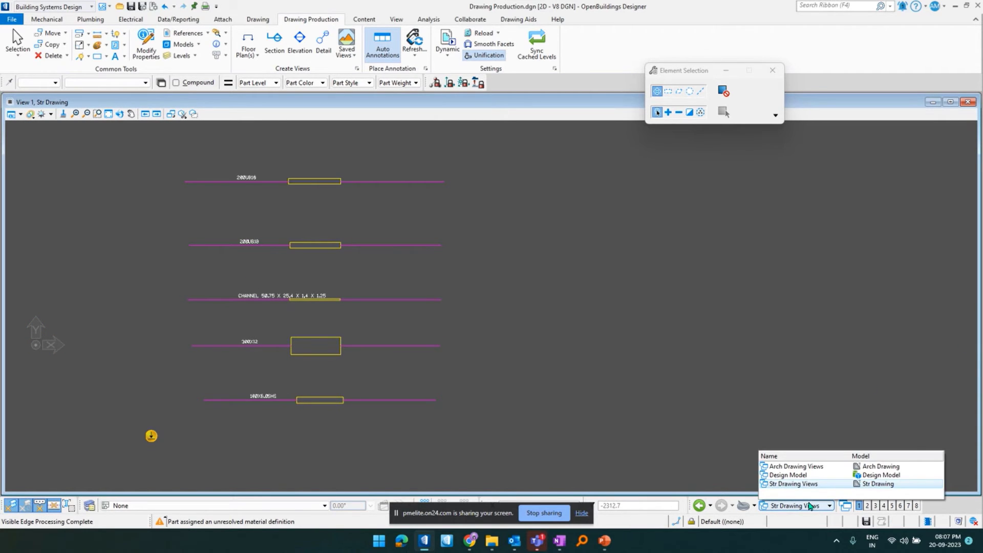
- Switch to the Design Model and open properties of the fourth beam
click(802, 477)
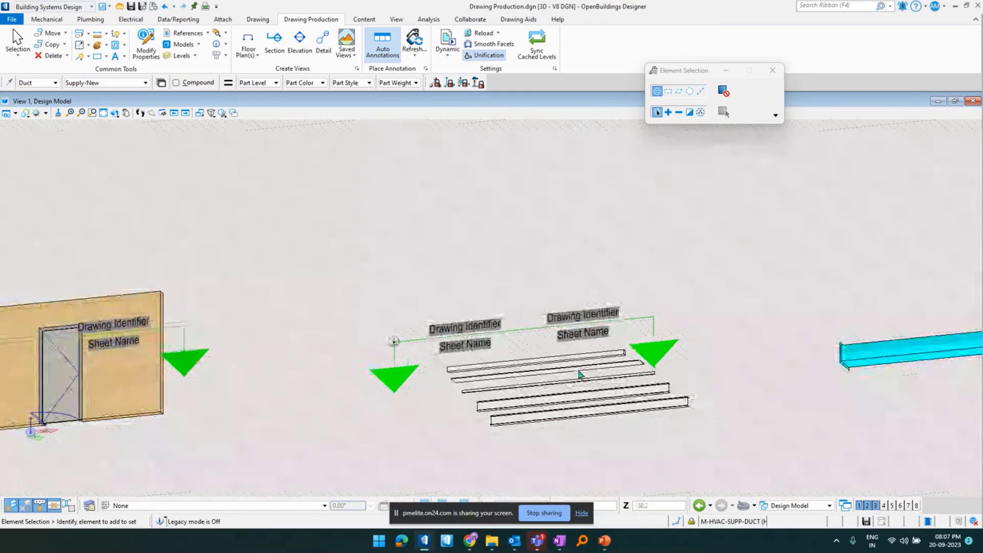
scroll(389, 290, up, 4)
scroll(390, 287, down, 2)
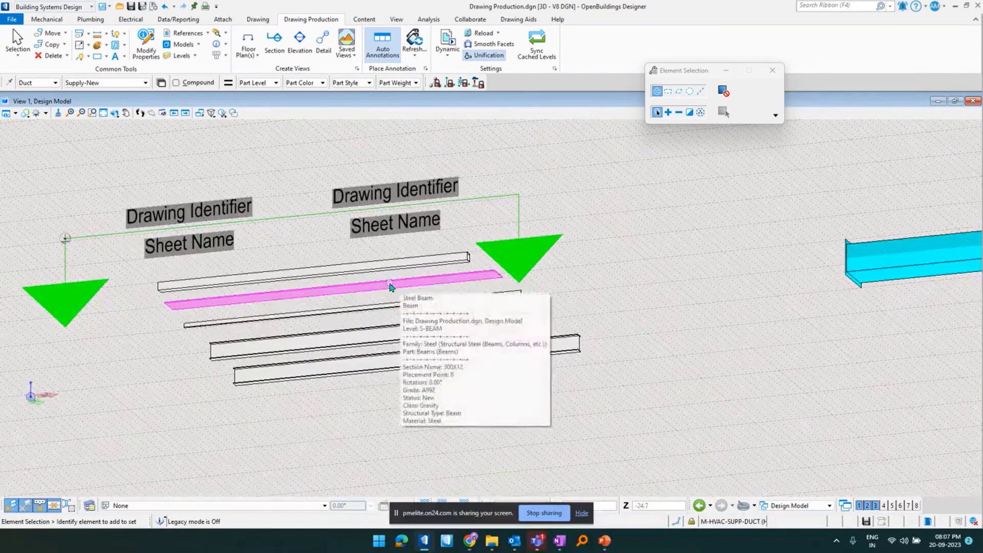
click(264, 333)
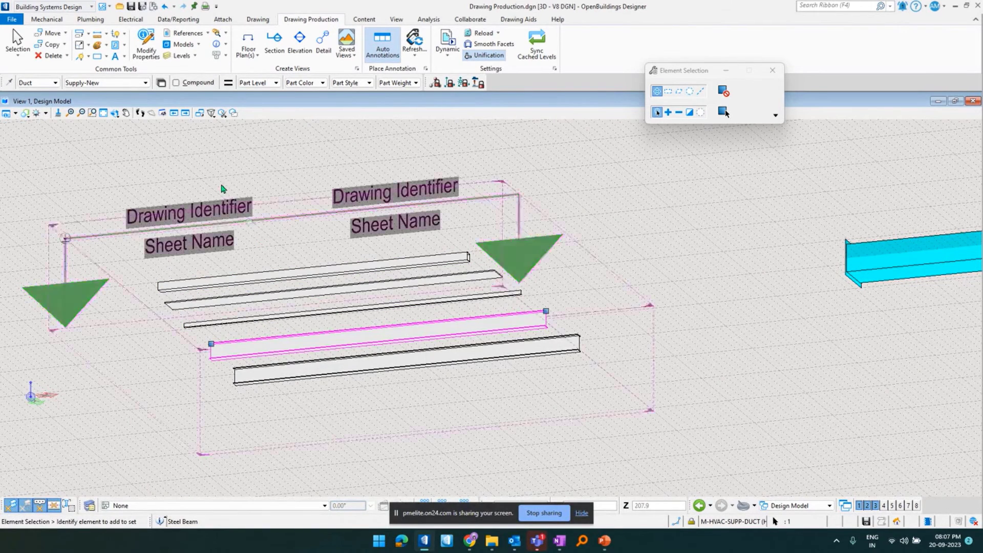
click(147, 50)
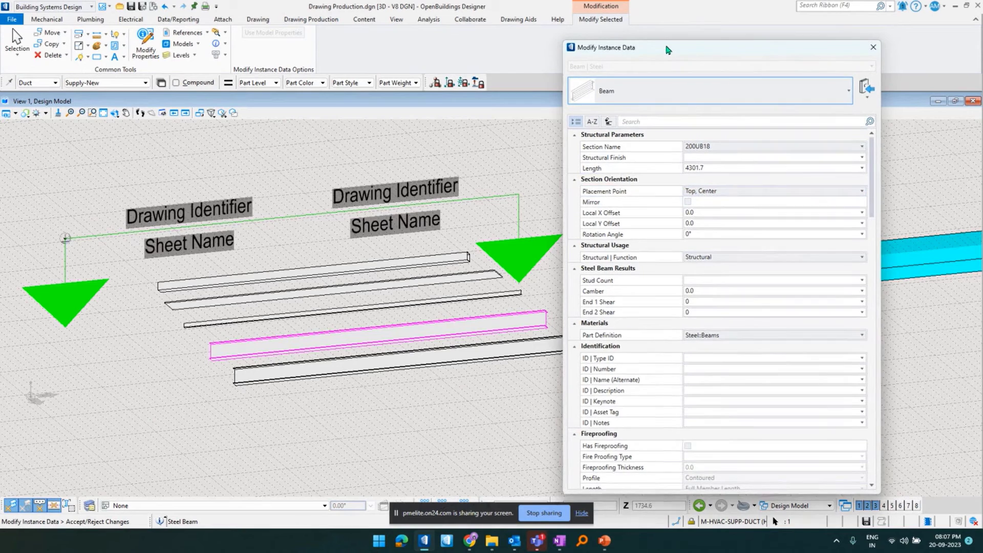
drag(666, 48, 662, 31)
scroll(670, 260, down, 1)
scroll(670, 259, down, 10)
scroll(669, 260, down, 5)
click(600, 358)
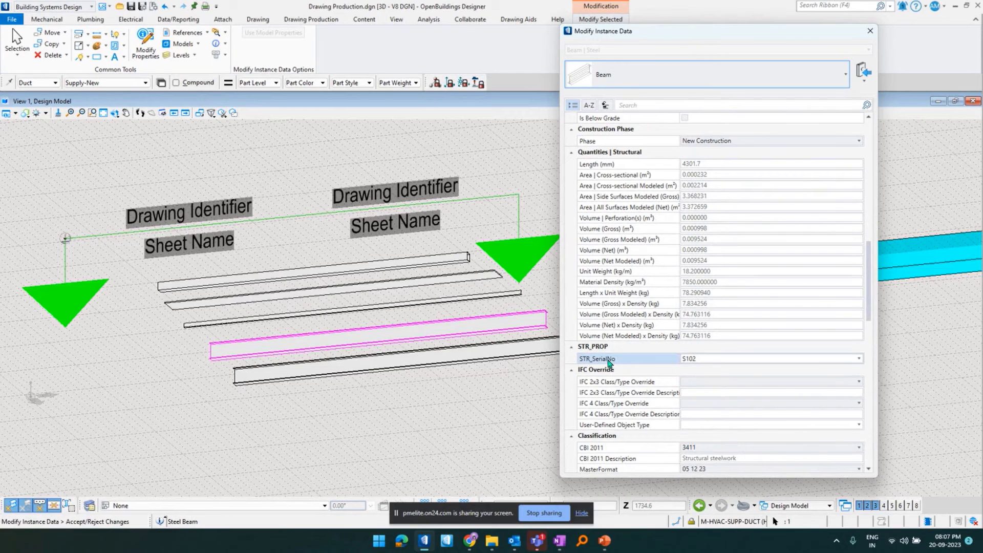
click(605, 106)
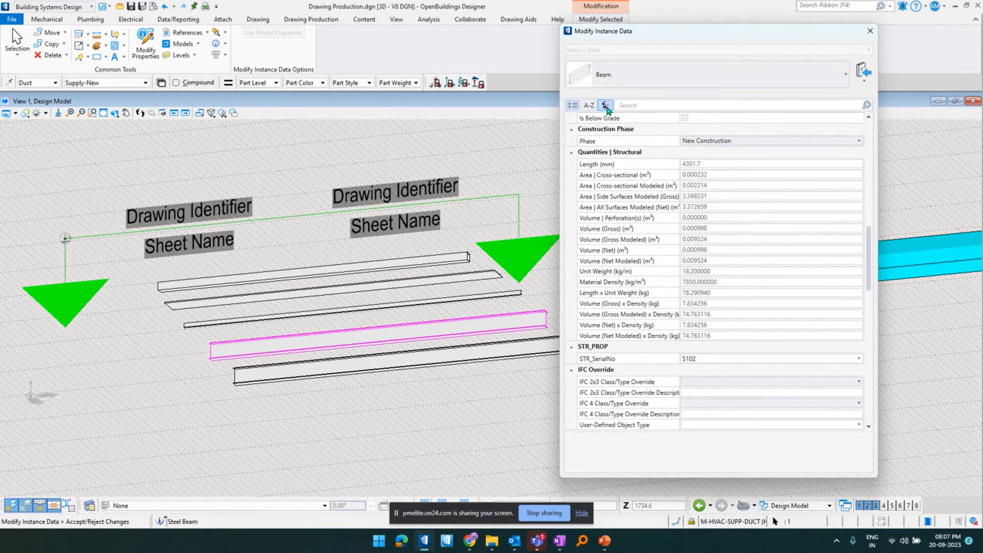
click(600, 359)
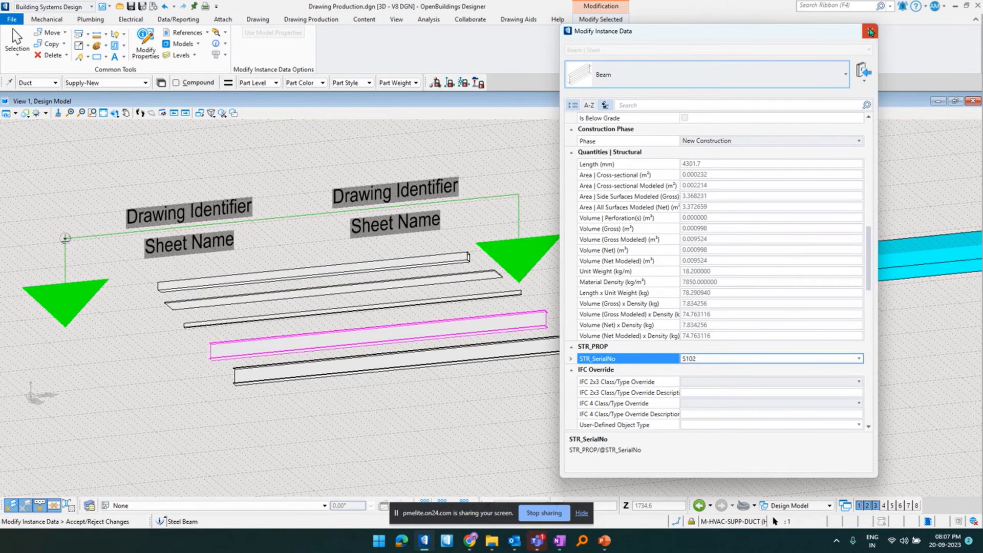
- Close Modify Instance Data, switch to Str Drawing Views, and open reference presentation settings
click(870, 32)
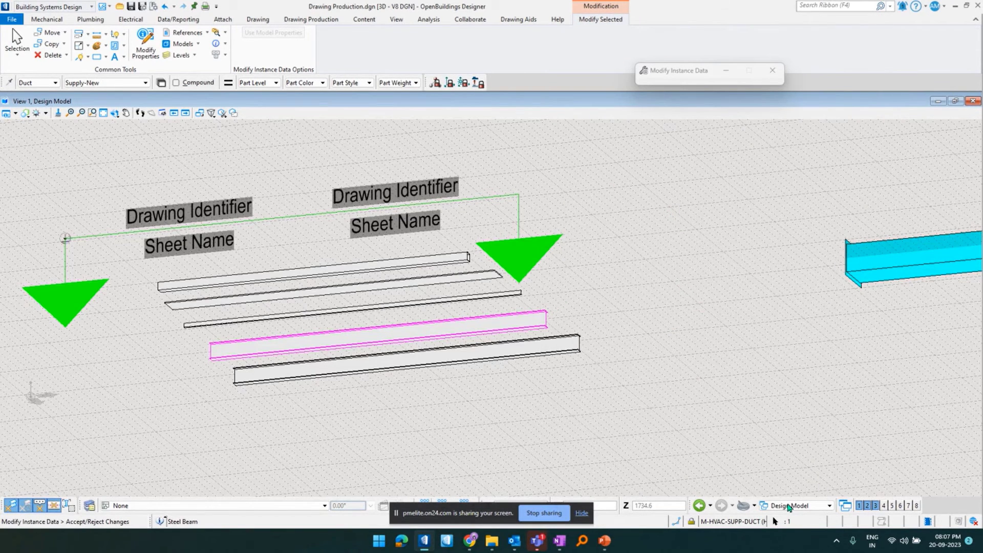
right_click(674, 338)
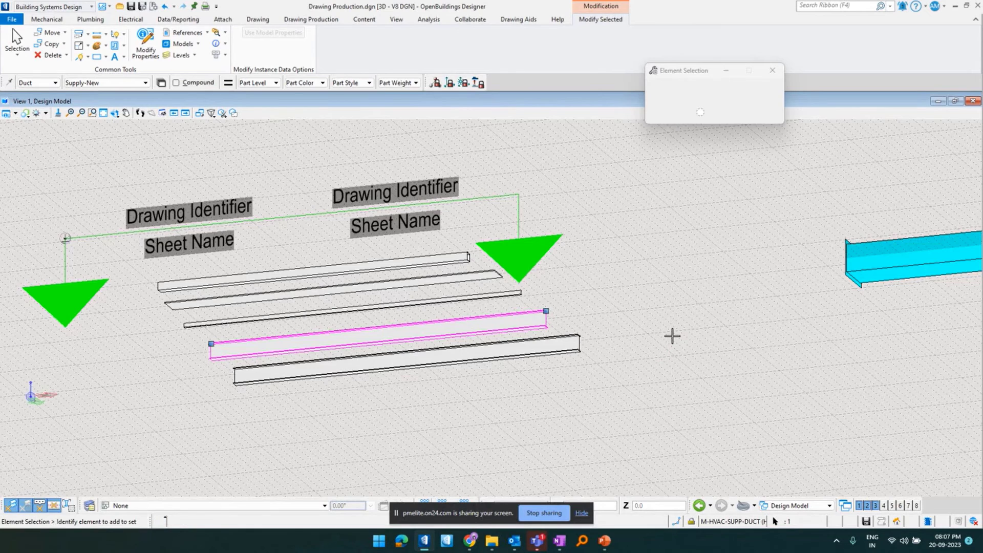
click(788, 505)
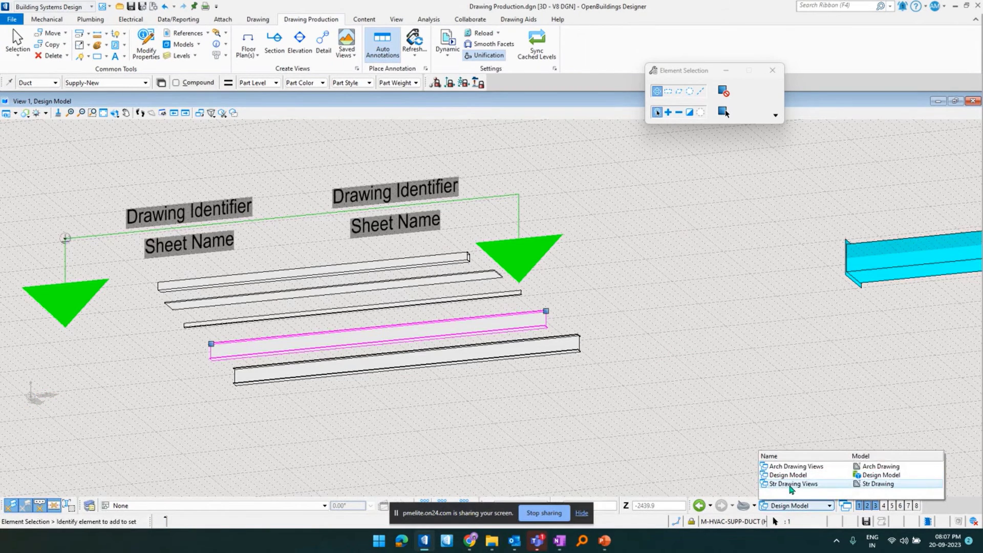
click(791, 489)
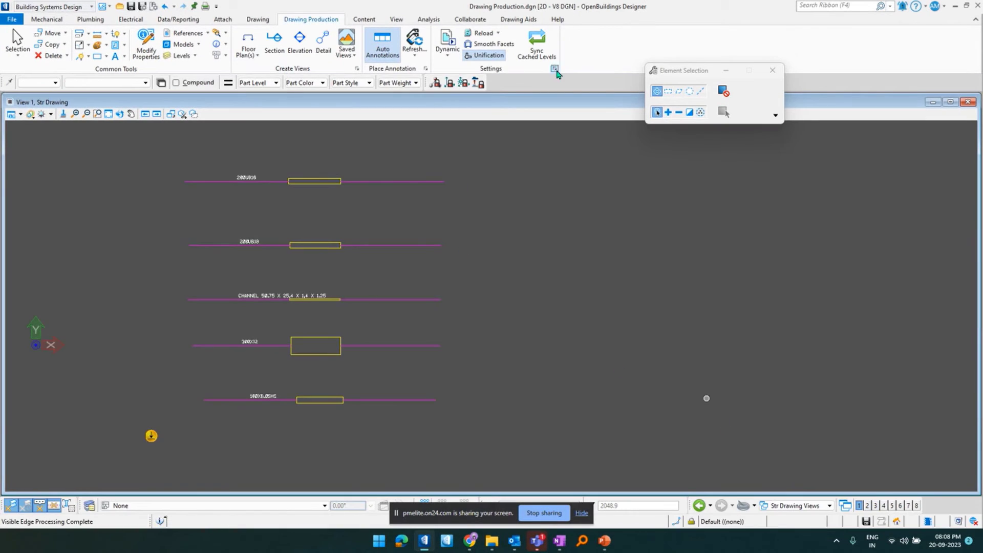
click(556, 70)
- Open the Structural Custom Rule's label settings to the Custom Labels pane
click(564, 211)
click(530, 255)
click(520, 220)
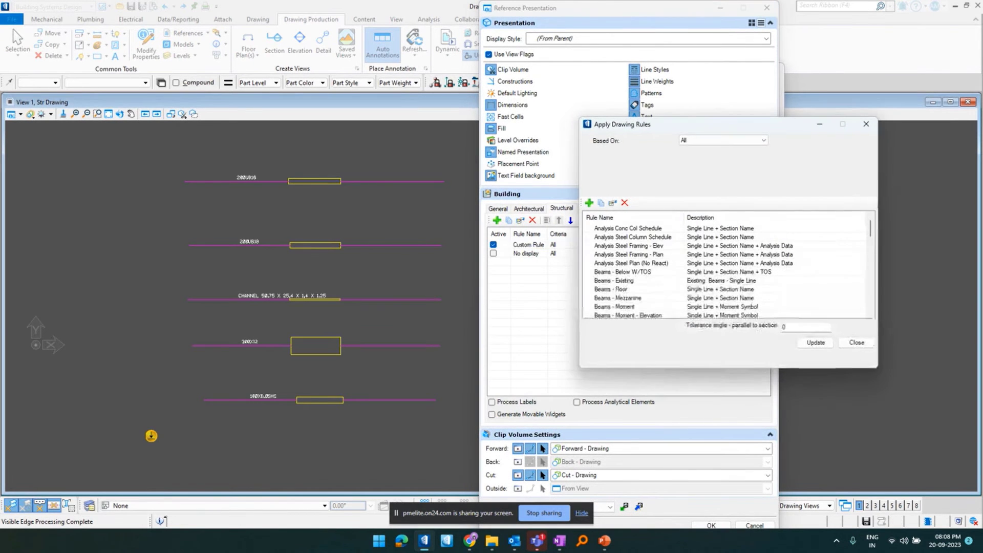
click(612, 203)
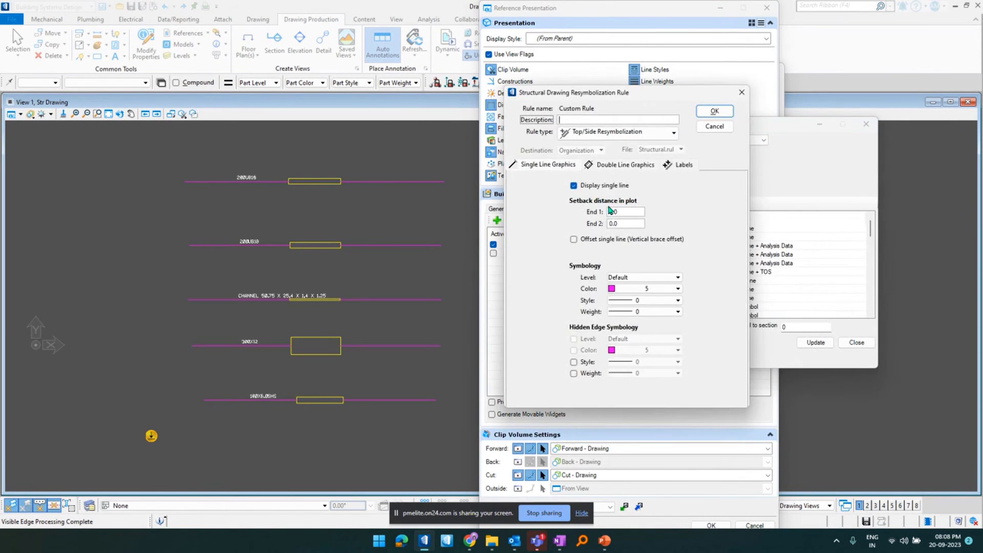
click(677, 169)
click(542, 322)
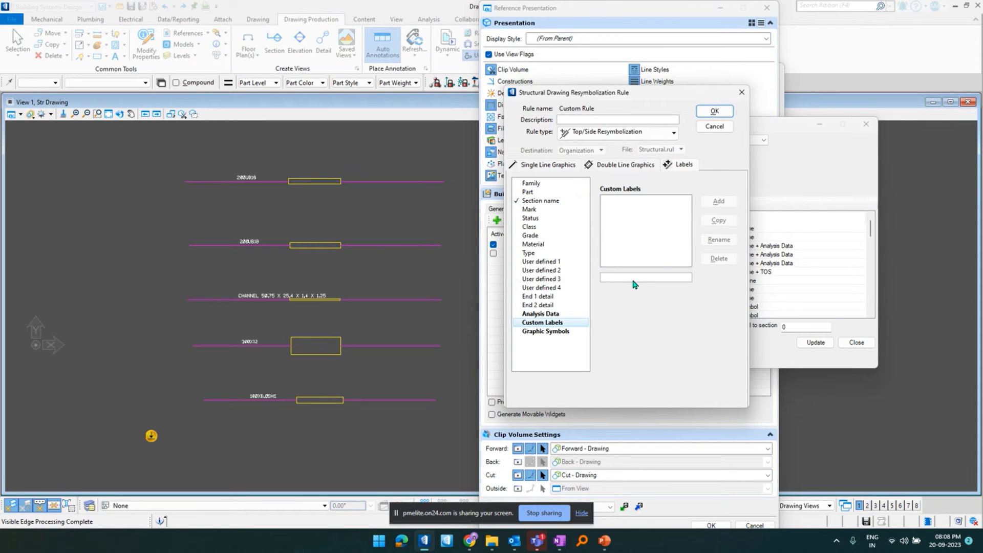
text(STR)
click(721, 202)
click(555, 330)
double_click(674, 201)
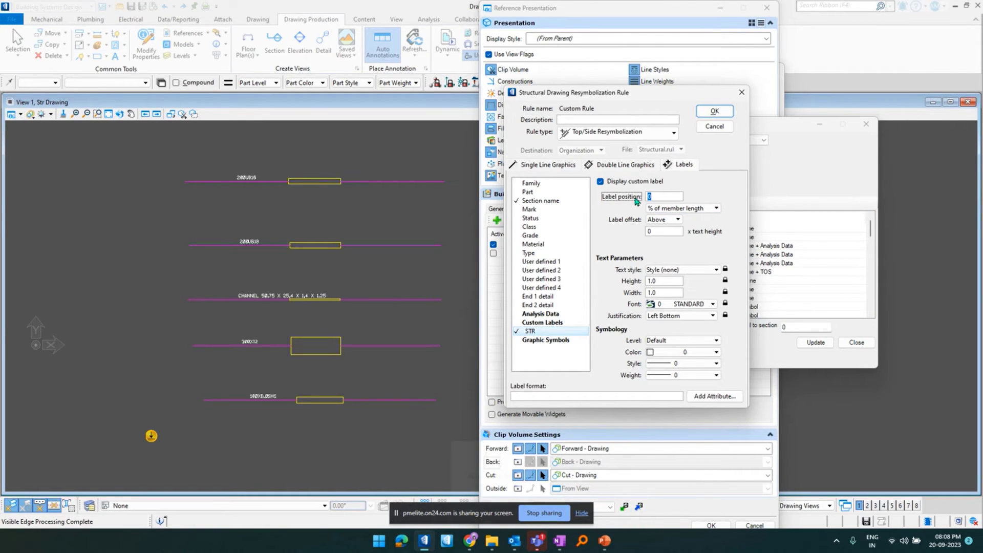
key(Num_Lock)
key(Num_Lock)
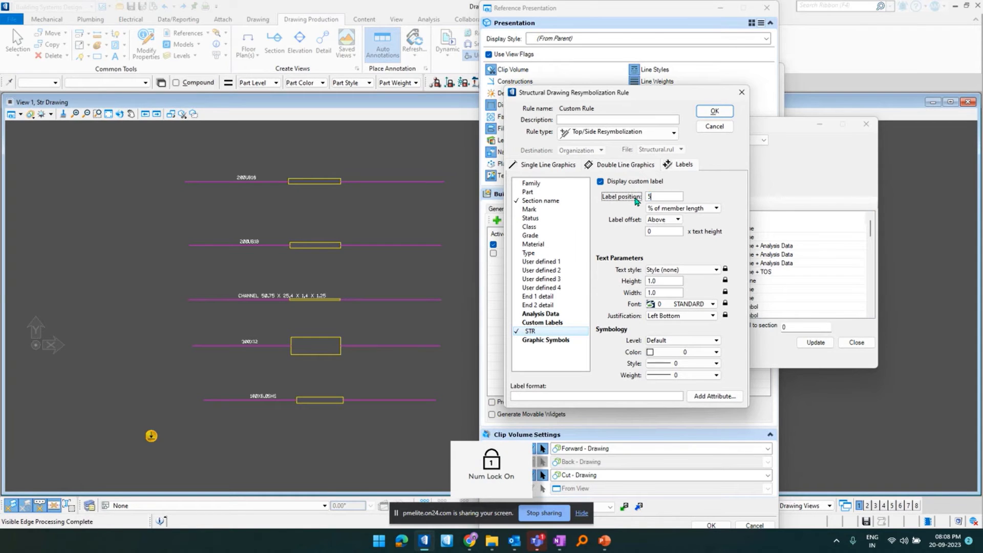
double_click(650, 232)
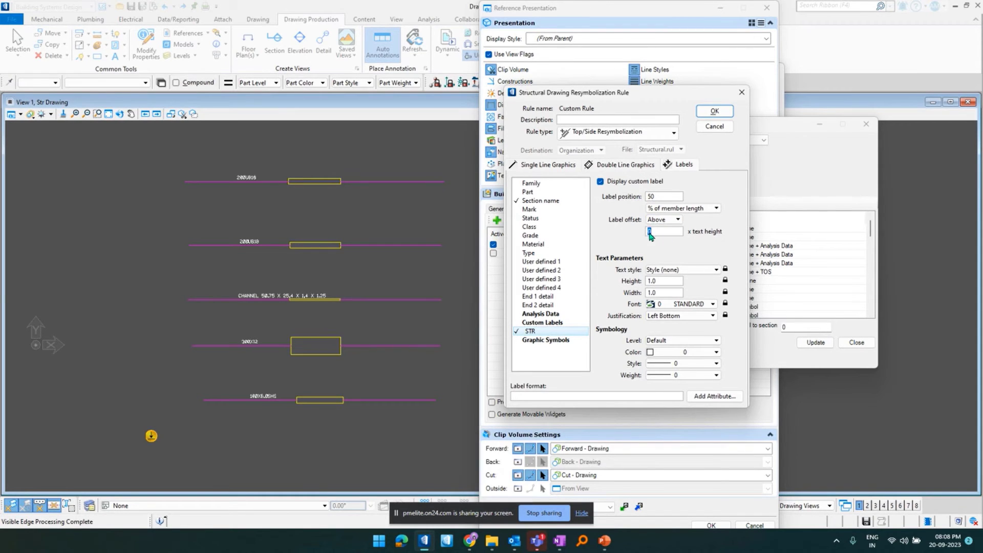
click(534, 396)
key(Caps_Lock)
text(STR_PROP/@STR_SerialNo%)
key(Caps_Lock)
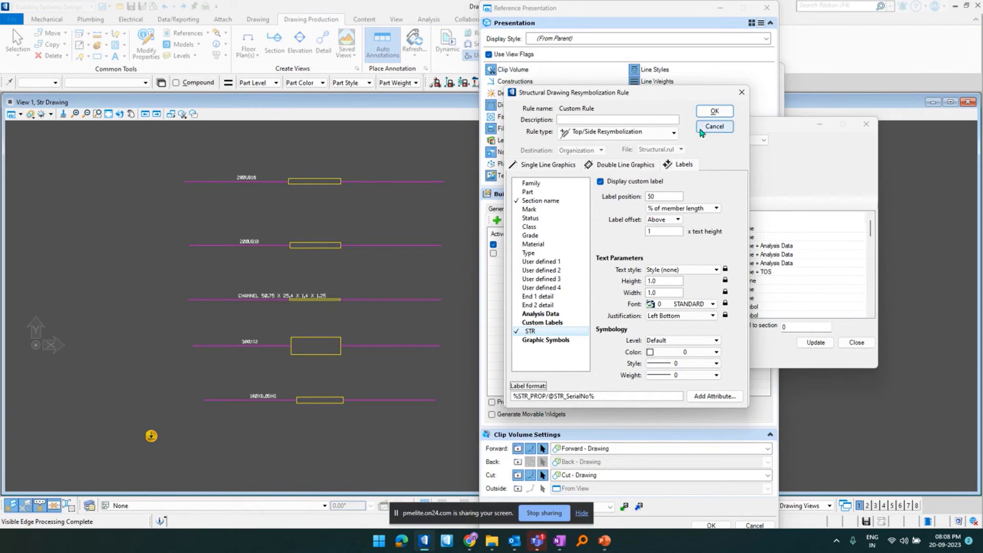
click(714, 111)
- Update the drawing rule, accept the presentation settings, and reload the Str Drawing
click(816, 343)
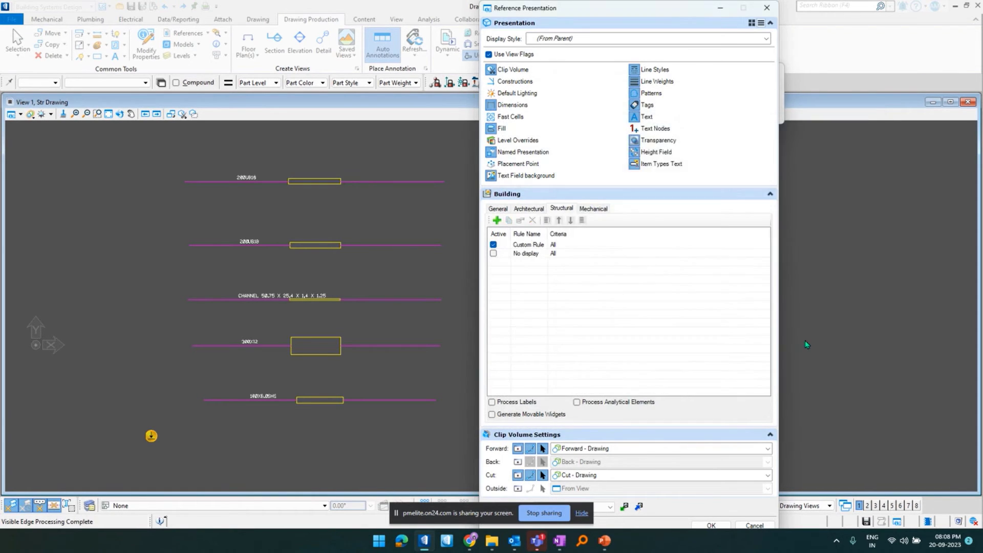
click(713, 525)
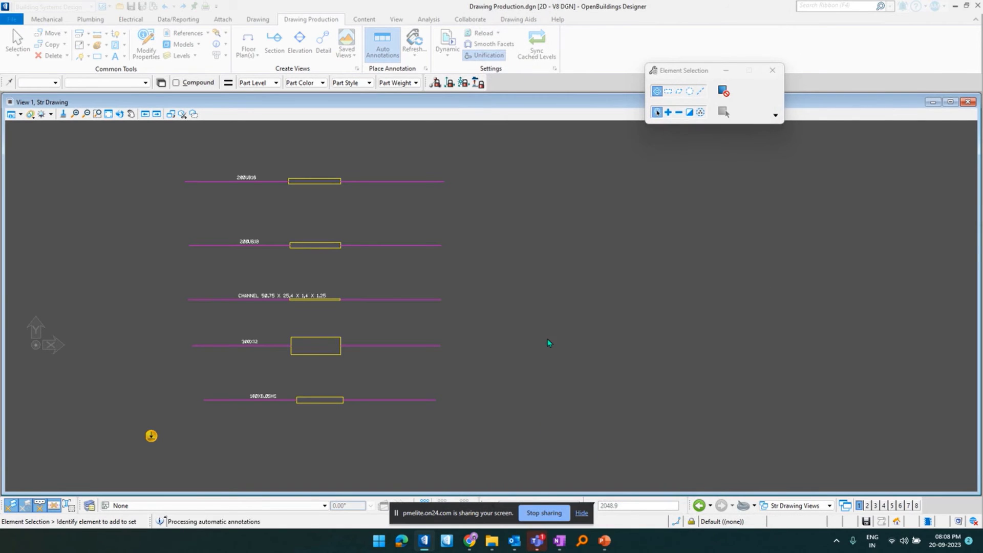
click(476, 34)
- Drag the CHANNEL label left so it no longer overlaps S103
scroll(330, 182, up, 3)
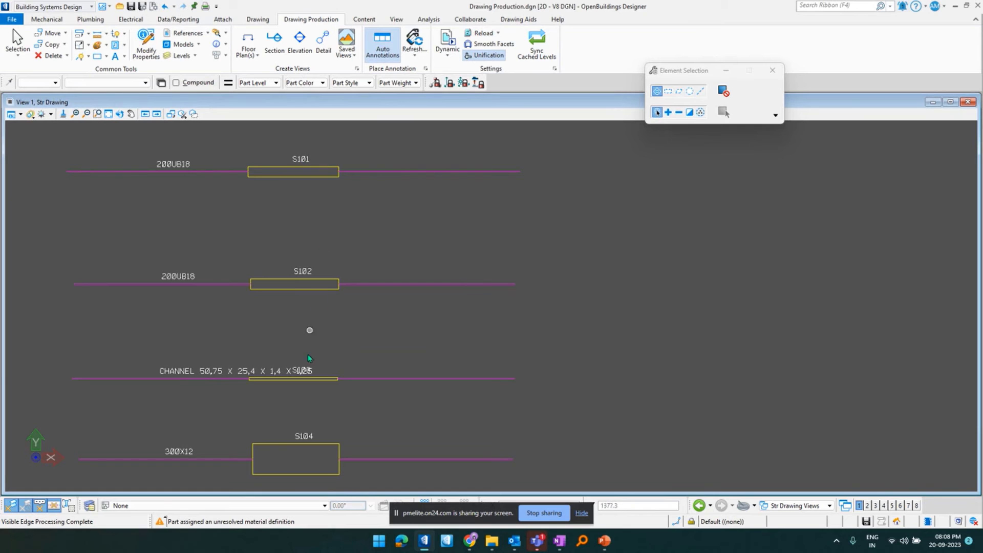
scroll(301, 379, up, 2)
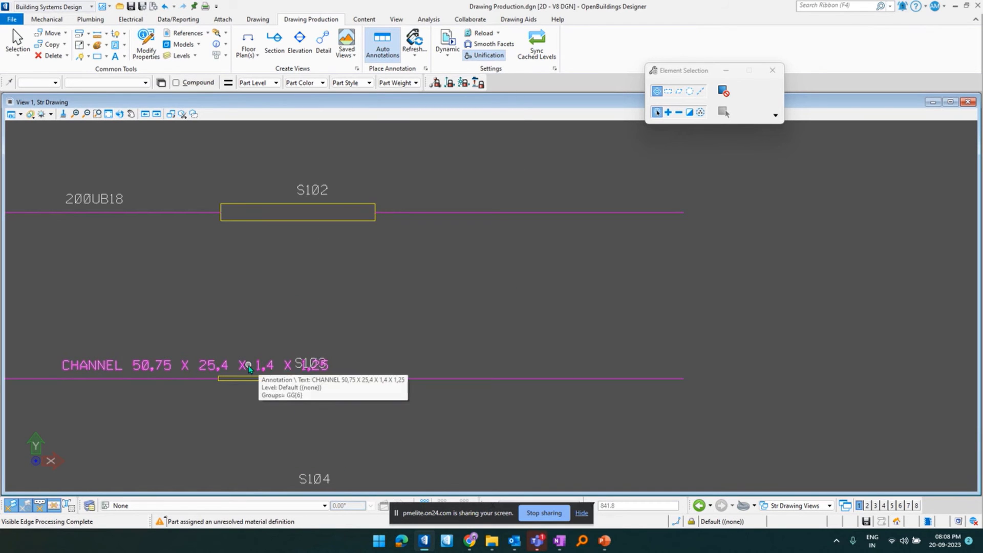
drag(249, 367, 183, 365)
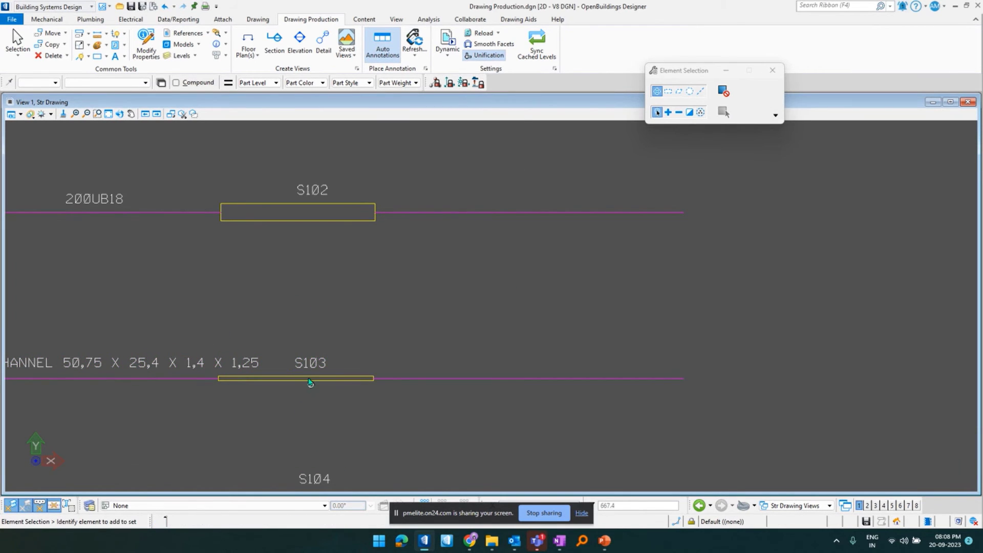
scroll(329, 398, down, 5)
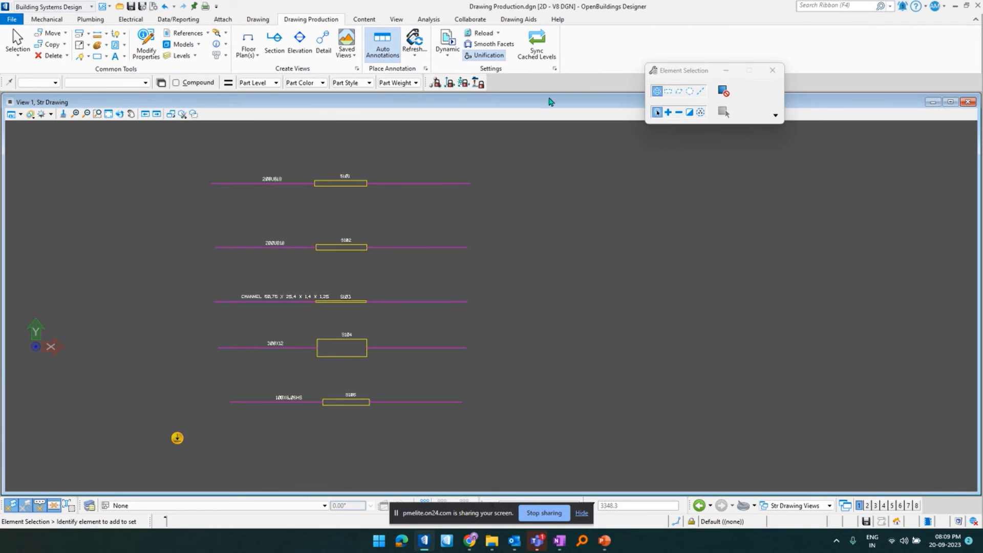
- In the Custom Rule's Double Line Graphics, turn on Resymbolize with cell
click(554, 69)
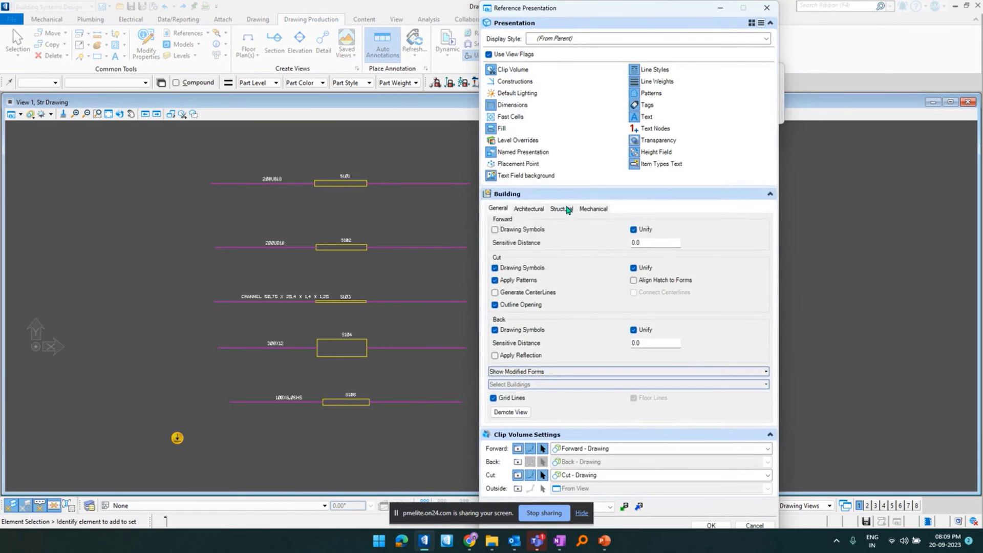
click(561, 208)
click(529, 245)
click(520, 220)
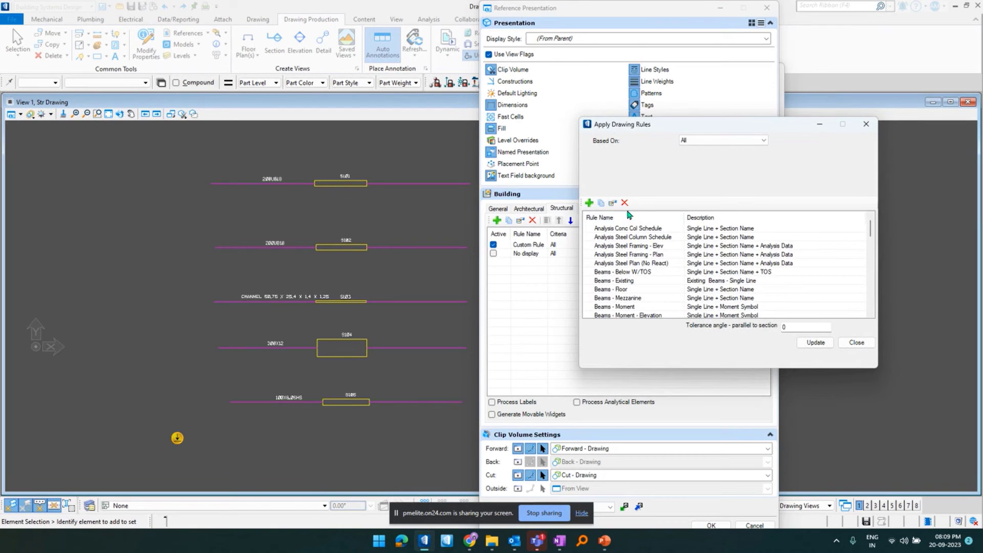
click(612, 202)
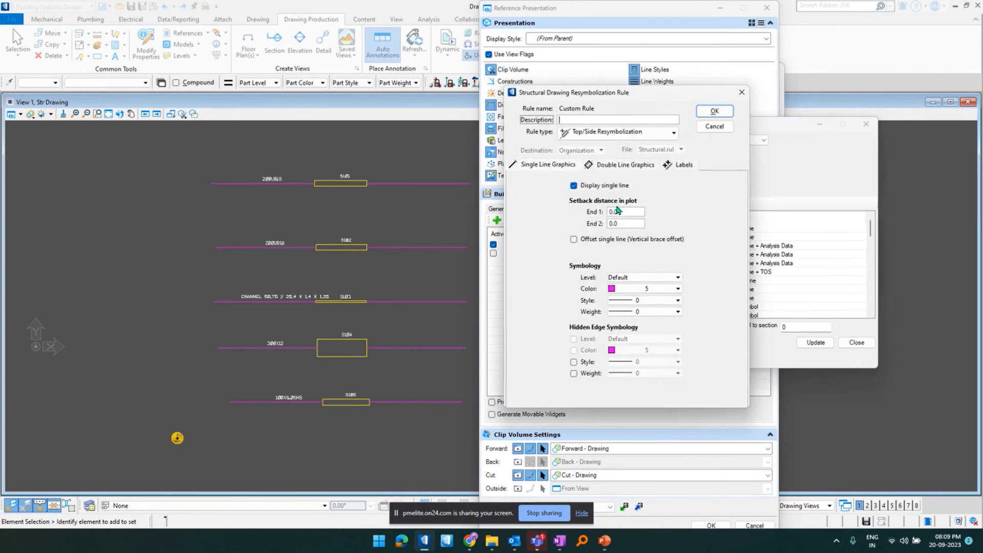
click(615, 167)
click(571, 199)
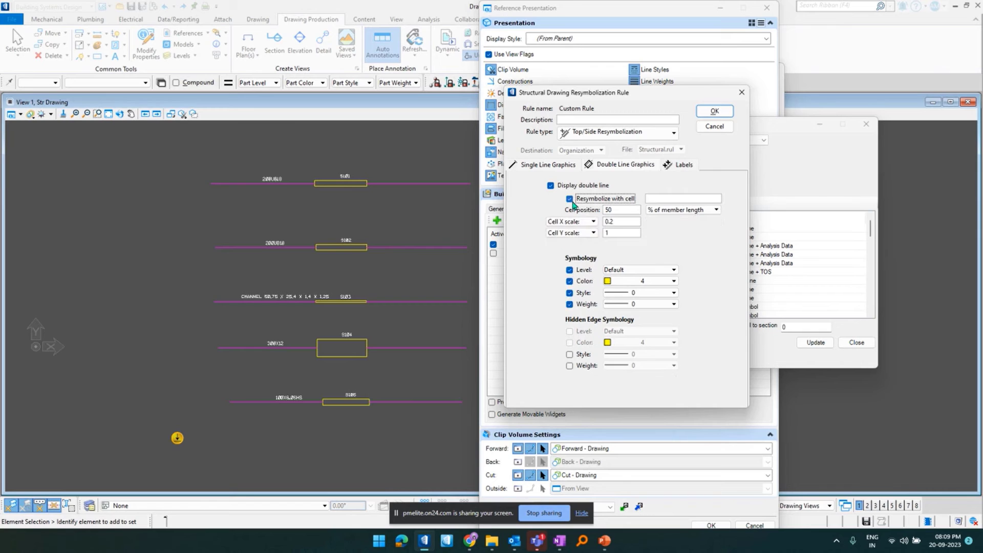
click(659, 200)
click(720, 111)
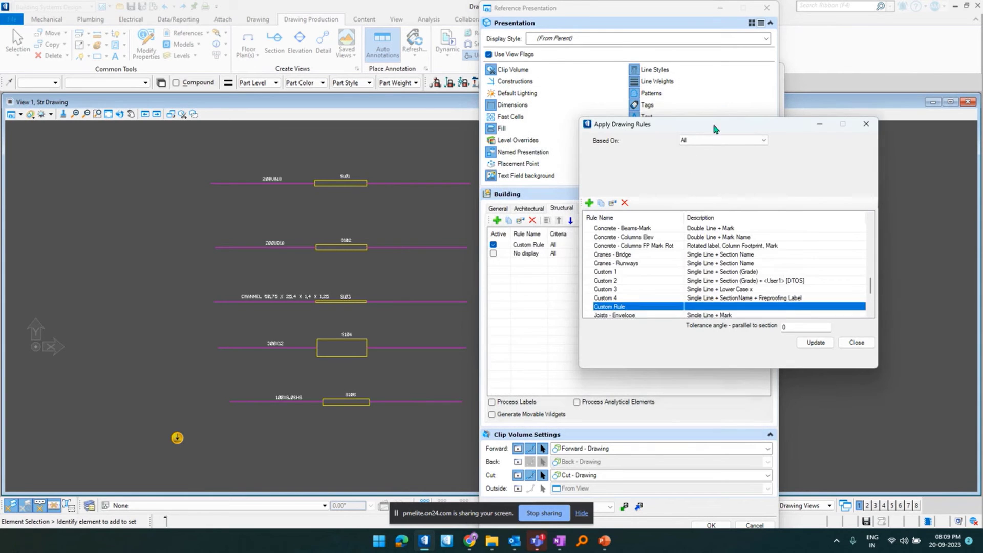
- Update the rule, close Reference Presentation, and reload the Str Drawing
click(816, 344)
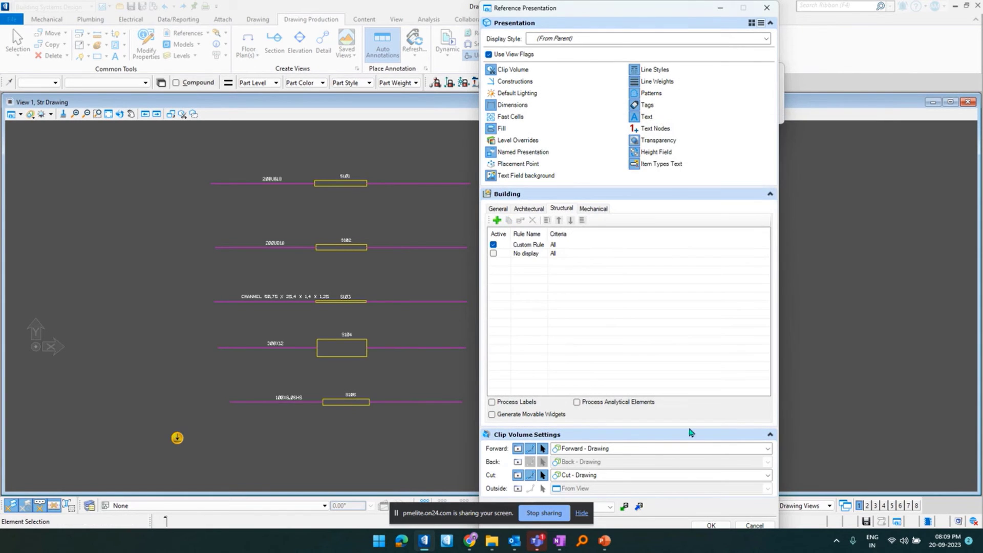
click(639, 506)
click(488, 36)
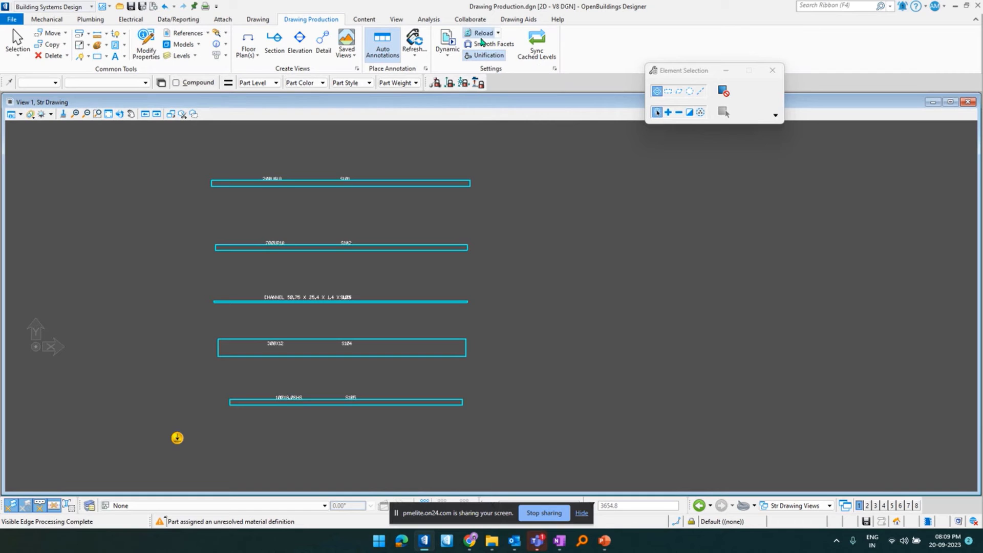
- Reopen the Custom Rule's double-line graphics settings and confirm the resymbolization rule
click(555, 70)
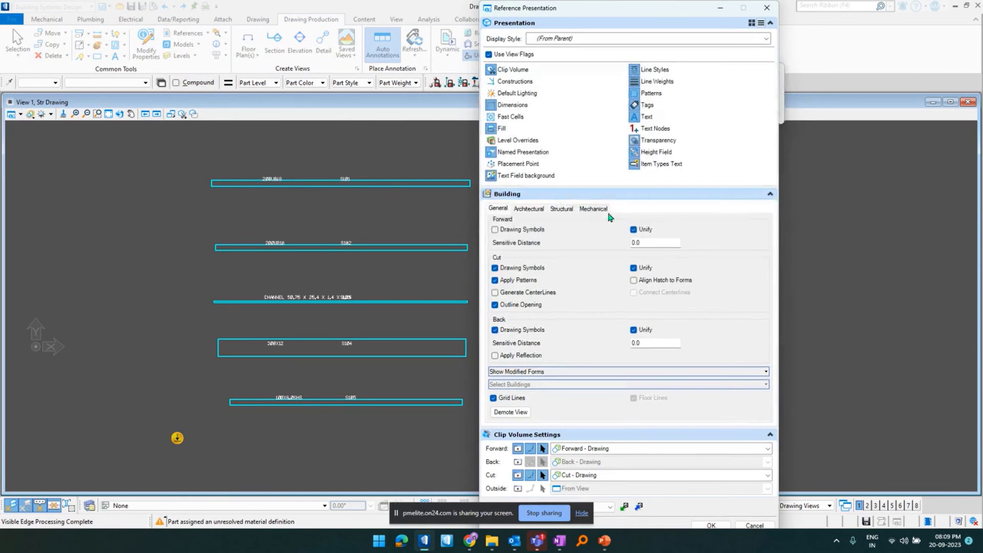
click(561, 209)
click(529, 245)
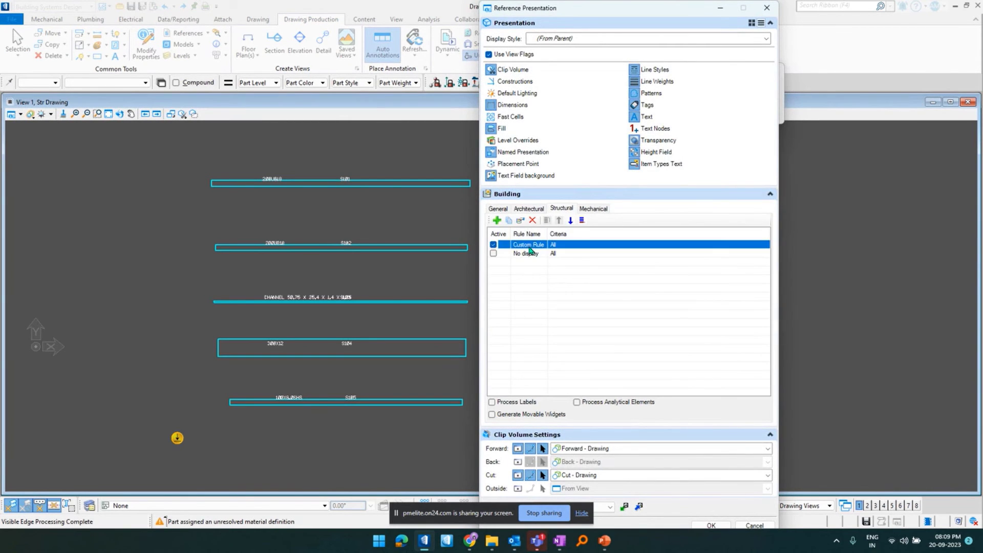
click(520, 221)
click(612, 203)
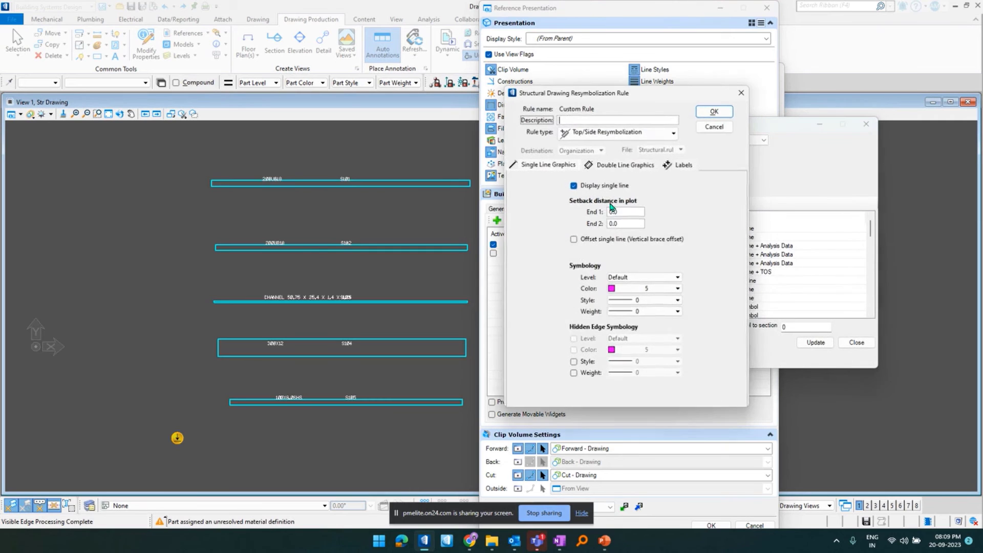
click(624, 164)
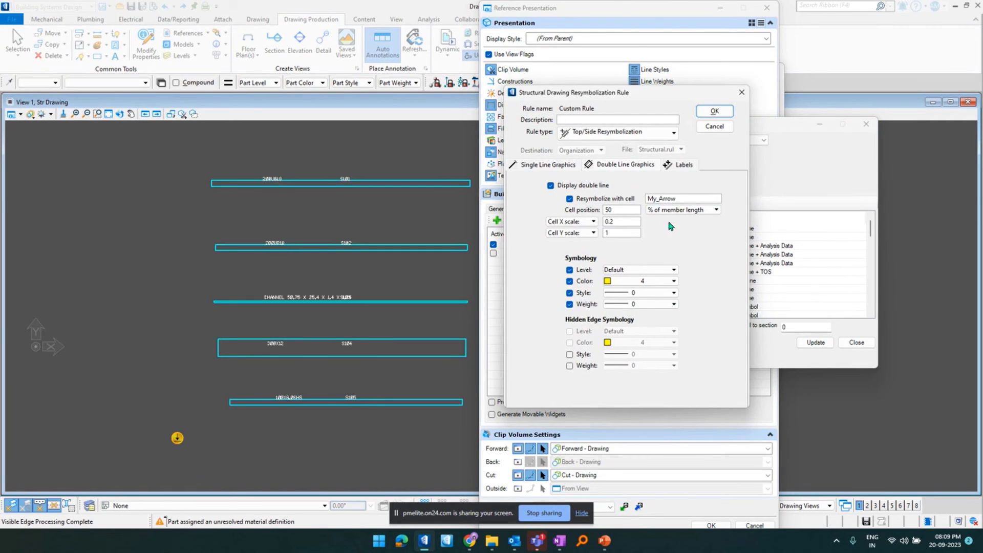
click(715, 111)
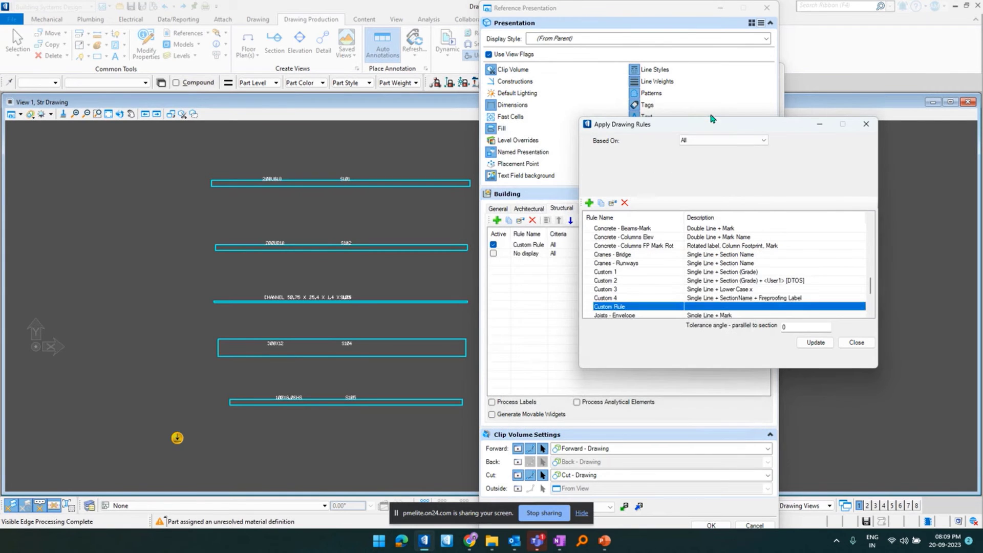
- Apply the Custom Rule and inspect the magenta beams with yellow midspan arrow cells
click(814, 343)
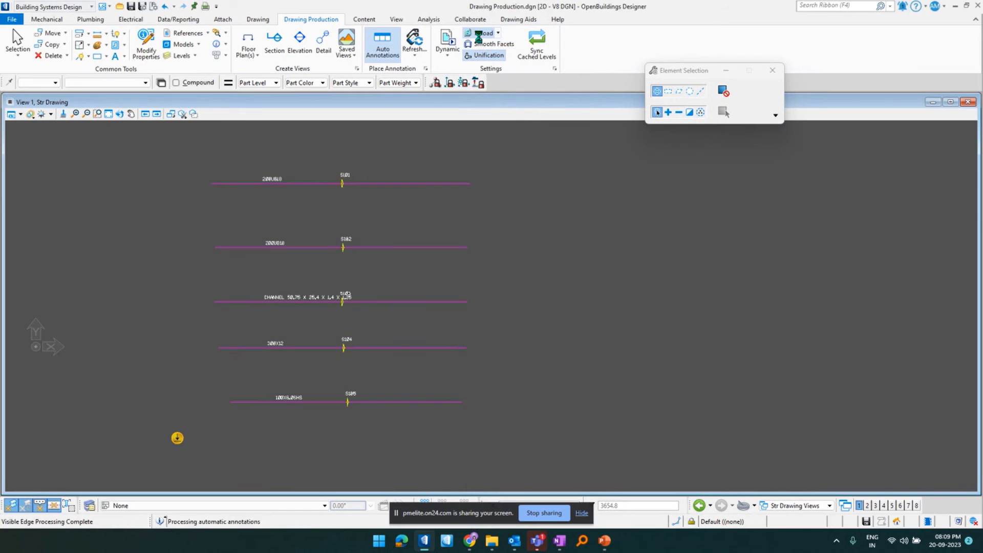
scroll(343, 187, up, 3)
scroll(347, 174, up, 4)
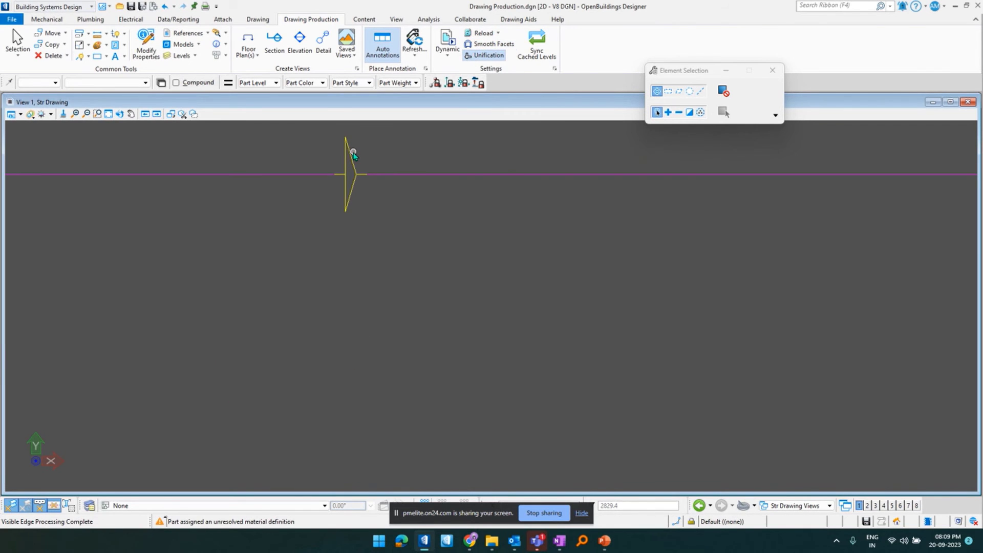
scroll(382, 174, down, 2)
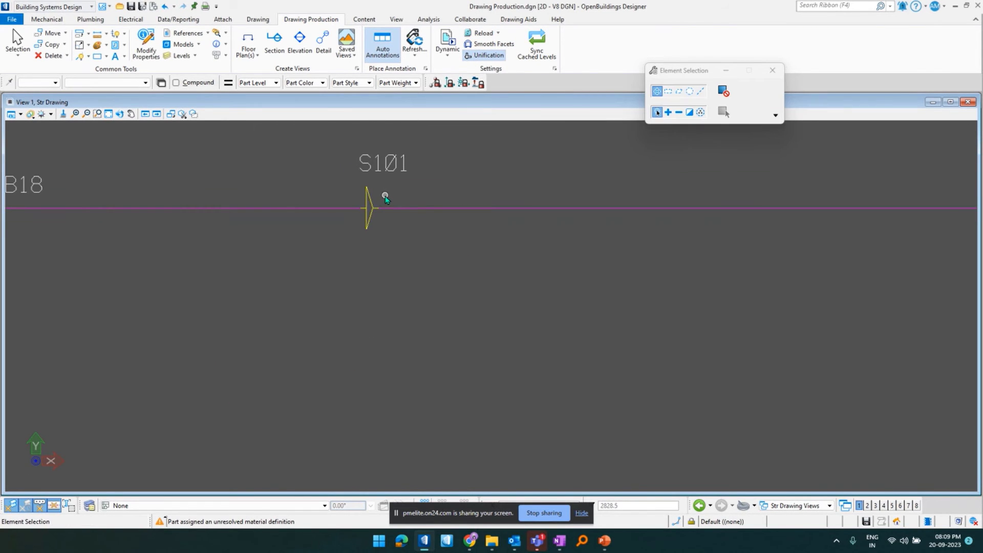
scroll(385, 197, up, 2)
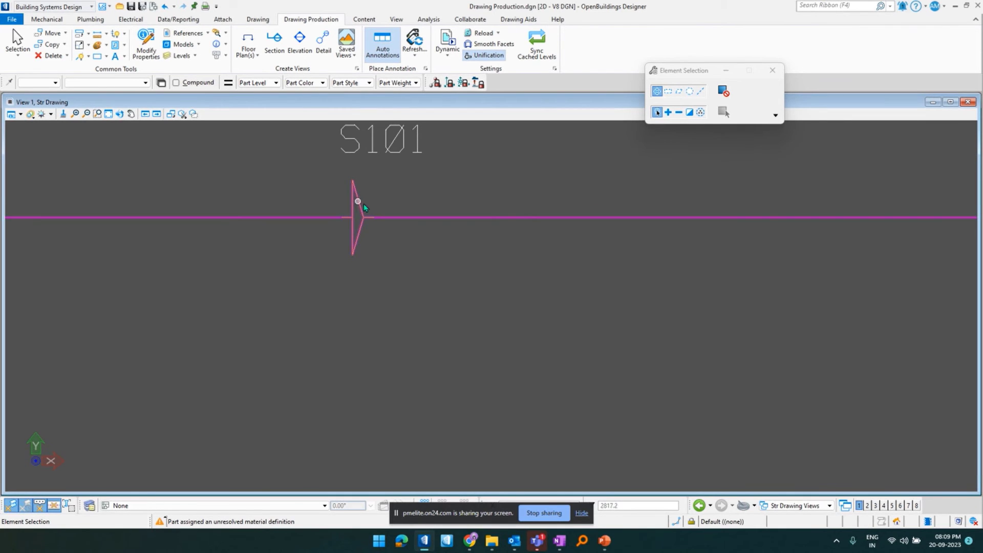
scroll(358, 200, down, 5)
scroll(377, 310, up, 2)
scroll(379, 307, down, 2)
middle_drag(465, 261, 456, 259)
scroll(455, 259, down, 2)
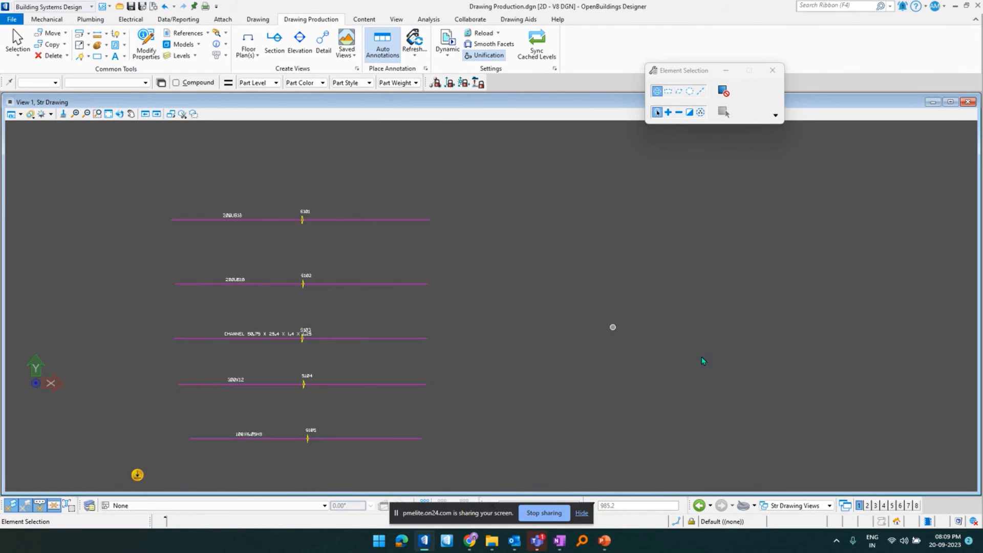
- Switch the view group to Design Model and frame the duct in Front view
click(806, 508)
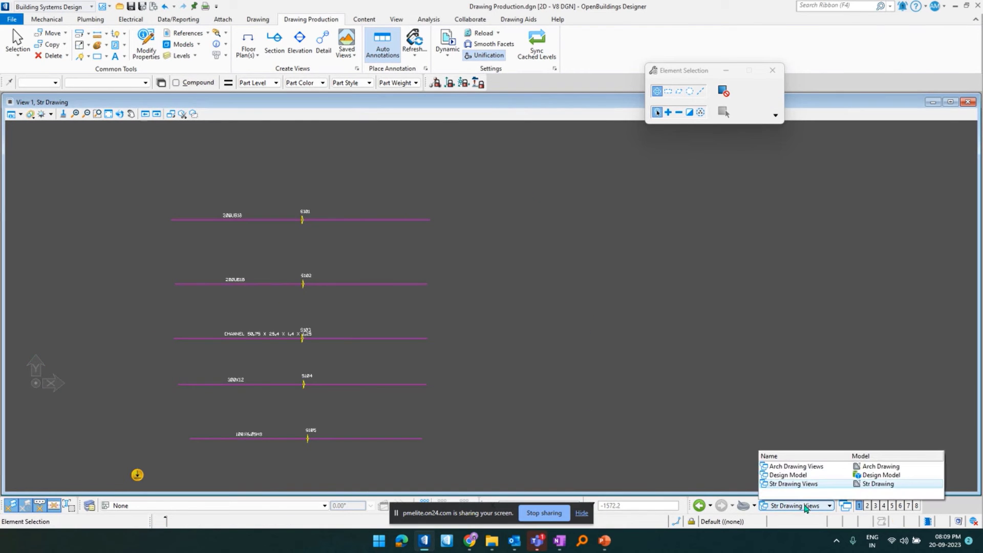
click(793, 505)
click(793, 504)
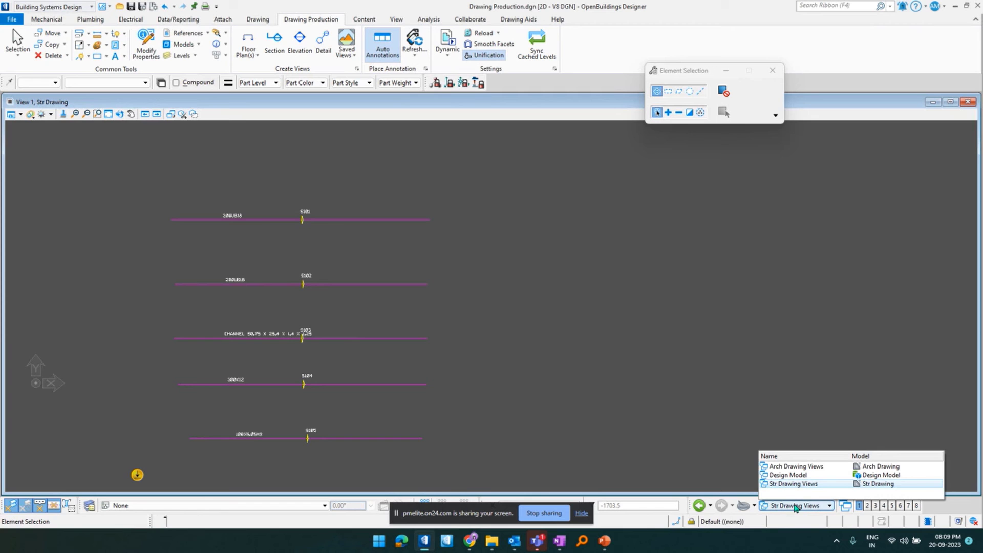
click(789, 475)
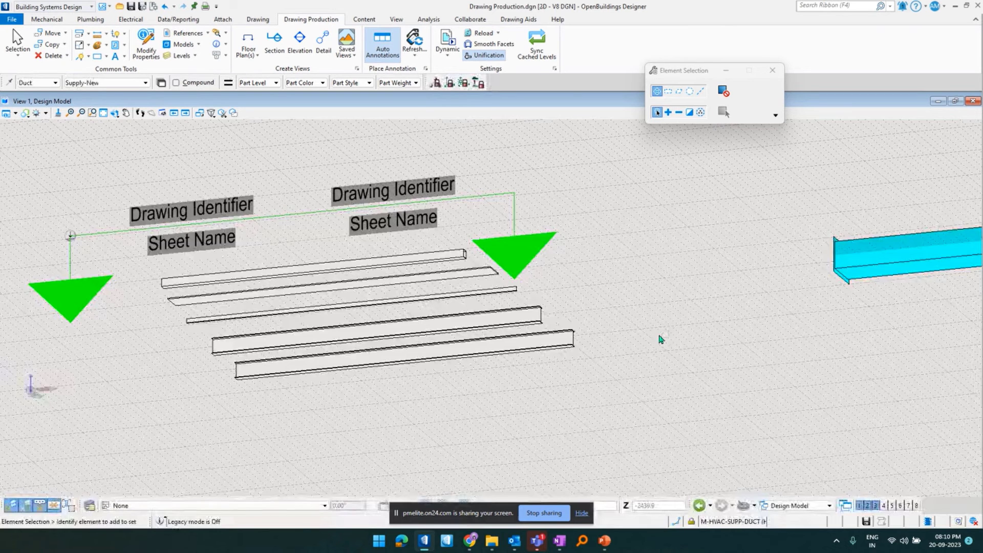
right_click(413, 351)
click(413, 349)
middle_drag(477, 347, 475, 347)
right_click(475, 347)
scroll(475, 347, up, 3)
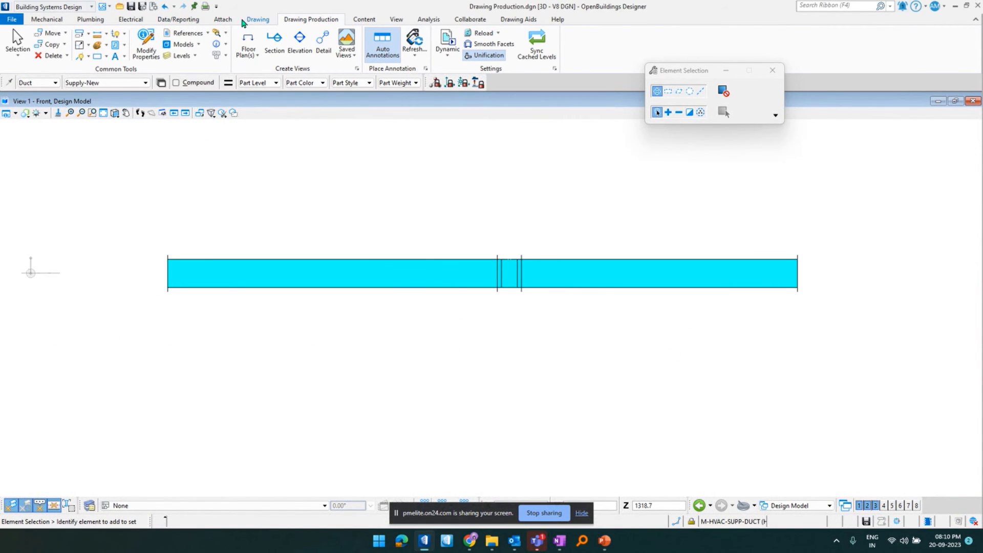
- Start a Plan Callout using the Mech - HVAC Mechanical - Plan seed
click(248, 51)
click(260, 81)
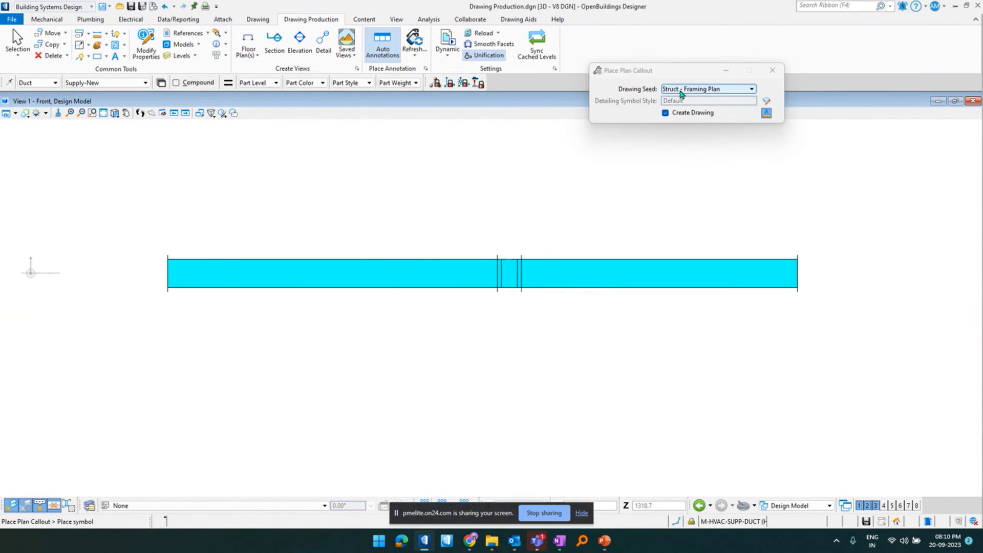
click(685, 92)
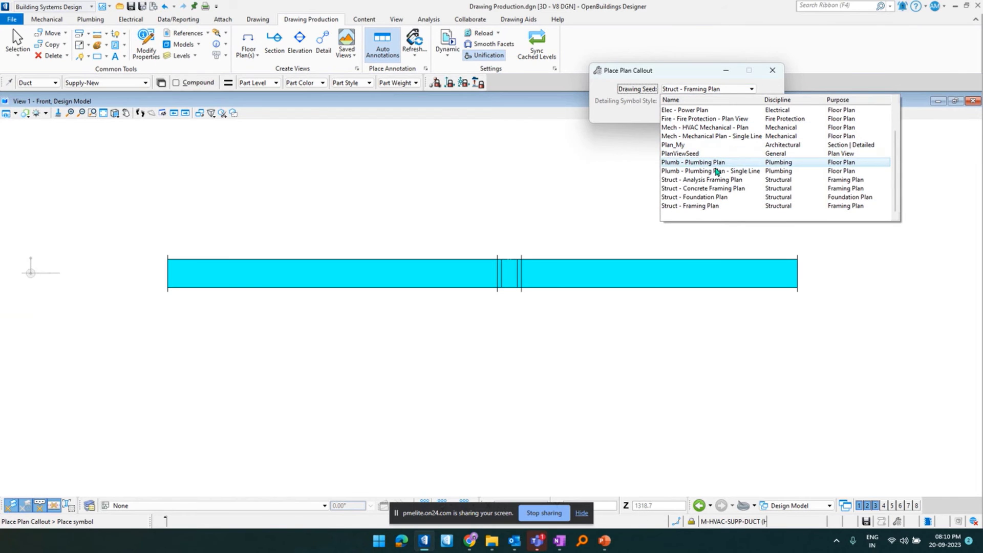
scroll(718, 172, up, 1)
scroll(721, 173, down, 1)
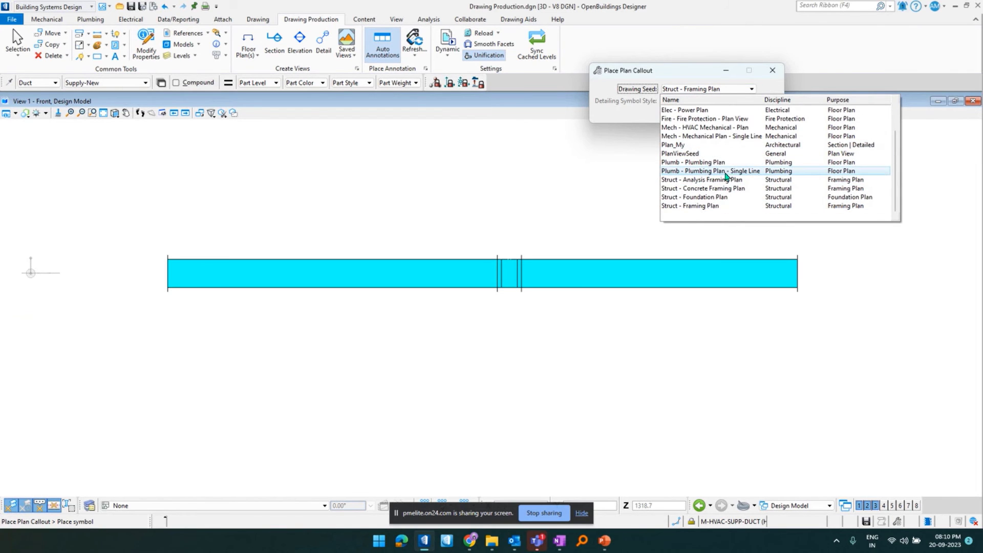
scroll(725, 175, up, 1)
click(711, 162)
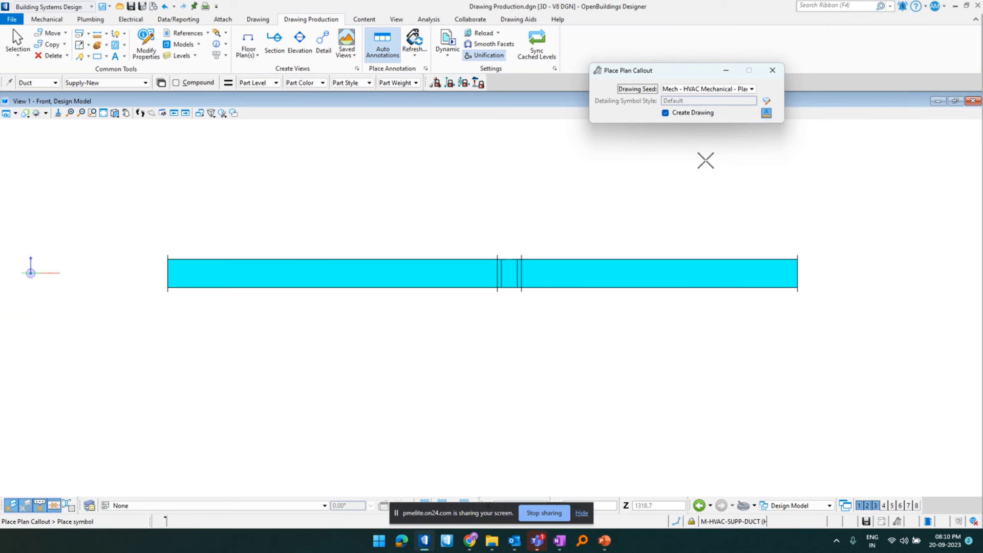
- Place the callout across the duct and create it without a sheet model
click(121, 225)
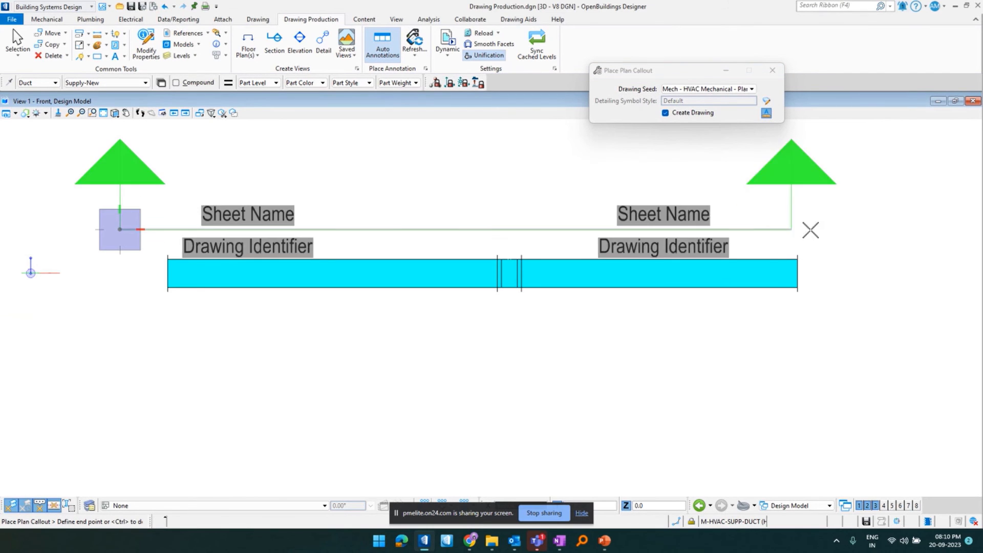
click(832, 229)
click(845, 340)
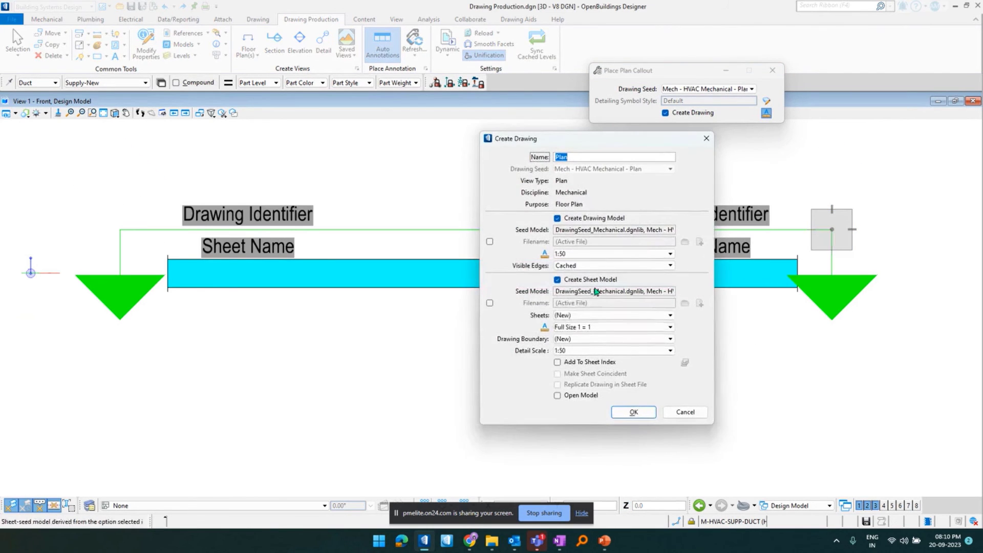
click(557, 280)
click(629, 411)
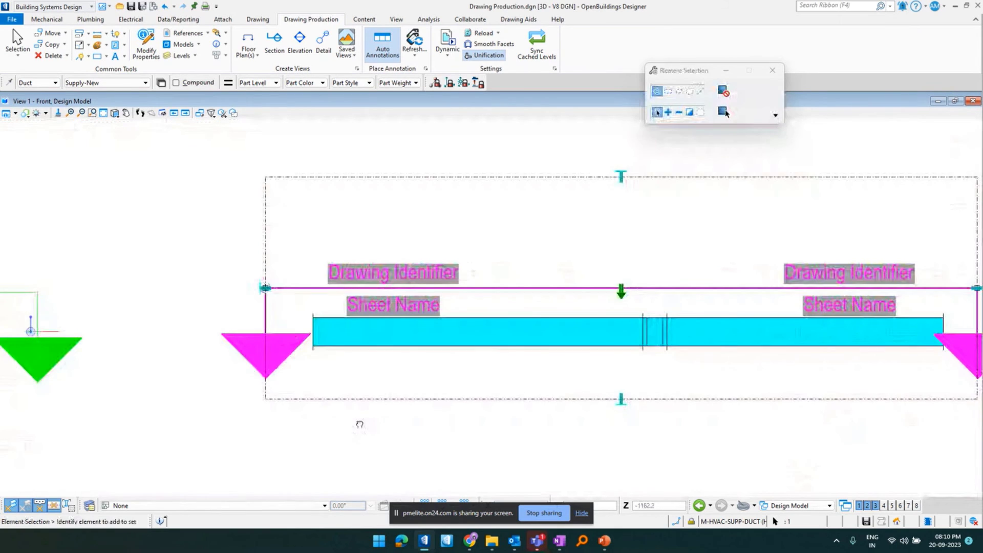
- Switch to an isometric view and select the new plan callout
scroll(359, 424, up, 2)
right_click(324, 408)
right_click(325, 407)
click(306, 427)
right_click(306, 427)
scroll(308, 428, down, 4)
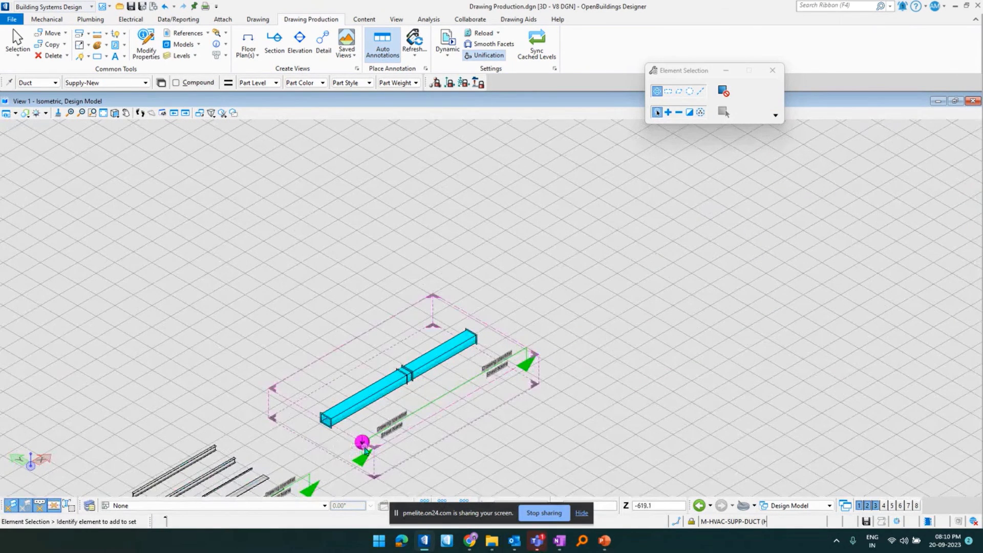
click(439, 404)
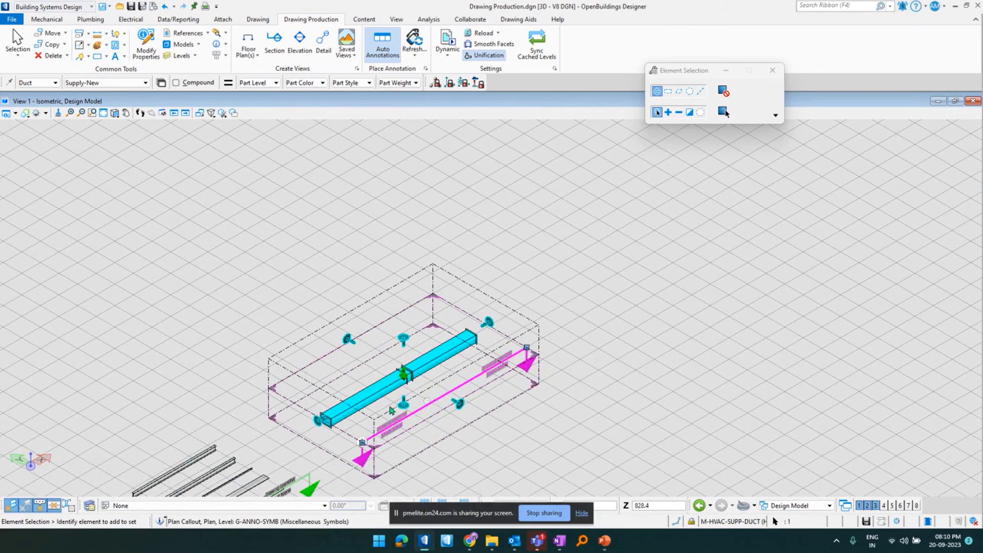
scroll(307, 431, up, 3)
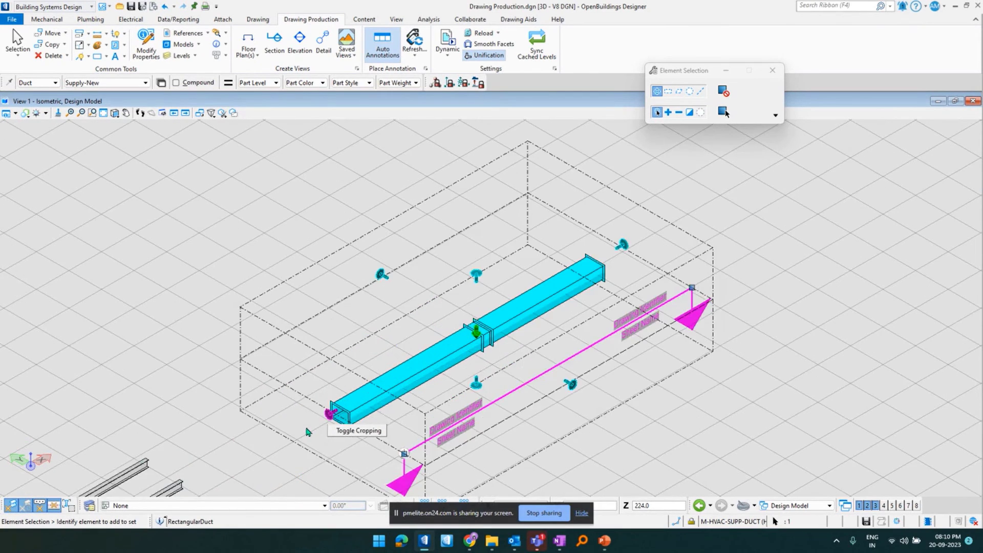
scroll(307, 431, up, 3)
scroll(307, 432, down, 5)
click(829, 506)
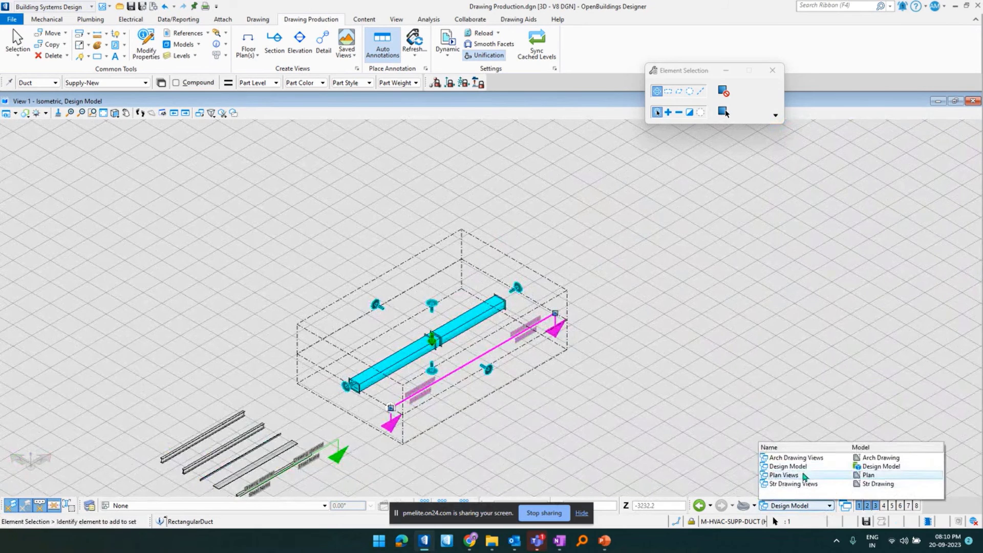
- Switch to the Plan Views model and show the reference's Mechanical drawing rules
click(792, 476)
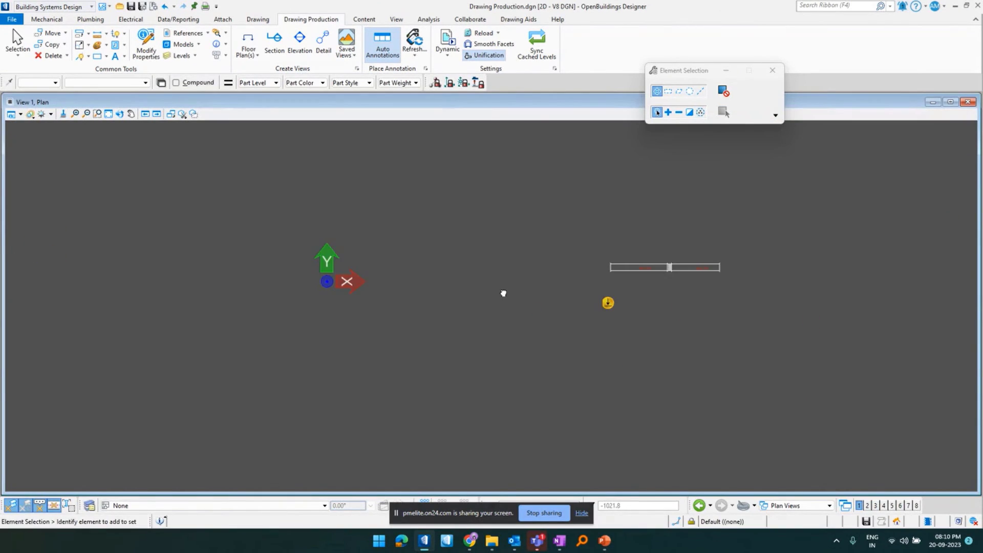
scroll(499, 296, down, 2)
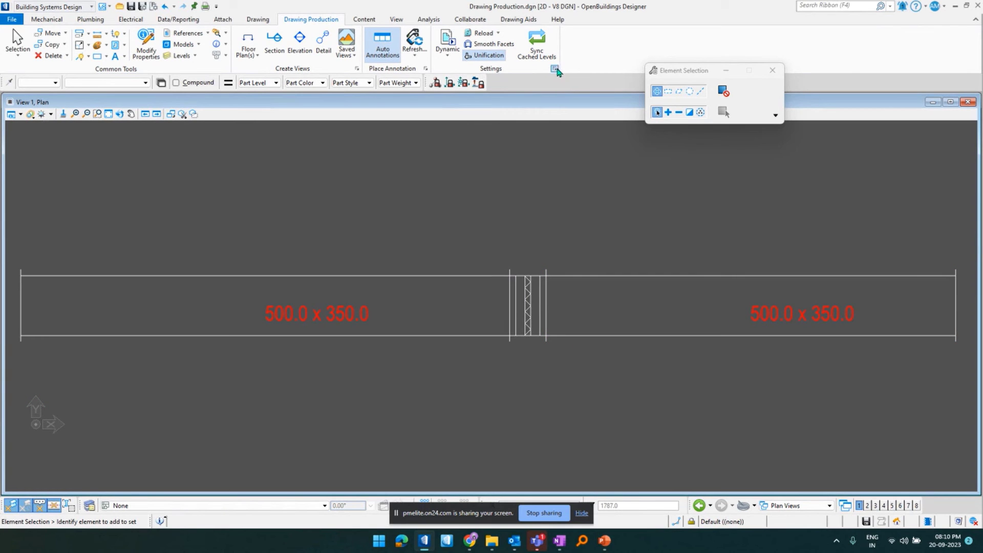
click(593, 208)
- Delete all the Piping rules and start adding a new drawing rule
click(524, 247)
scroll(523, 307, down, 5)
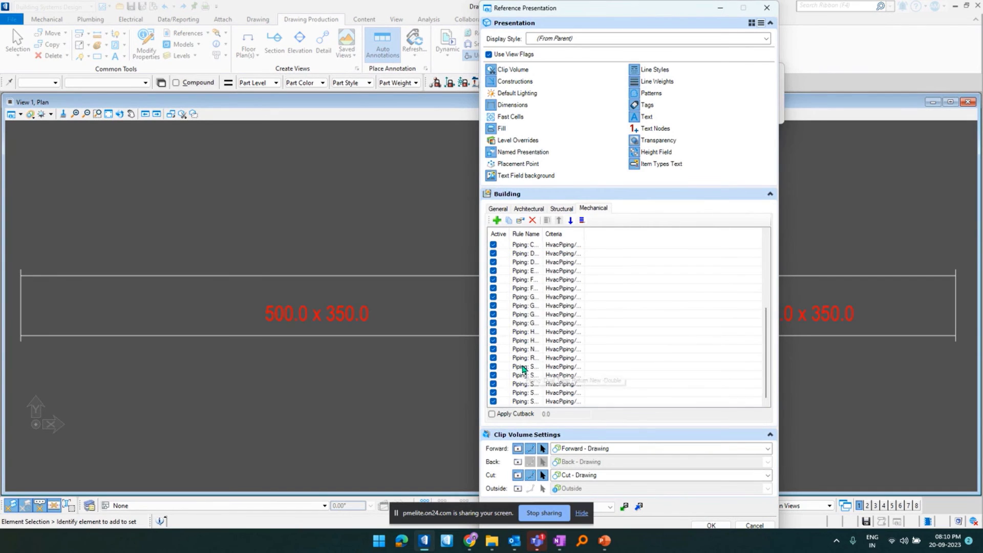
shift+click(523, 401)
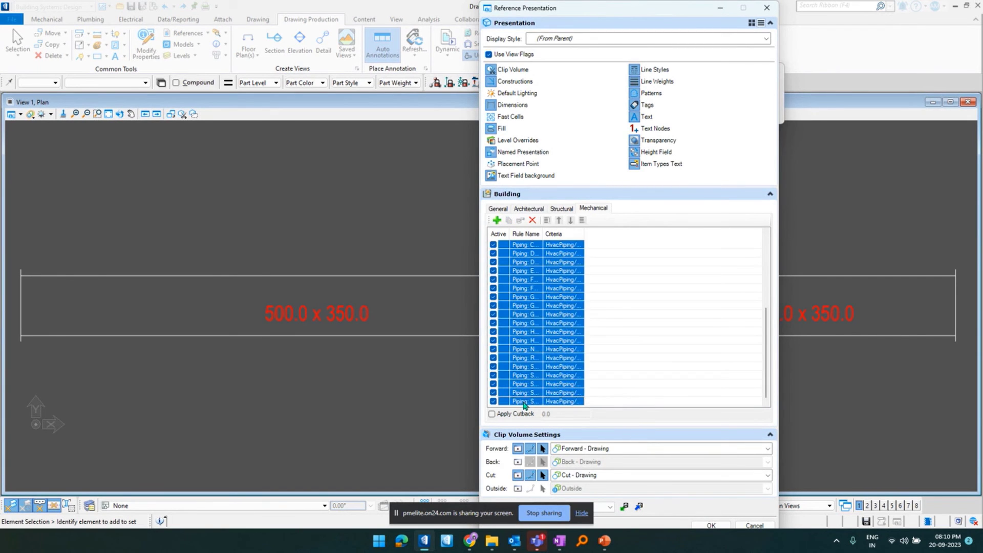
click(532, 220)
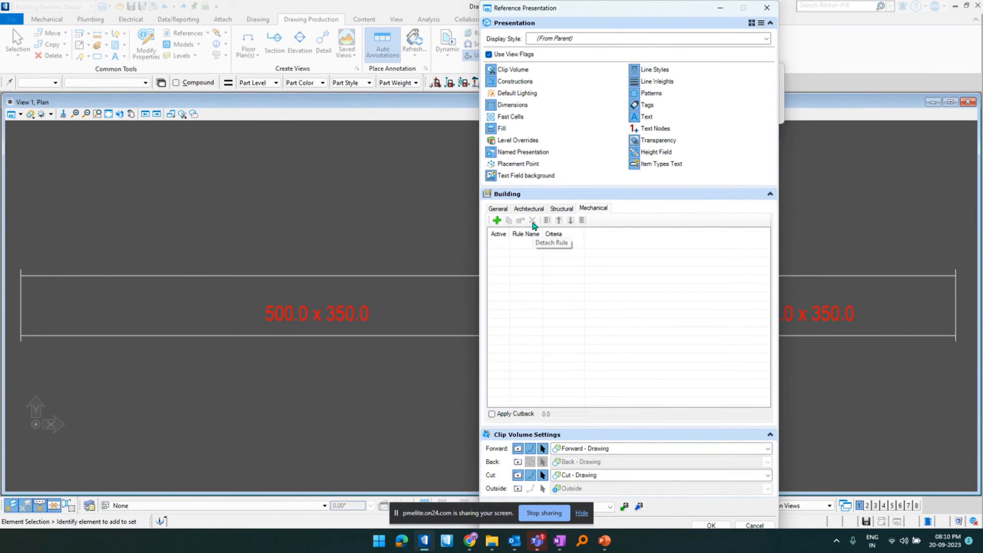
click(497, 220)
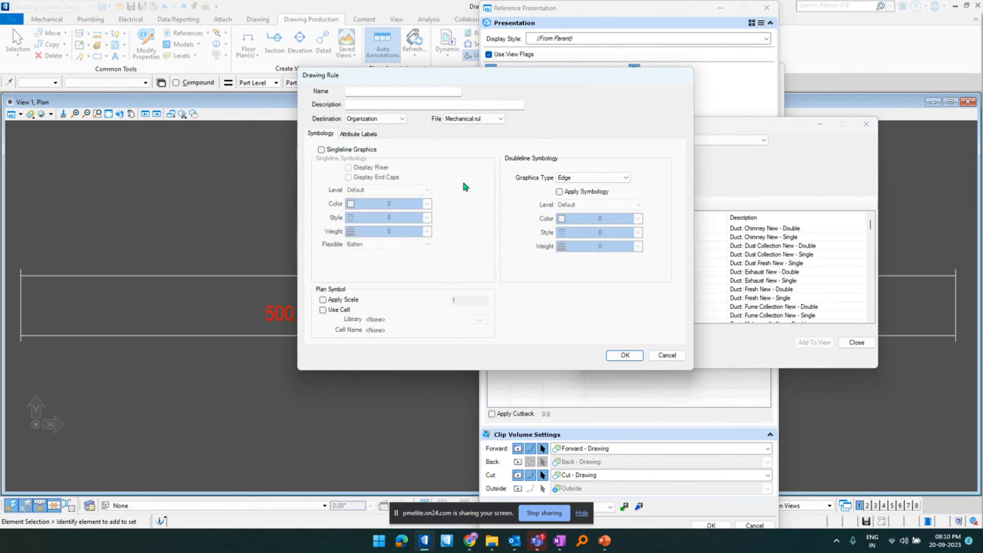
- Set the new rule's plan symbol to a scaled cell and browse for a cell library
click(366, 92)
click(322, 300)
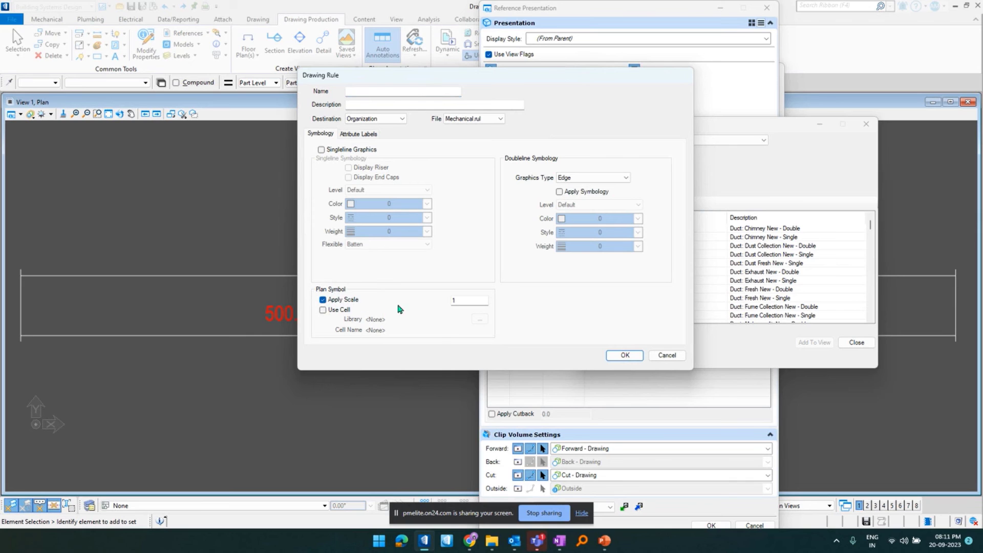
click(322, 311)
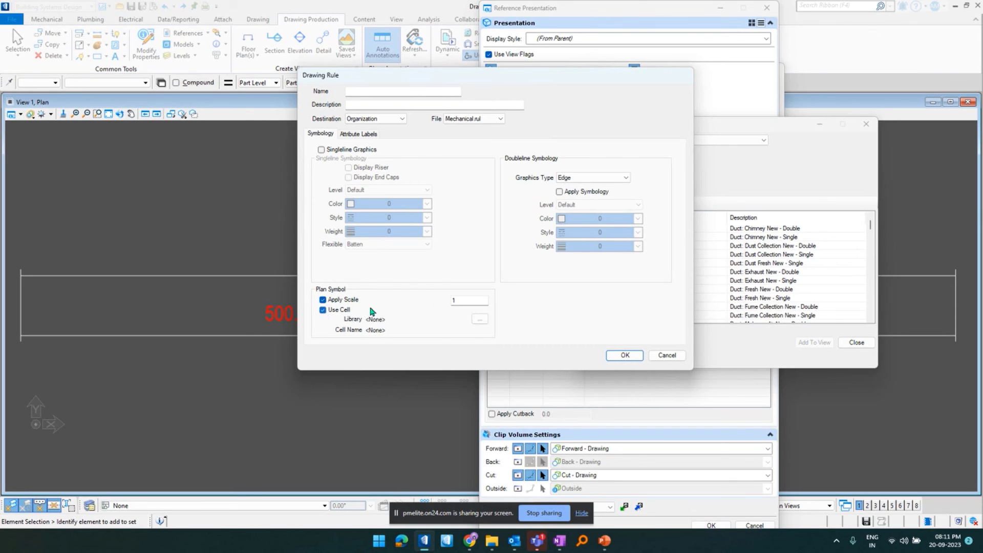
click(479, 319)
click(399, 220)
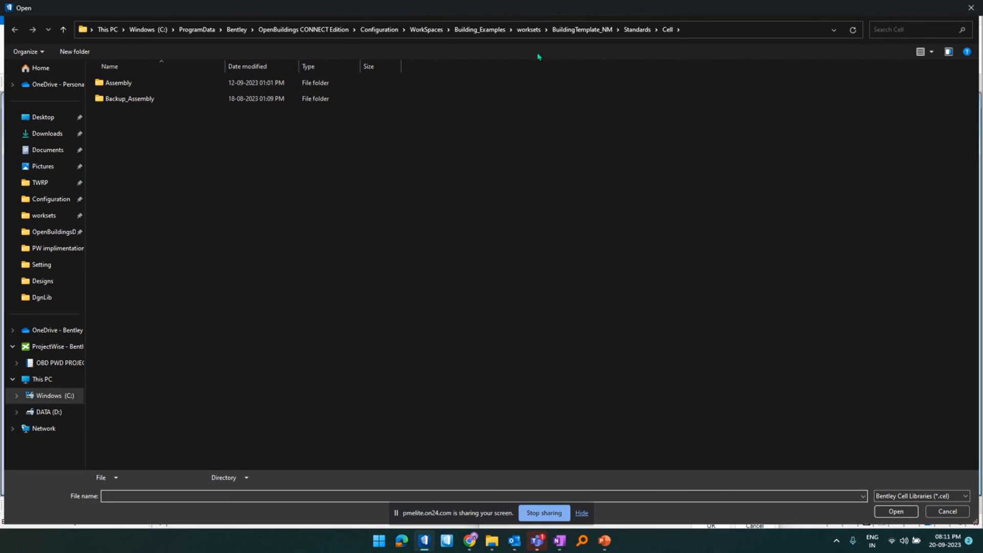
- Load Annotation_DG.cel from Datasets\Dataset_NM\Cell and pick the My Arrow cell
click(379, 29)
double_click(128, 98)
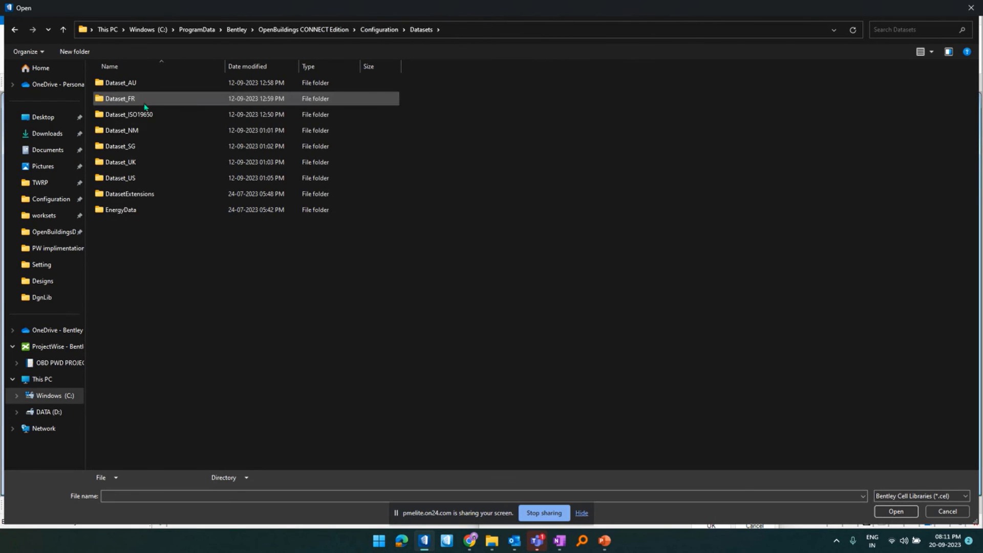
double_click(136, 130)
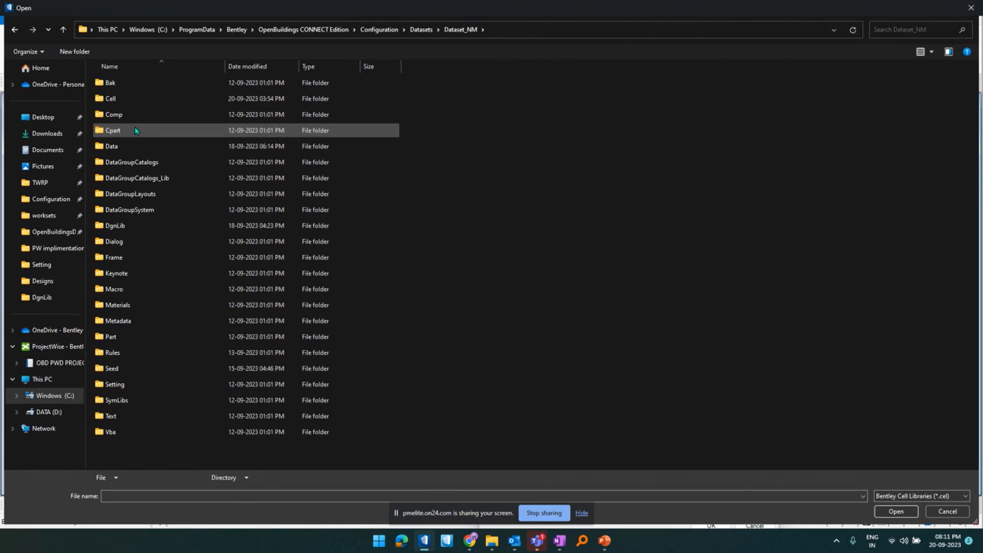
double_click(154, 98)
click(137, 195)
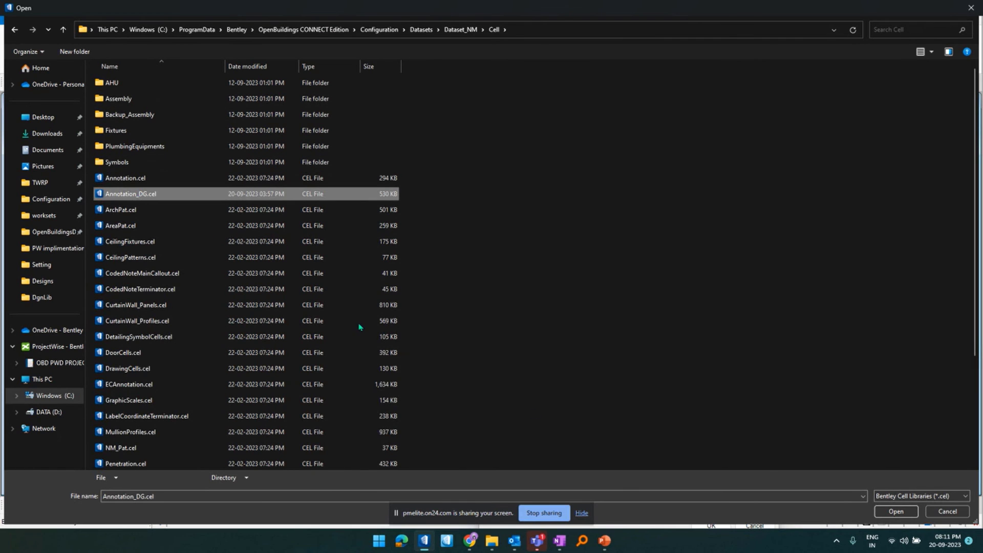
click(879, 512)
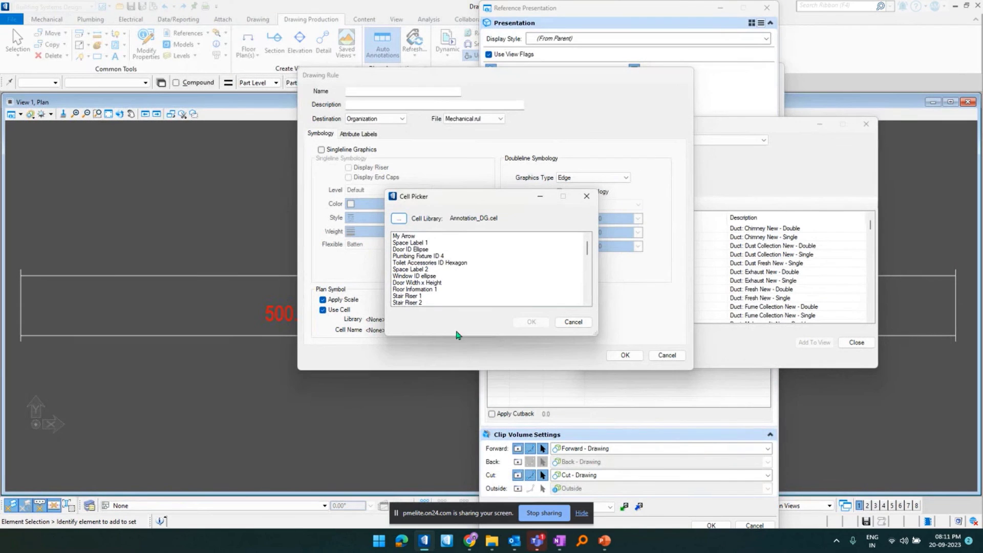
click(409, 237)
click(530, 321)
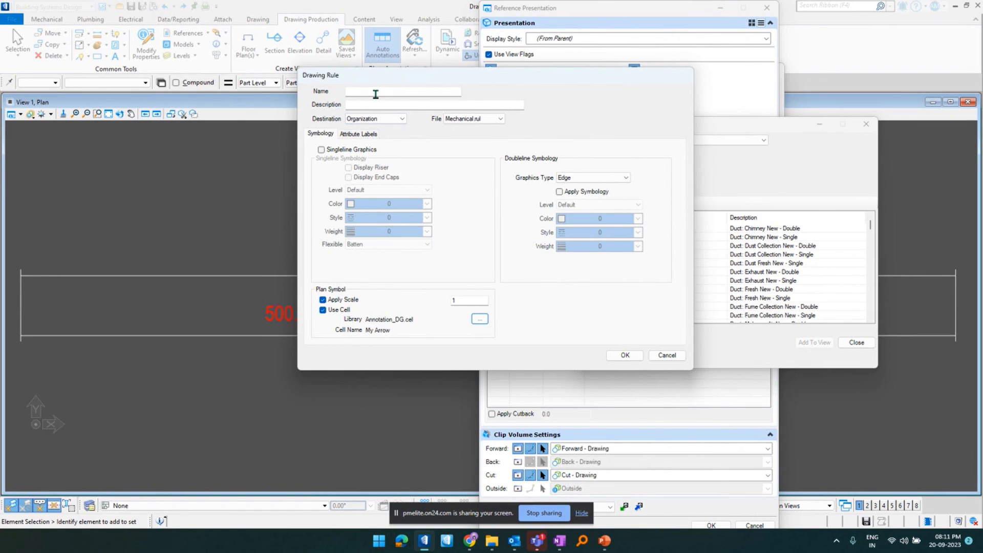
- Name the rule InLine and save it
click(376, 93)
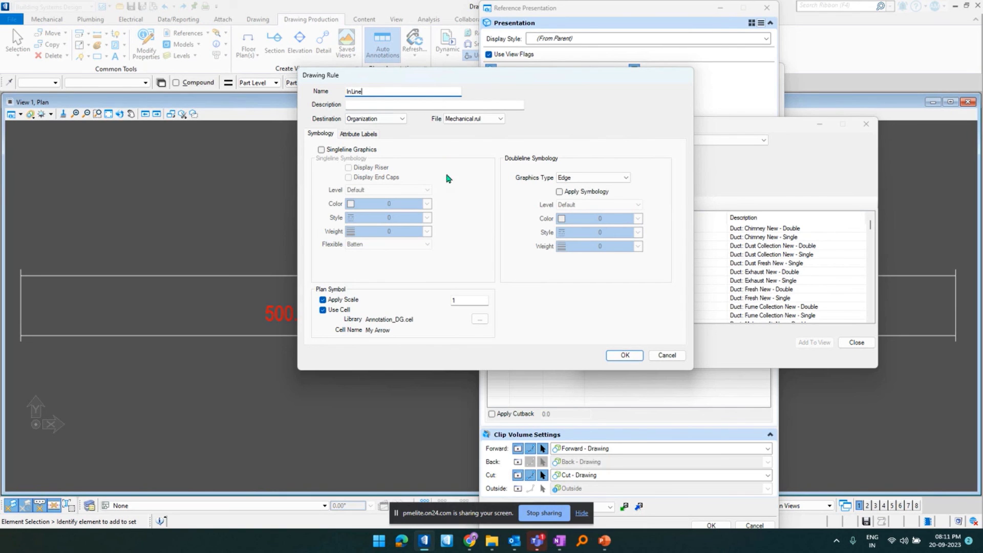
click(321, 150)
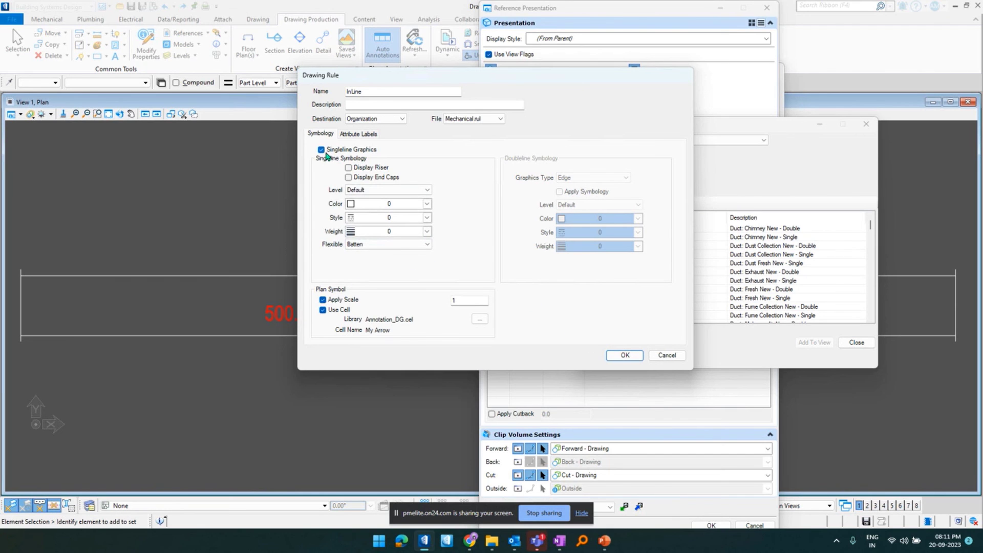
click(325, 151)
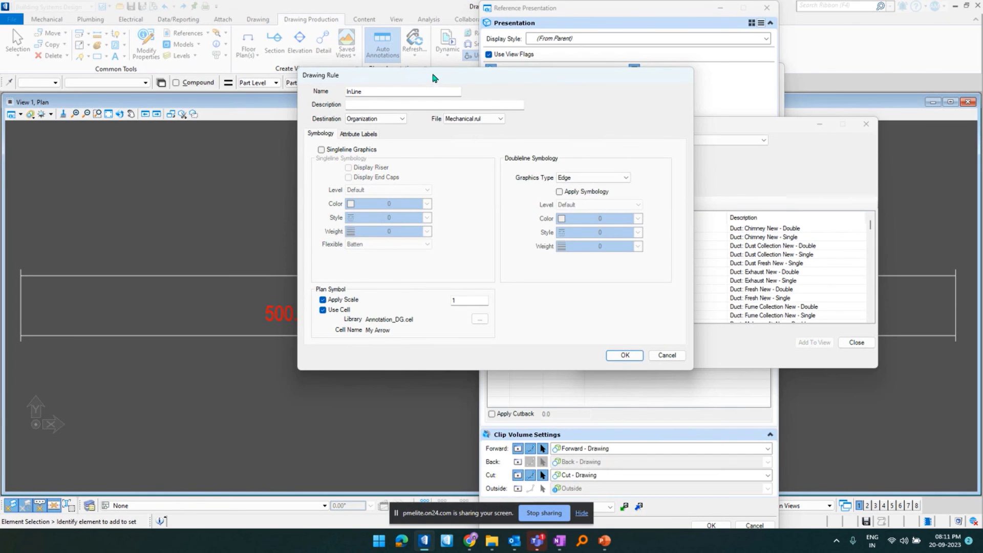
mouse_move(433, 78)
mouse_down()
mouse_move(511, 113)
mouse_move(627, 133)
mouse_up()
click(774, 413)
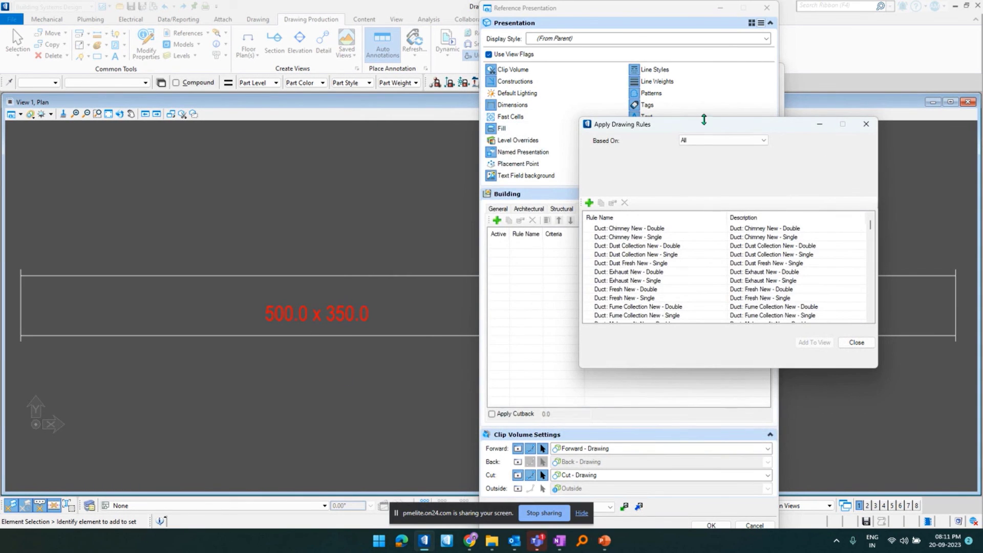
- Base InLine on a selection set and add the damper, element 82160, to it
drag(705, 125, 739, 120)
scroll(725, 240, down, 5)
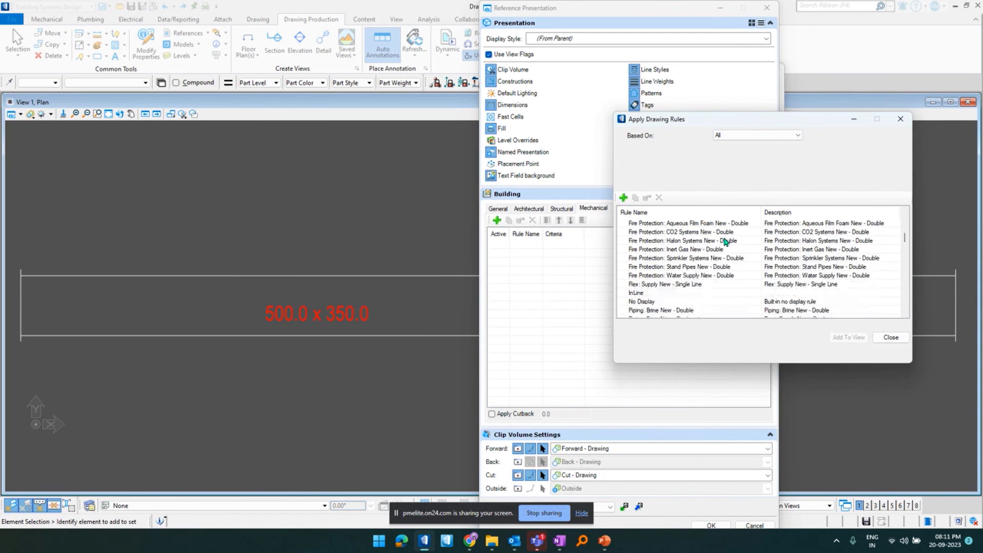
click(639, 294)
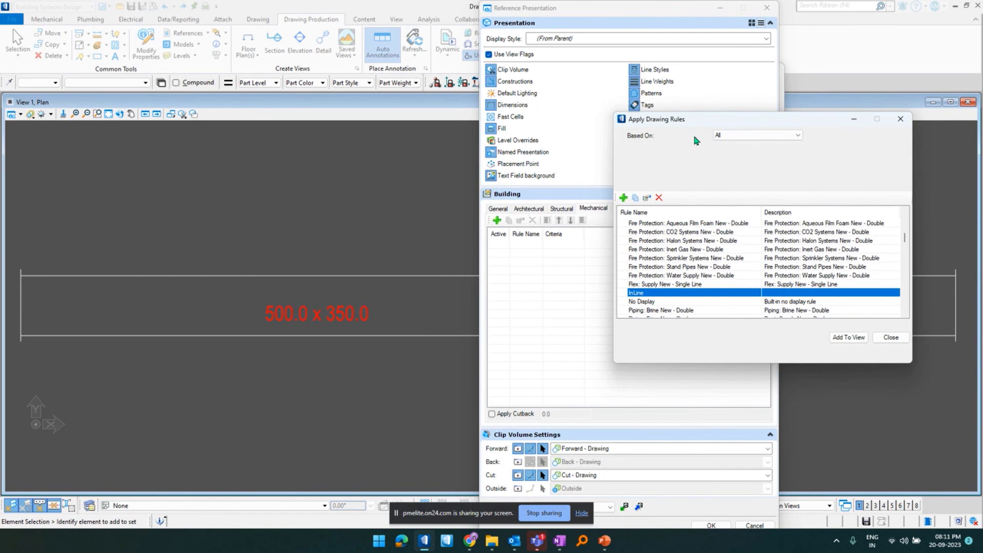
click(739, 136)
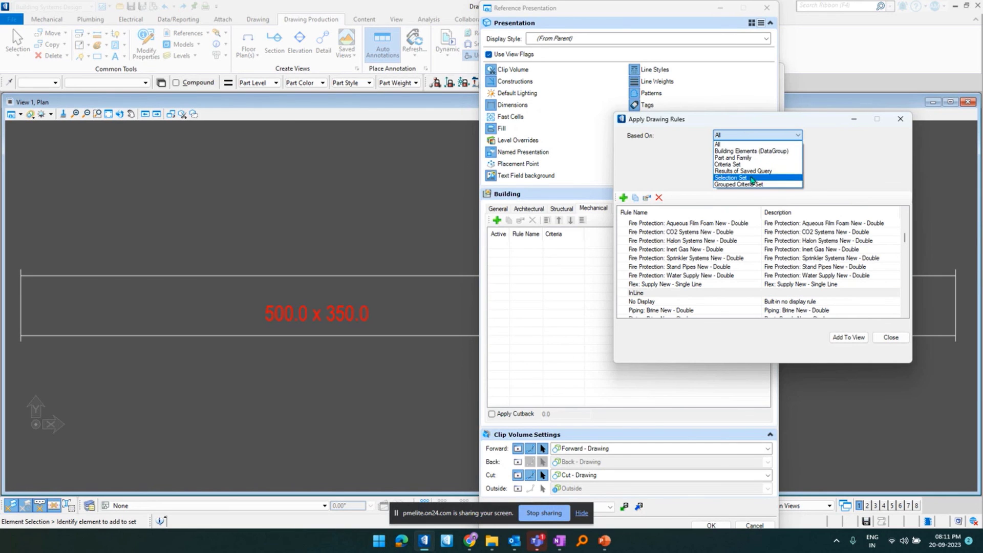
click(731, 178)
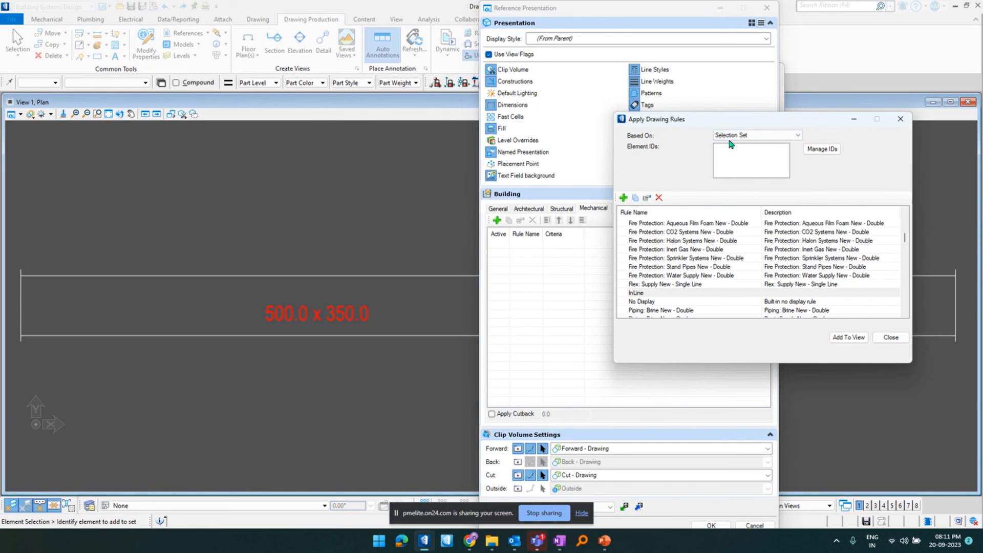
click(821, 149)
drag(696, 162, 734, 153)
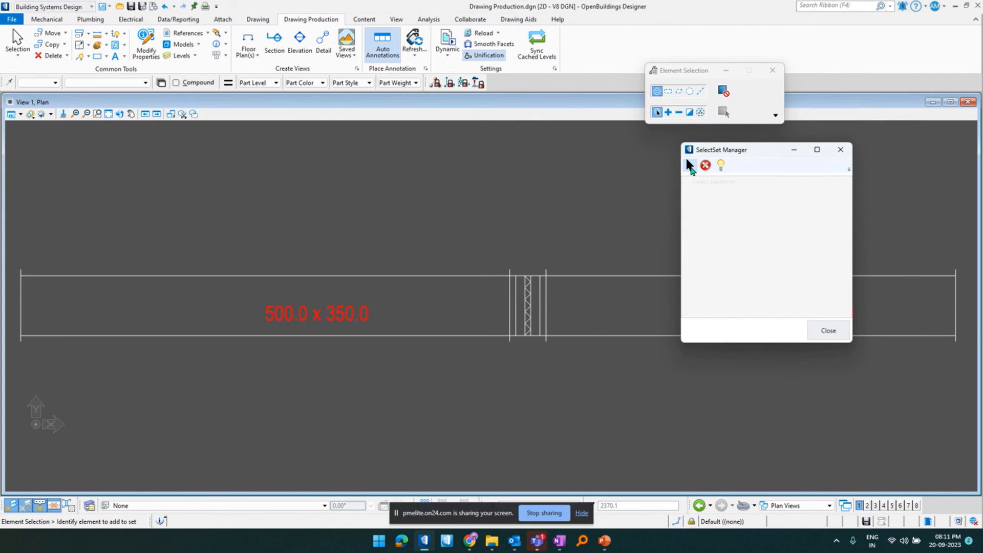
click(690, 166)
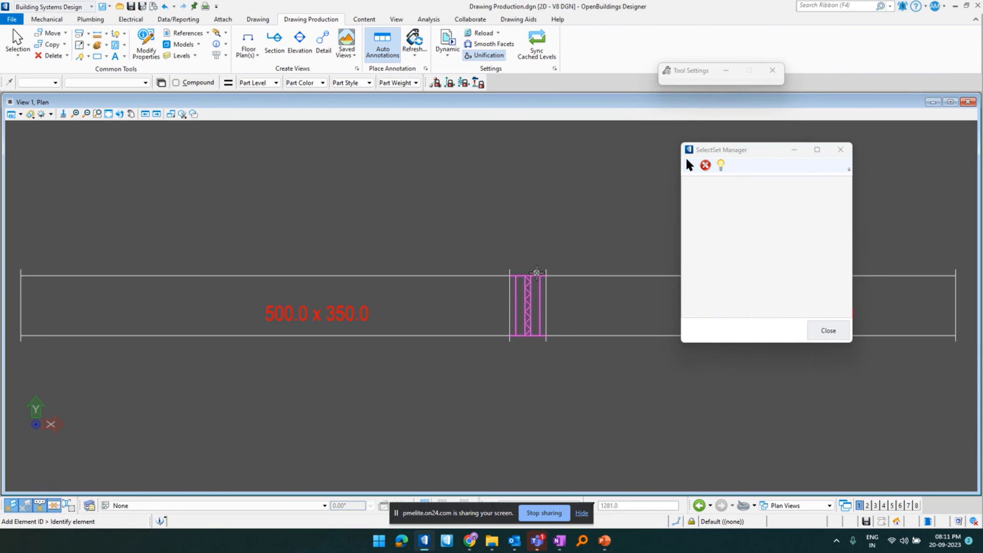
click(512, 276)
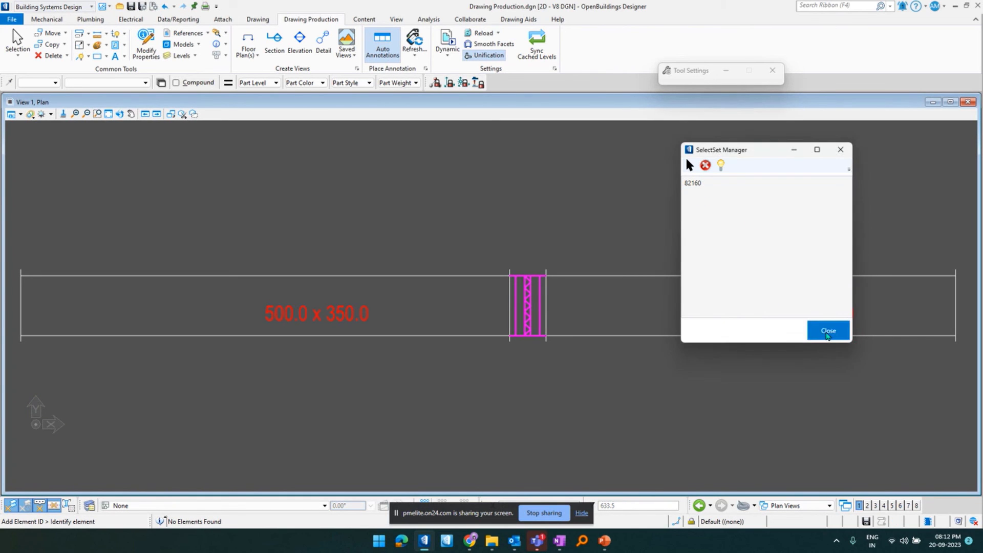
- Add the InLine rule to the view's Mechanical rules
click(825, 332)
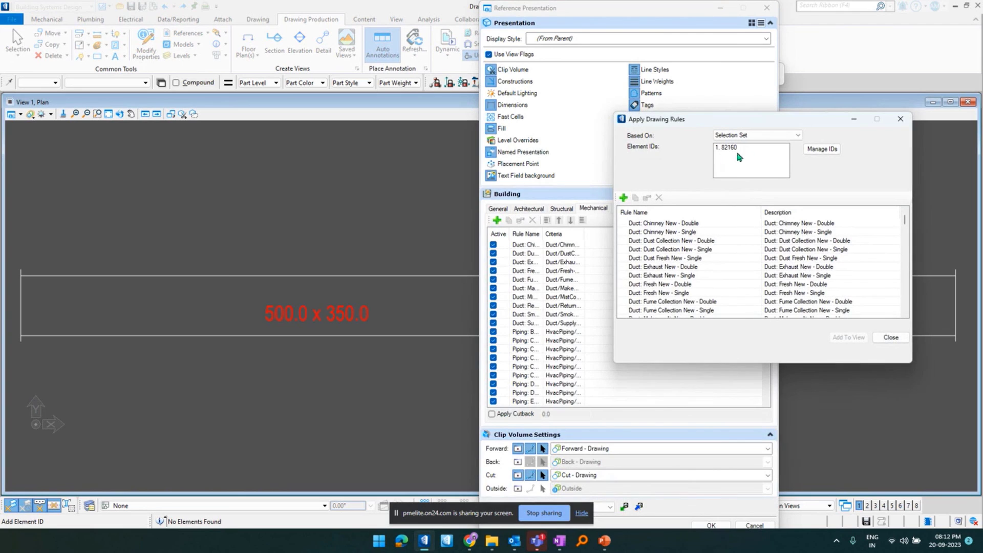
scroll(707, 275, down, 8)
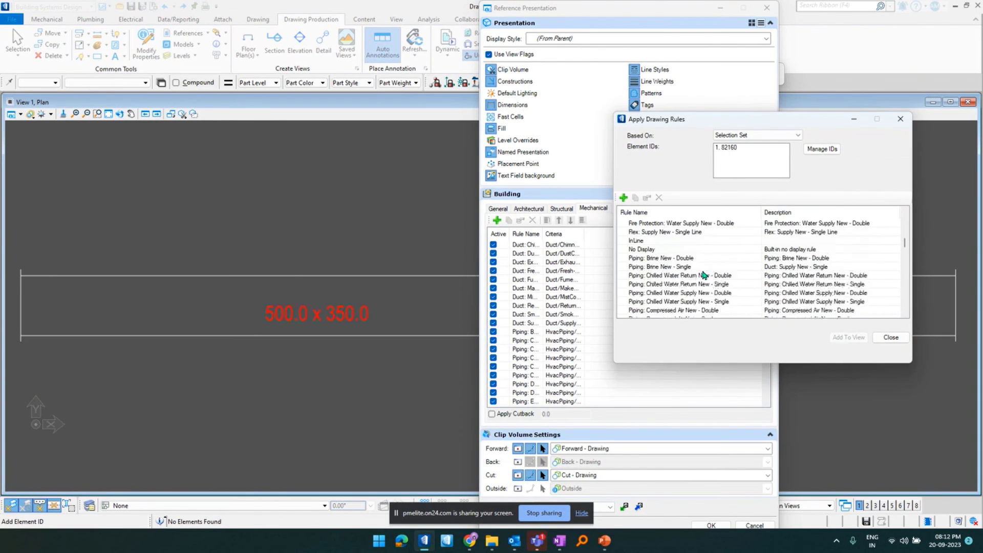
click(645, 241)
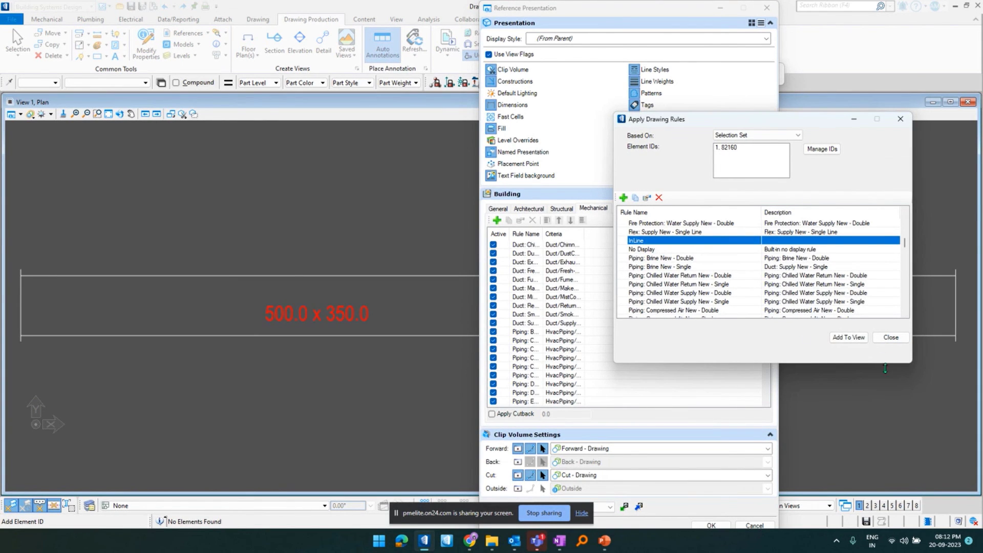
click(848, 340)
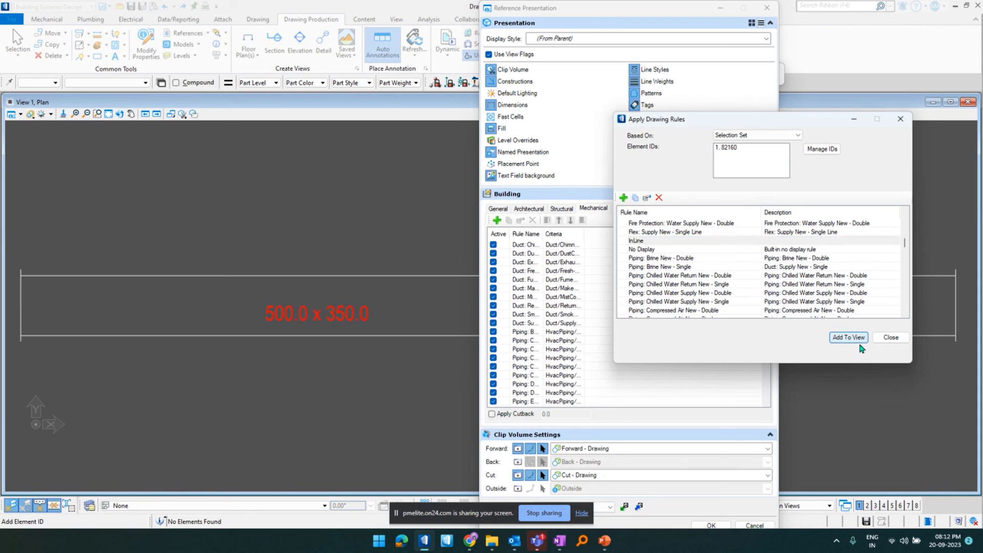
click(891, 337)
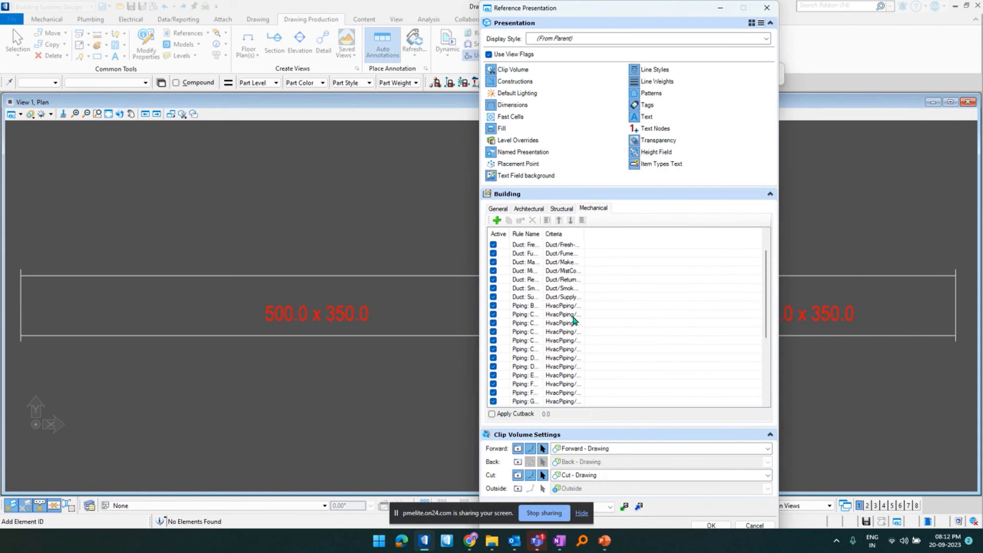
- Move InLine to the top of the Mechanical list and delete every rule below it
scroll(574, 319, down, 6)
click(526, 401)
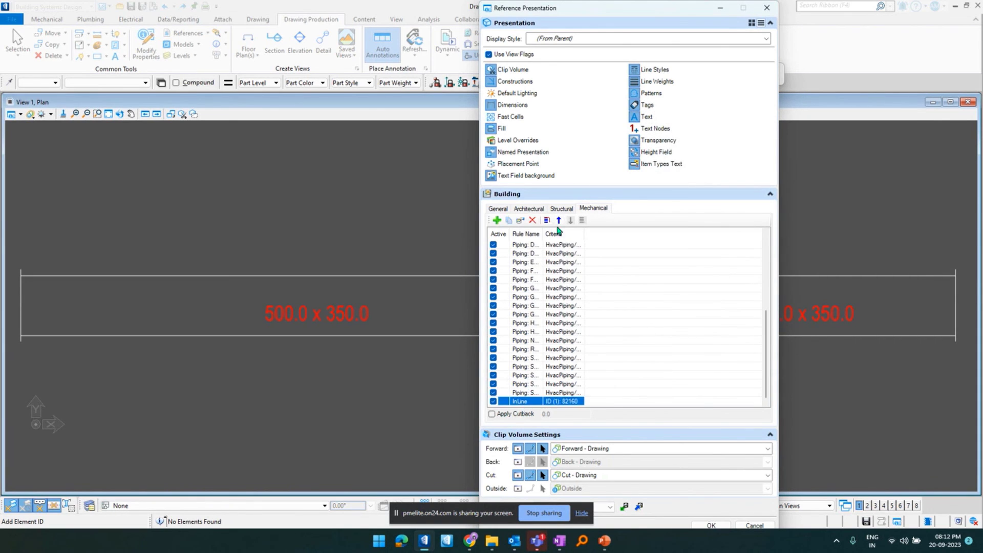
click(547, 221)
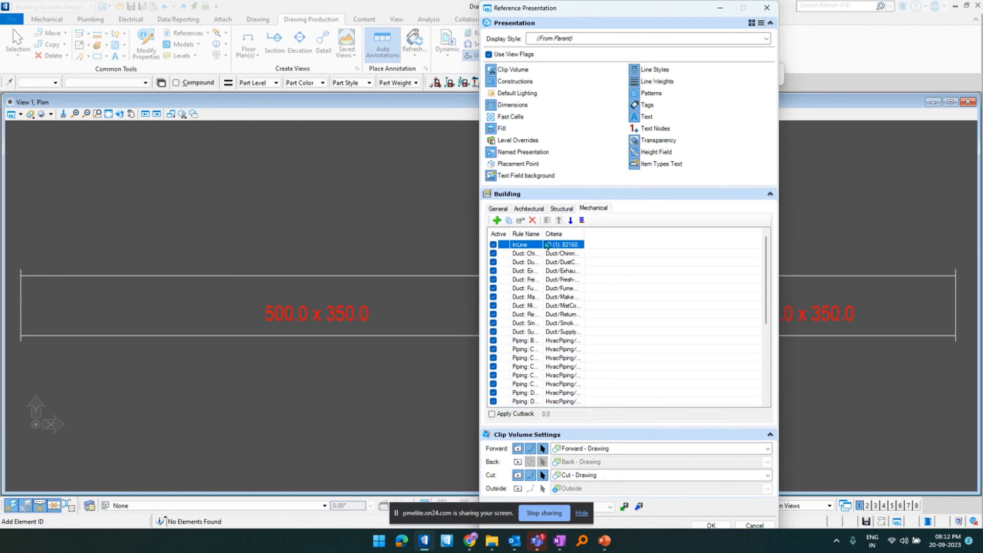
drag(544, 234, 570, 235)
double_click(570, 235)
click(506, 256)
scroll(532, 351, down, 5)
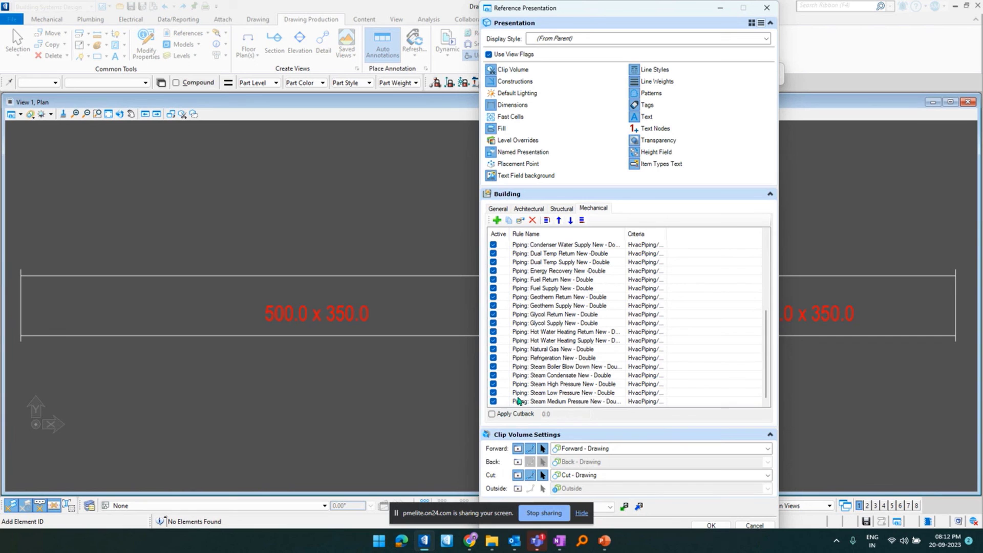
shift+click(518, 402)
scroll(534, 343, up, 5)
key(Delete)
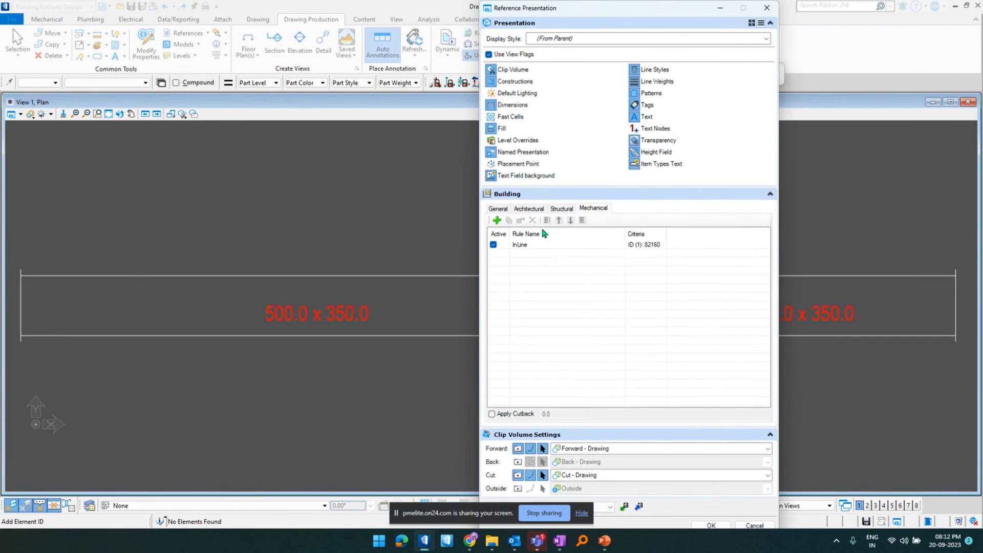
- Accept Reference Presentation and reload so the damper shows as the My Arrow cell
click(640, 507)
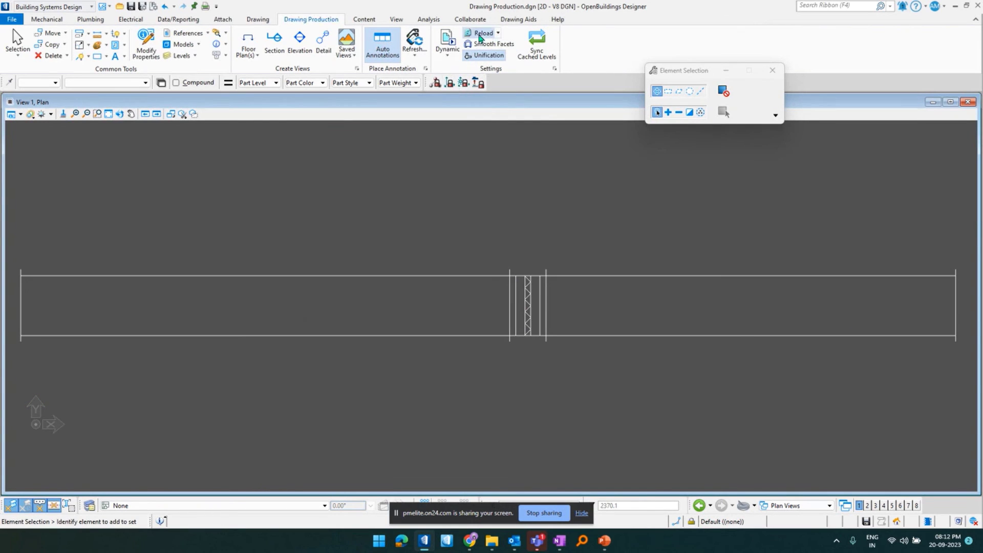
click(480, 37)
scroll(540, 314, up, 4)
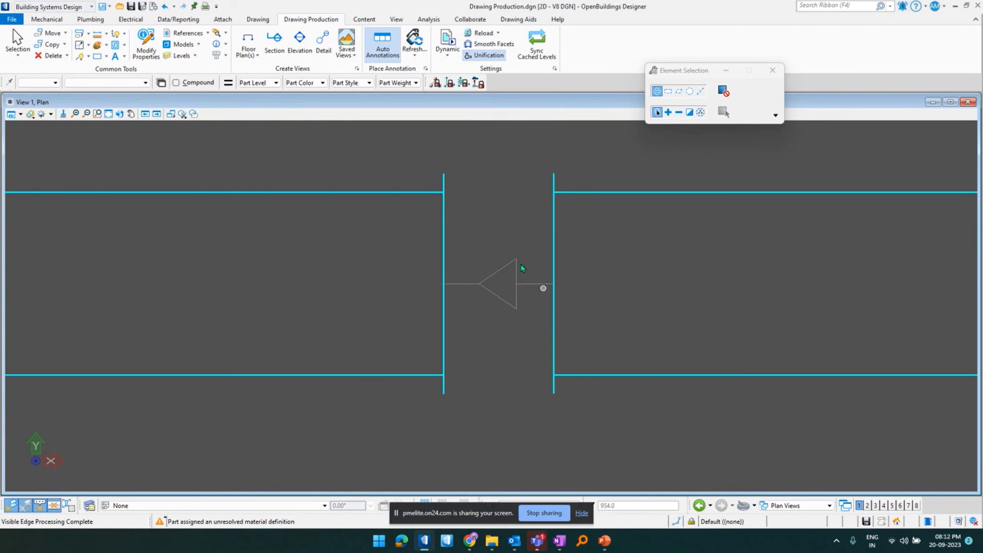
scroll(518, 300, down, 5)
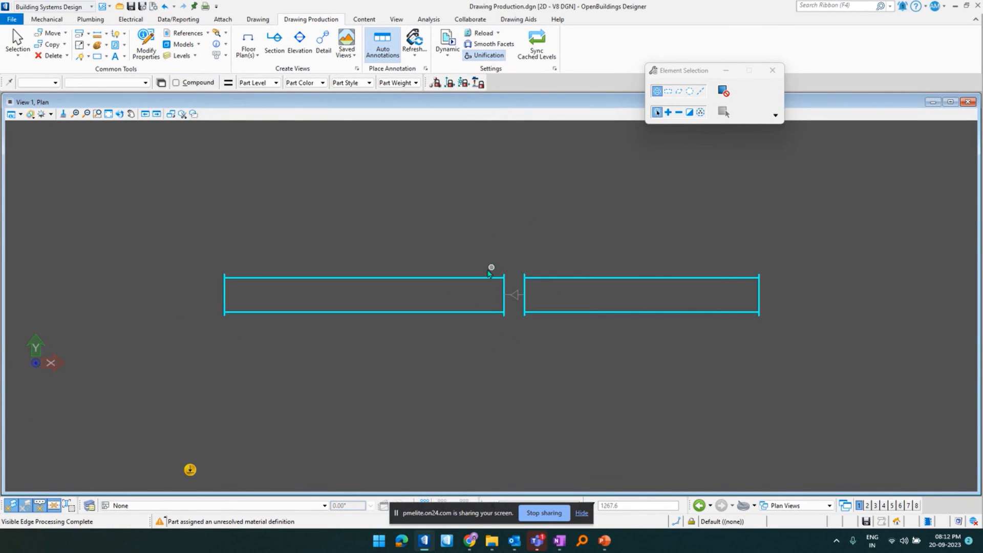